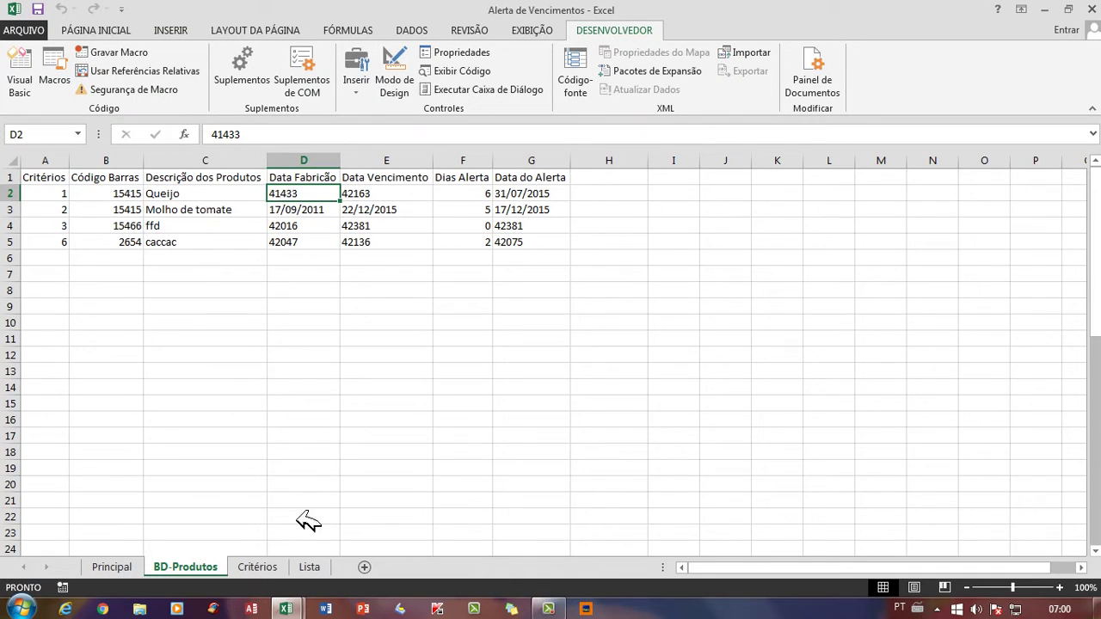
Examine the number formats of the empty row 2 cells under each heading on the Lista sheet.
{"action": "left_click", "coordinate": [308, 567]}
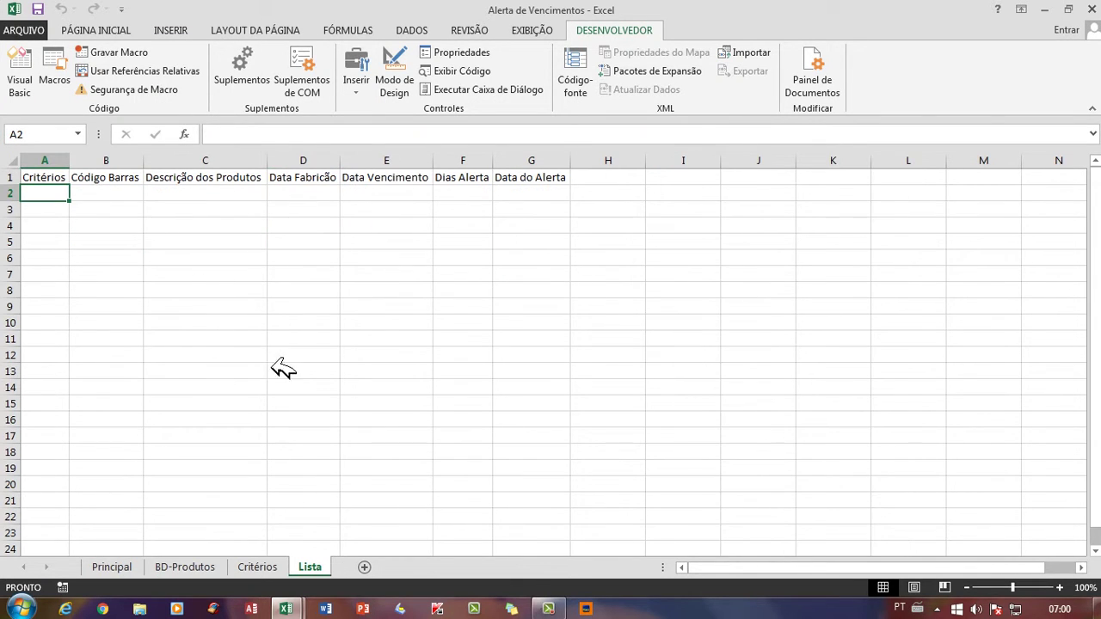
{"action": "left_click", "coordinate": [359, 358]}
{"action": "left_click", "coordinate": [317, 225]}
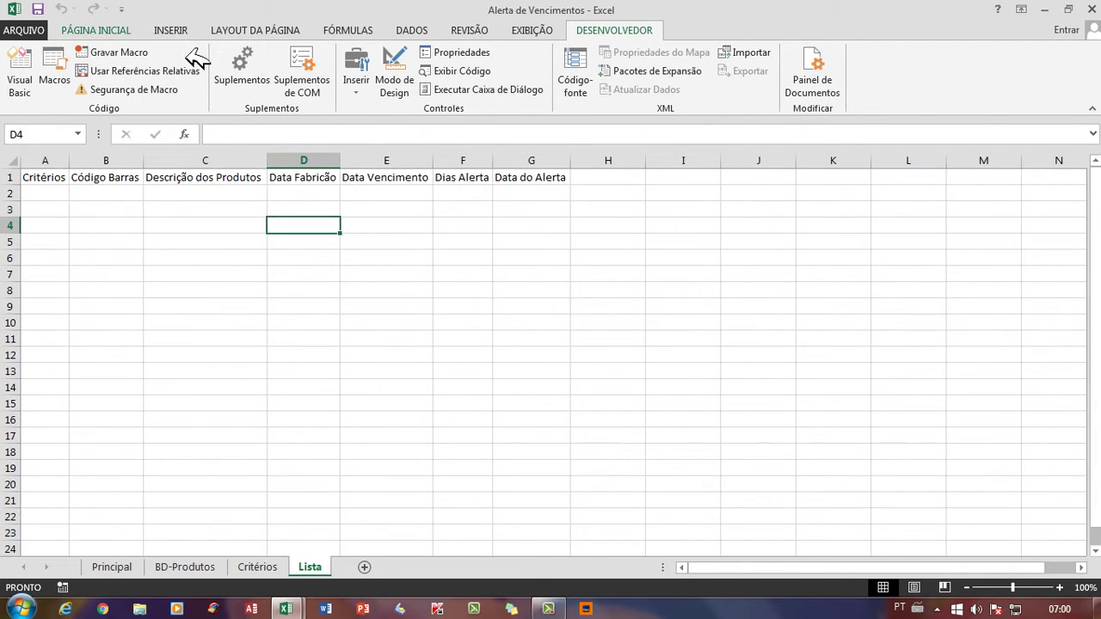
{"action": "scroll", "coordinate": [379, 97], "scroll_direction": "up", "scroll_amount": 7}
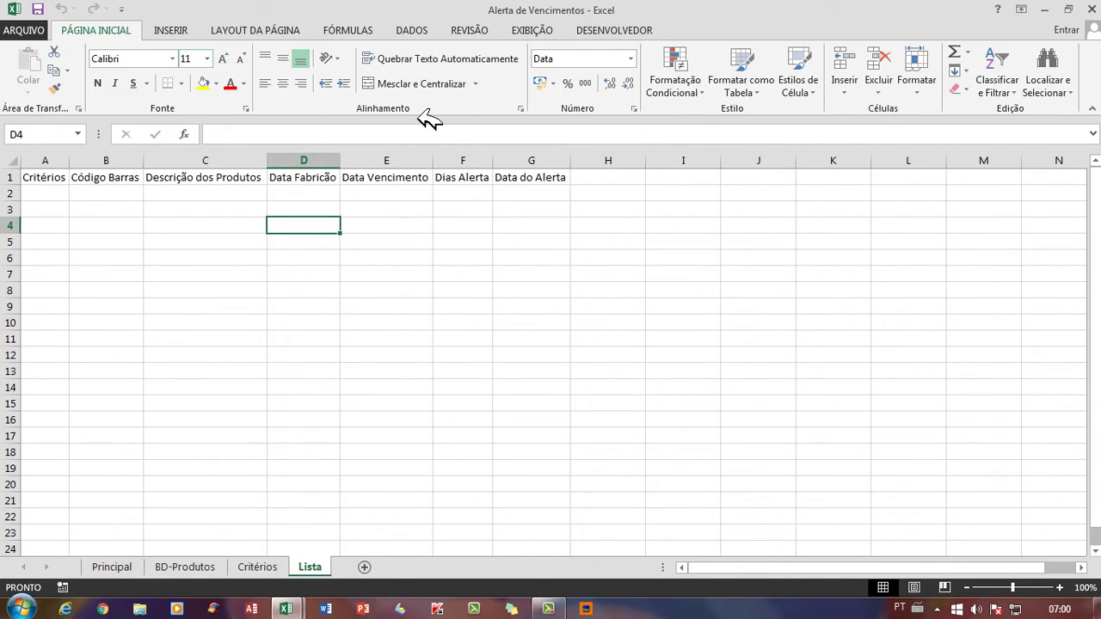
{"action": "left_click", "coordinate": [306, 194]}
{"action": "key", "text": "Right"}
{"action": "key", "text": "Down"}
{"action": "key", "text": "Left"}
{"action": "key", "text": "Left"}
{"action": "key", "text": "Up"}
{"action": "key", "text": "Right"}
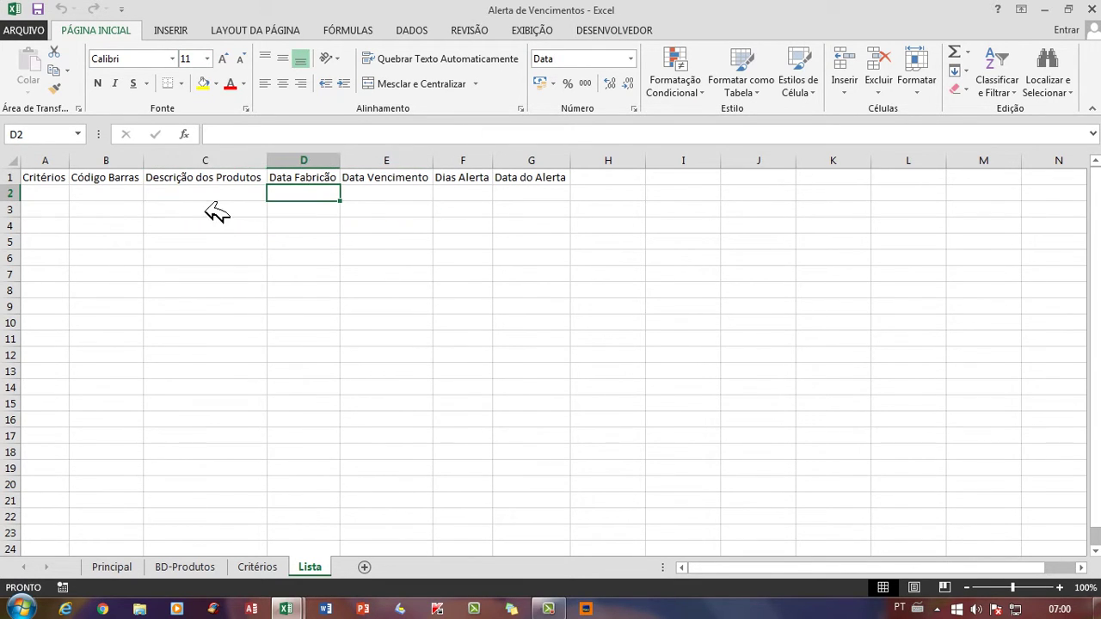
{"action": "left_click", "coordinate": [215, 191]}
{"action": "left_click", "coordinate": [60, 192]}
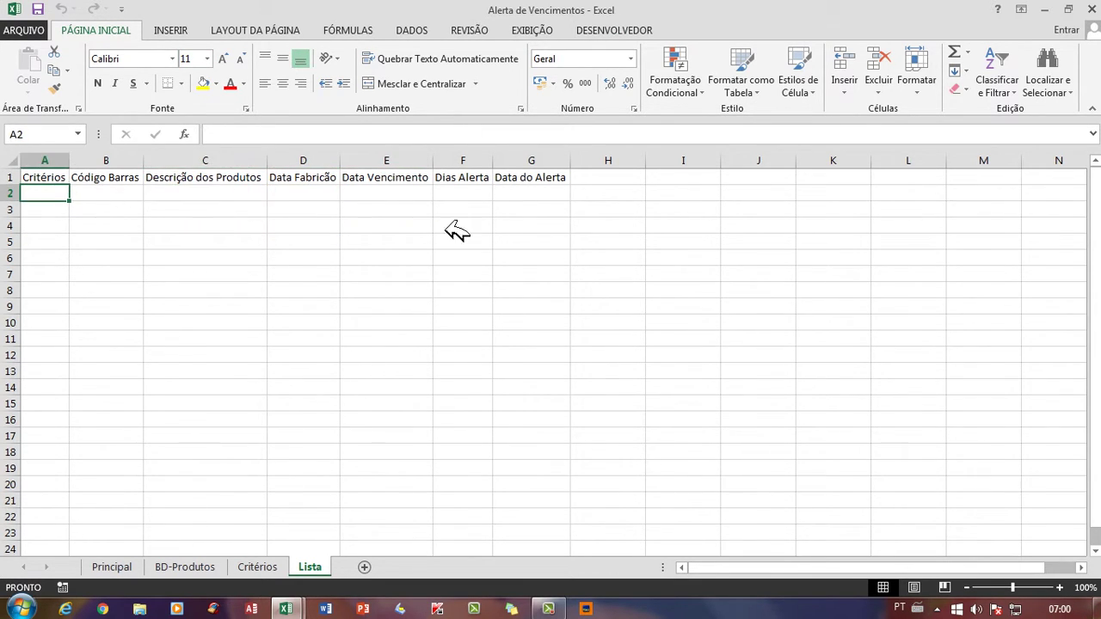
{"action": "left_click", "coordinate": [517, 198]}
{"action": "key", "text": "Left"}
{"action": "left_click", "coordinate": [519, 191]}
{"action": "key", "text": "Left"}
{"action": "key", "text": "Left"}
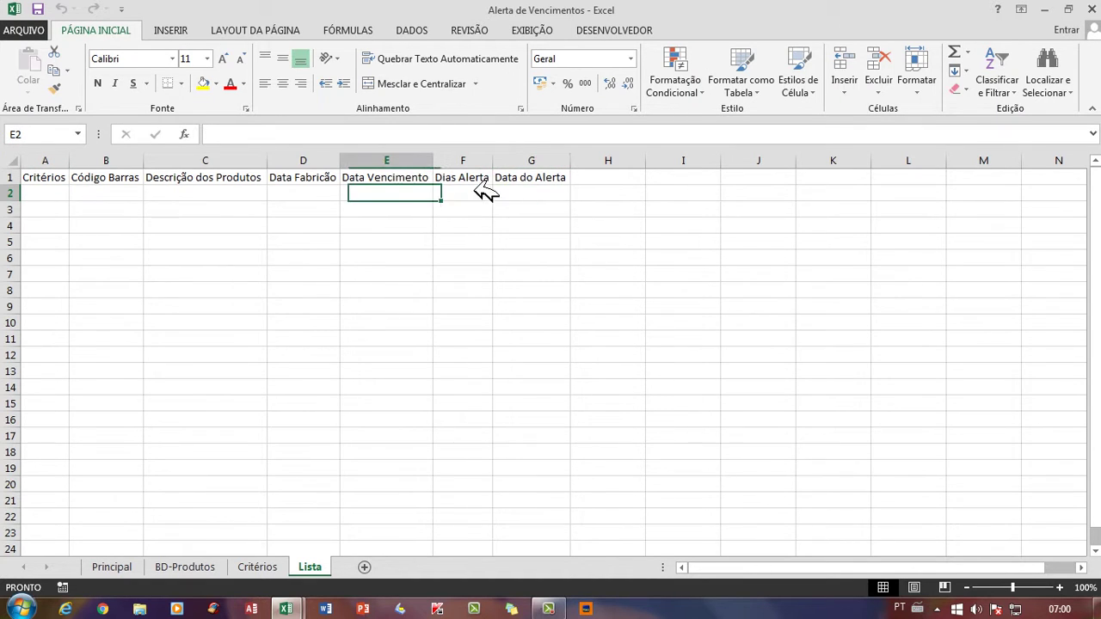
{"action": "left_click", "coordinate": [516, 197]}
{"action": "left_click", "coordinate": [405, 201]}
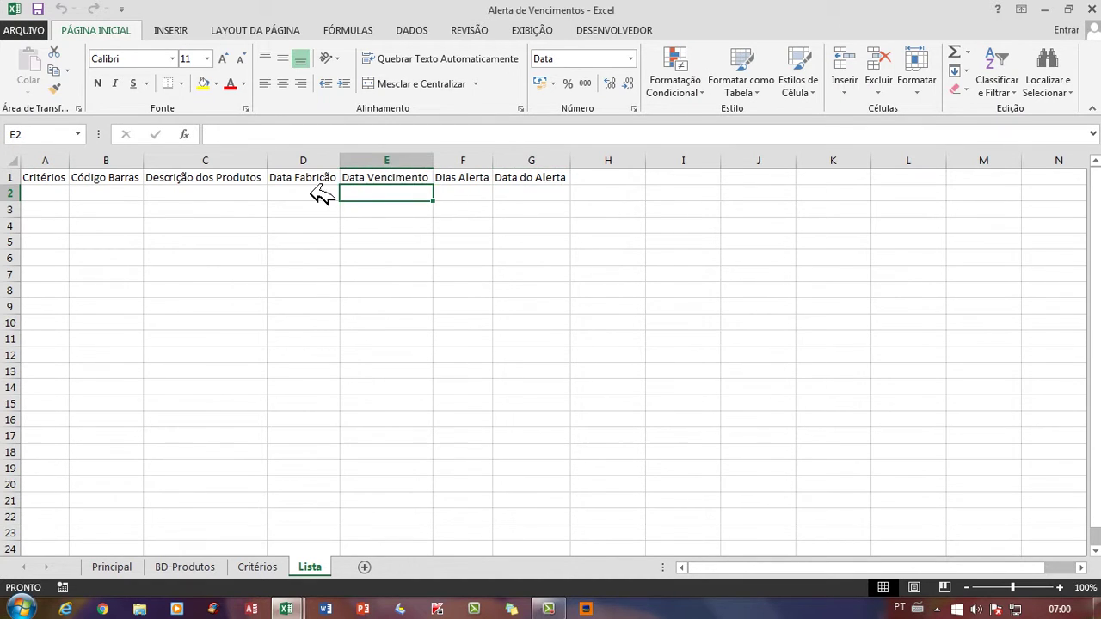
{"action": "left_click", "coordinate": [320, 197]}
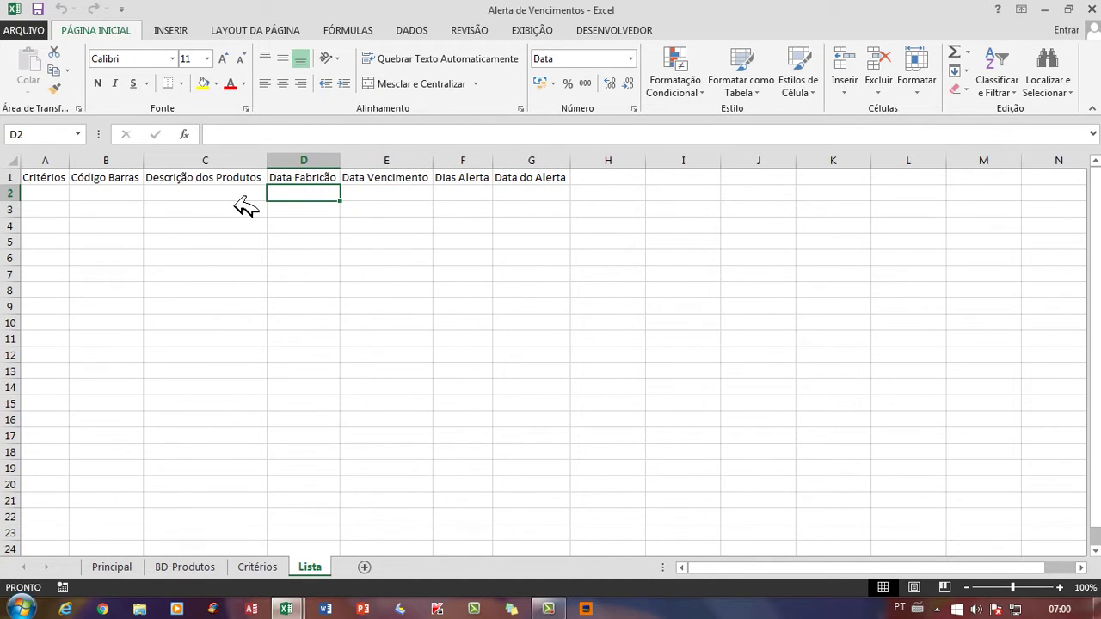
Clear the ffd and caccac product records in rows 4 and 5 of the BD-Produtos sheet.
{"action": "left_click", "coordinate": [176, 564]}
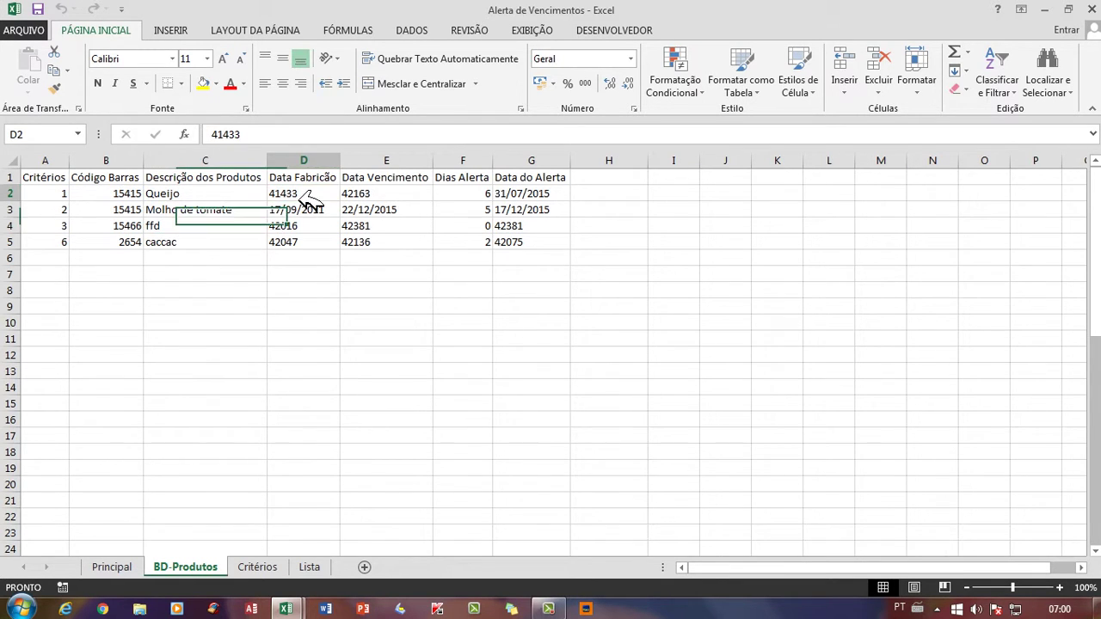
{"action": "key", "text": "Right"}
{"action": "left_click", "coordinate": [284, 226]}
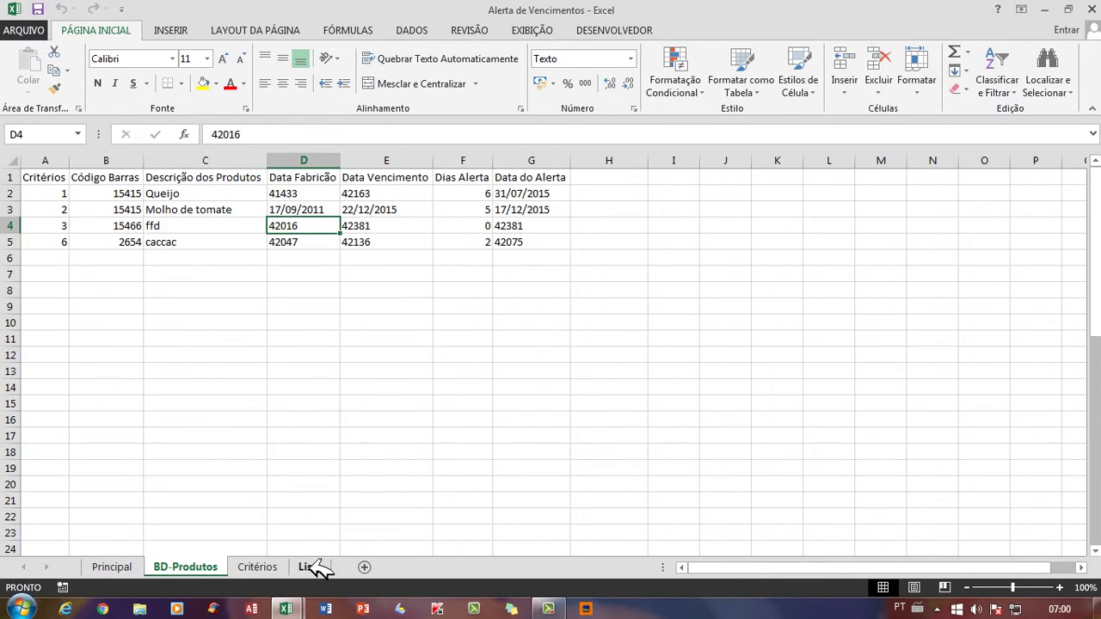
{"action": "left_click", "coordinate": [185, 231]}
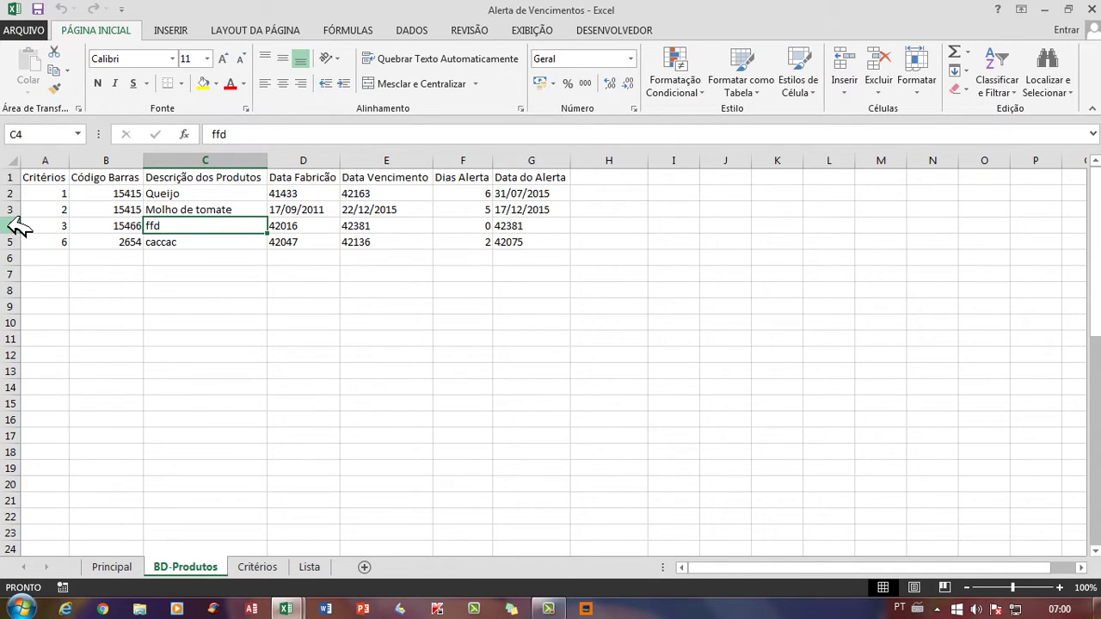
{"action": "left_click_drag", "start_coordinate": [12, 225], "coordinate": [23, 244]}
{"action": "key", "text": "Delete"}
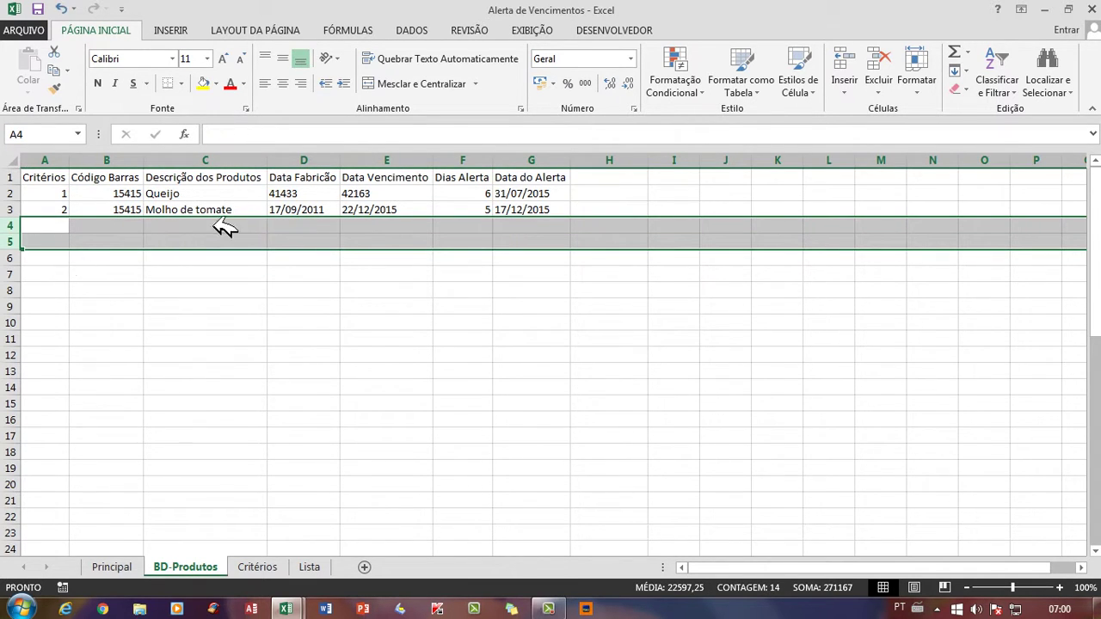
{"action": "left_click", "coordinate": [61, 220]}
{"action": "left_click", "coordinate": [54, 210]}
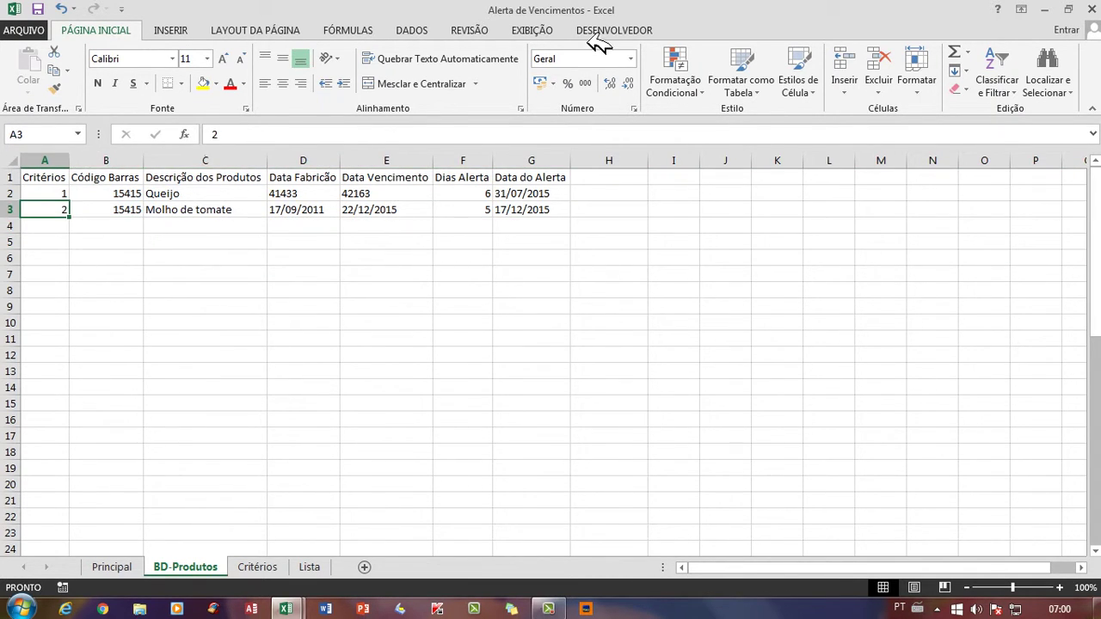
Remove the blank lines above UserForm_Initialize in the frmCadVencimentos code in the Visual Basic editor and return to the workbook.
{"action": "left_click", "coordinate": [614, 31]}
{"action": "left_click", "coordinate": [14, 73]}
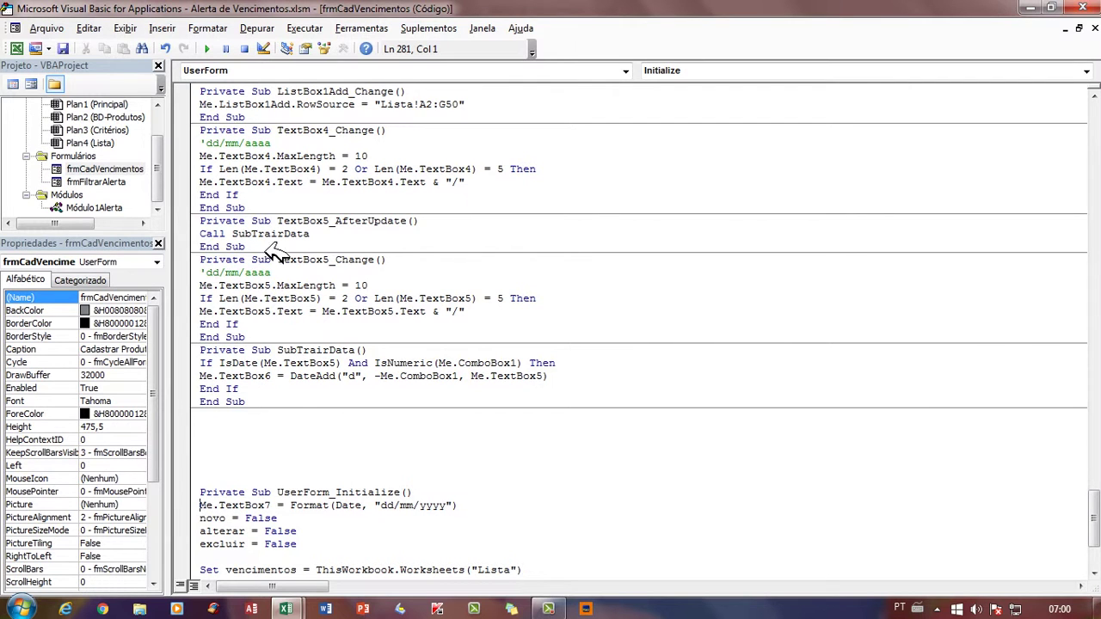
{"action": "scroll", "coordinate": [301, 301], "scroll_direction": "down", "scroll_amount": 4}
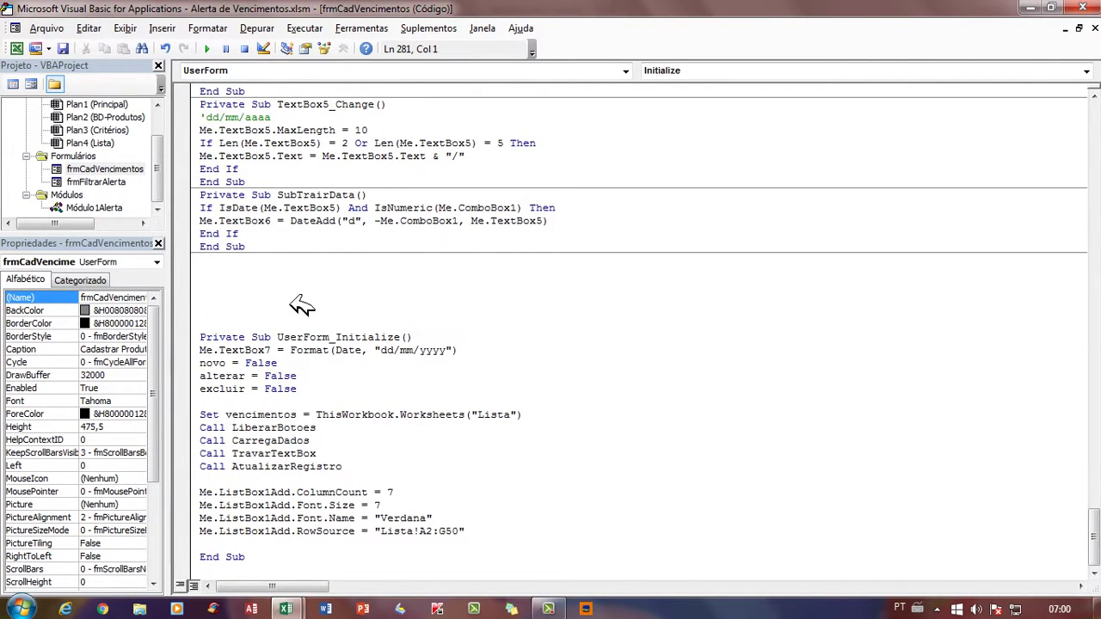
{"action": "scroll", "coordinate": [284, 344], "scroll_direction": "up", "scroll_amount": 3}
{"action": "key", "text": "BackSpace"}
{"action": "key", "text": "BackSpace"}
{"action": "key", "text": "BackSpace"}
{"action": "key", "text": "BackSpace"}
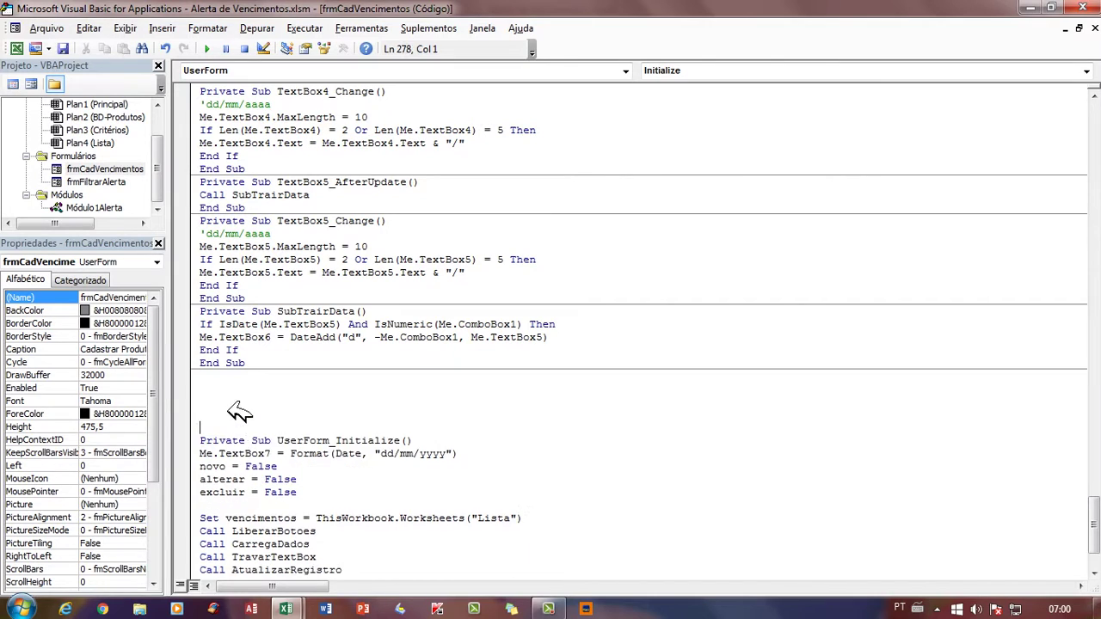
{"action": "key", "text": "Delete"}
{"action": "key", "text": "Delete"}
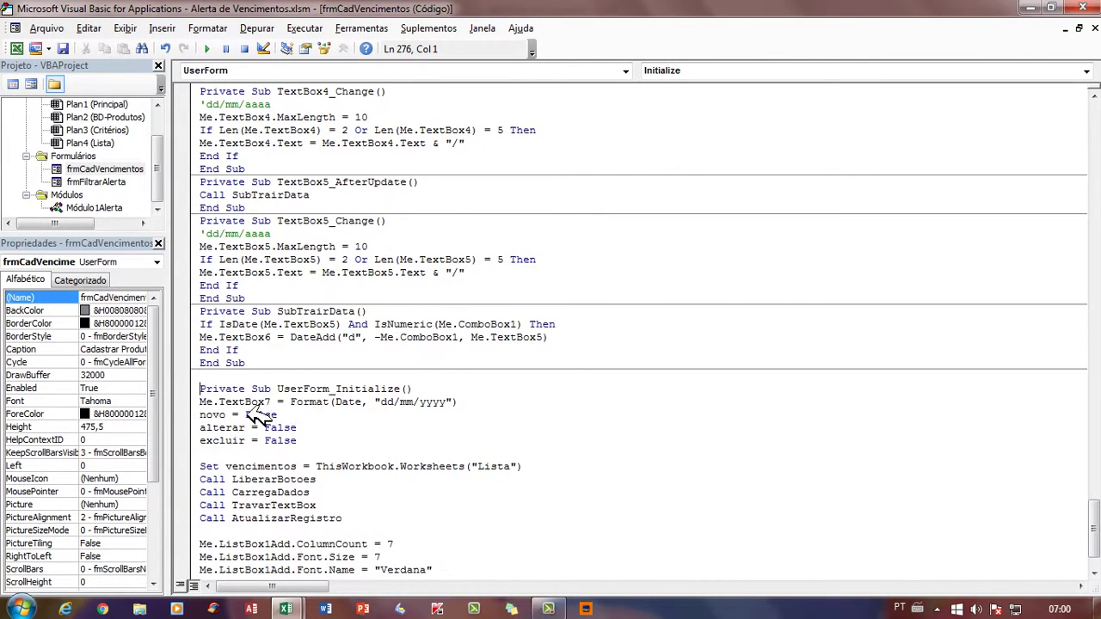
{"action": "left_click", "coordinate": [291, 379]}
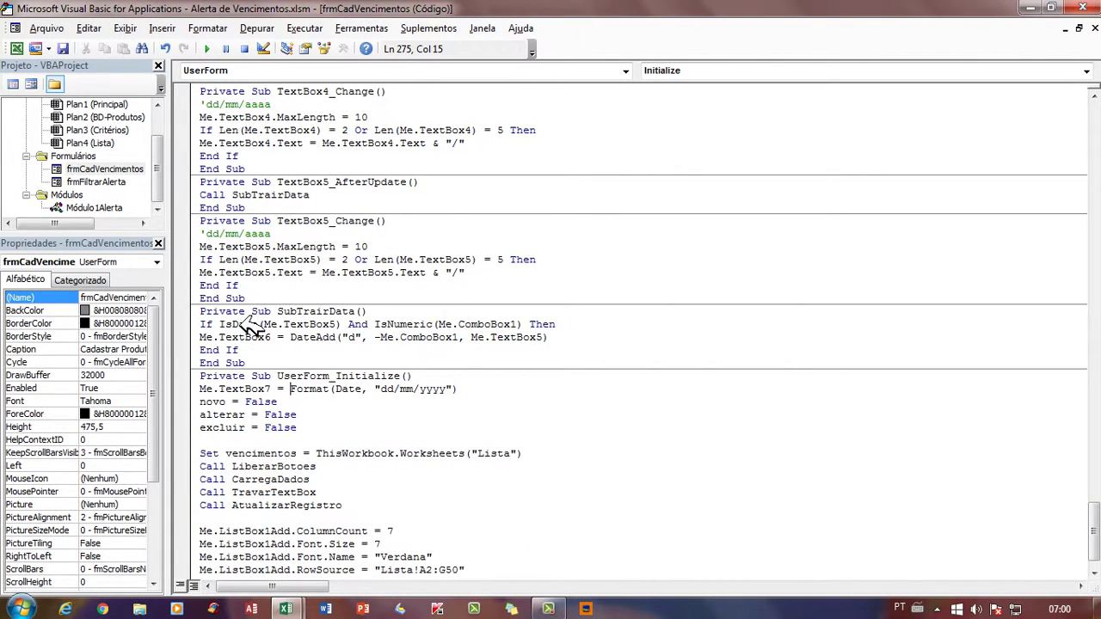
{"action": "left_click", "coordinate": [16, 48]}
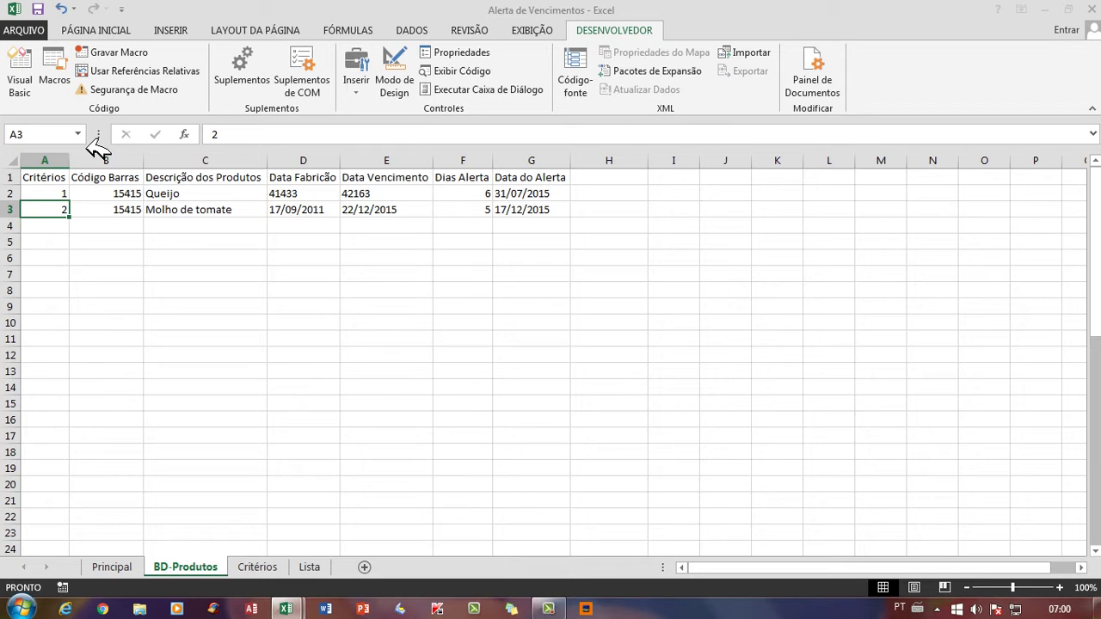
{"action": "left_click", "coordinate": [548, 608]}
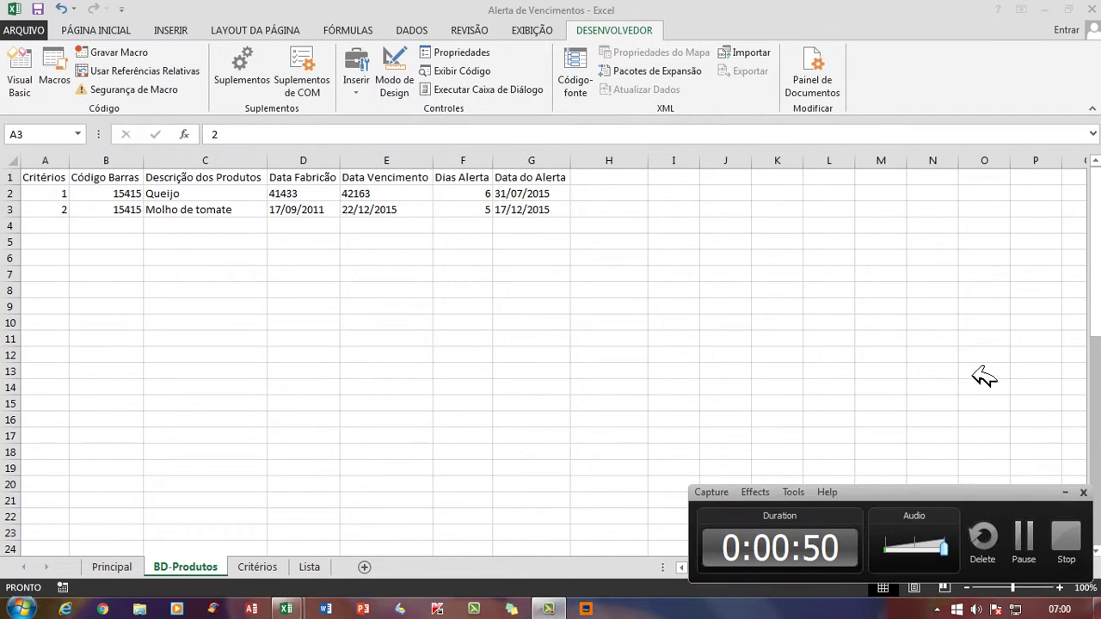
{"action": "left_click", "coordinate": [1081, 492]}
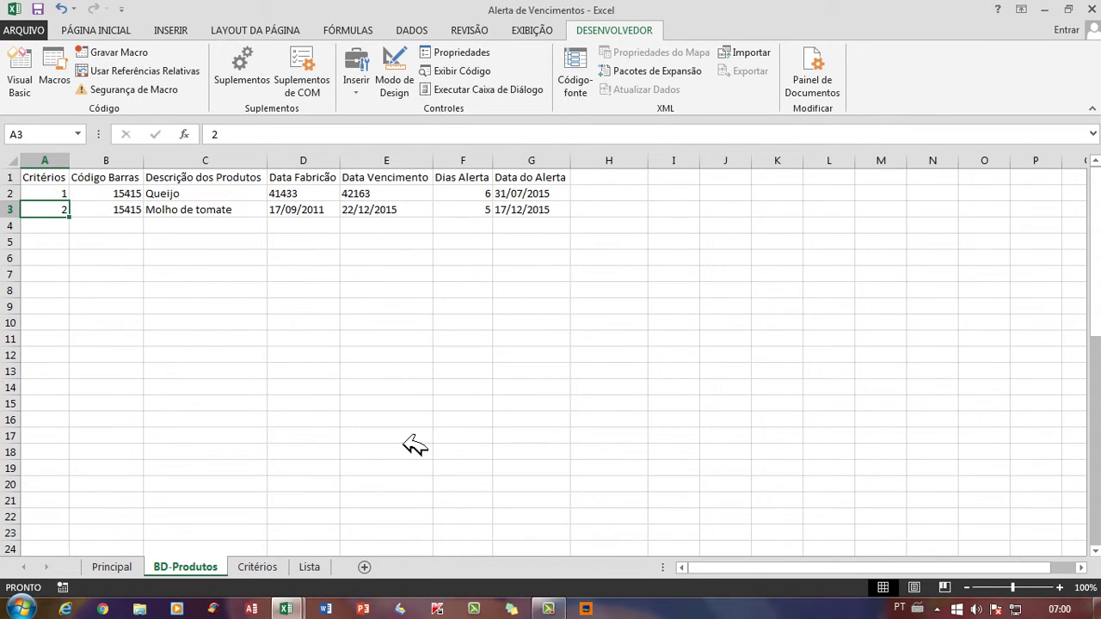
Return to the Lista sheet and compare the cell formats of its columns, from Critérios through Dias Alerta.
{"action": "left_click", "coordinate": [309, 567]}
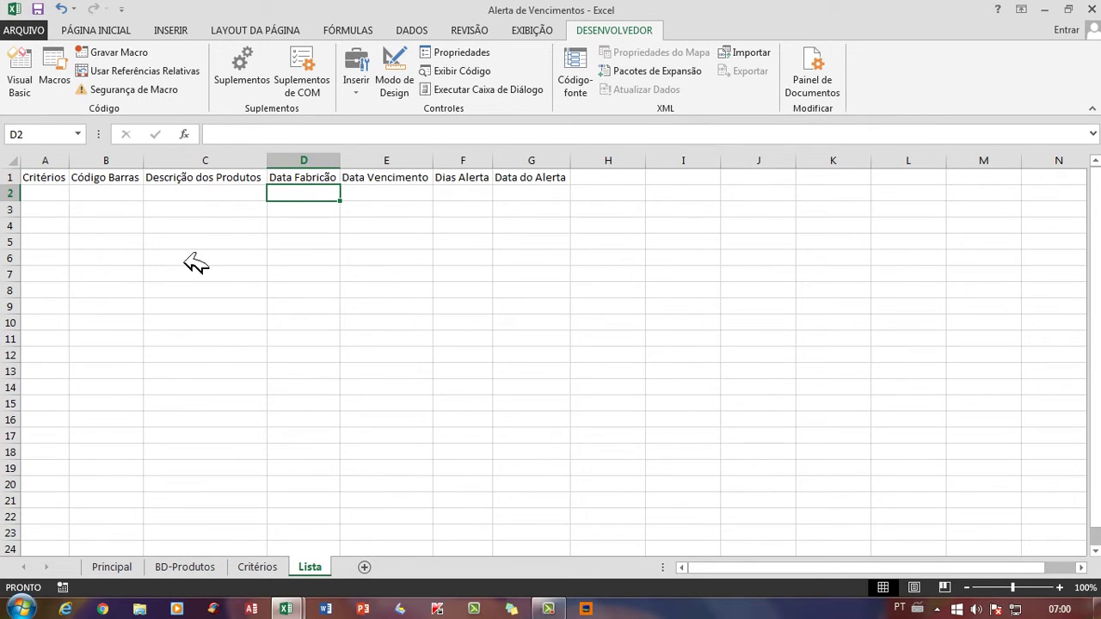
{"action": "left_click", "coordinate": [167, 206]}
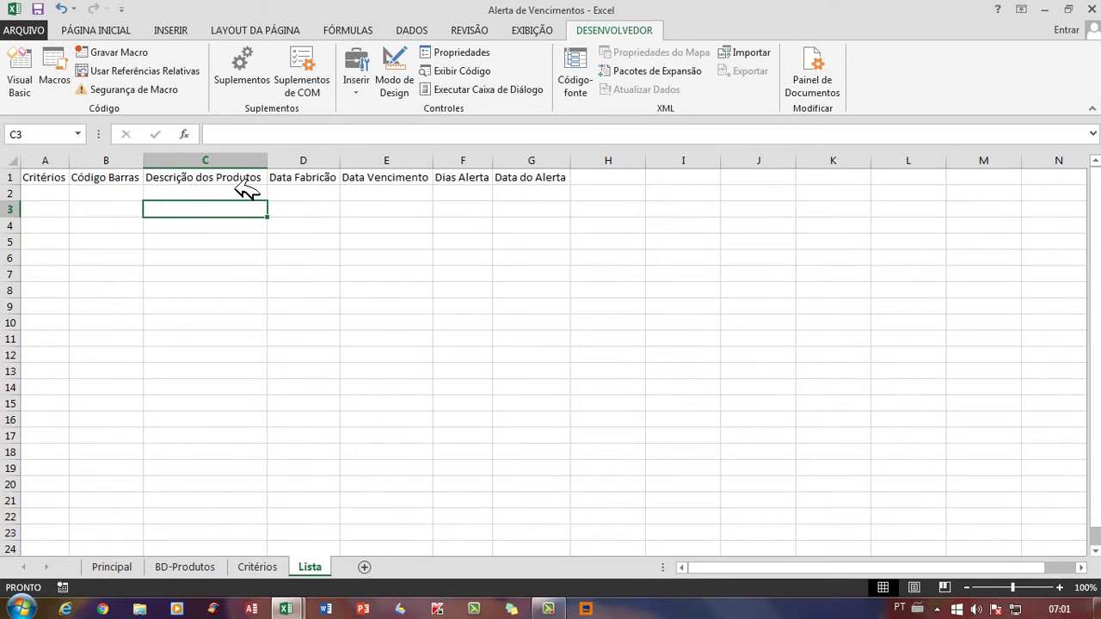
{"action": "left_click", "coordinate": [336, 160]}
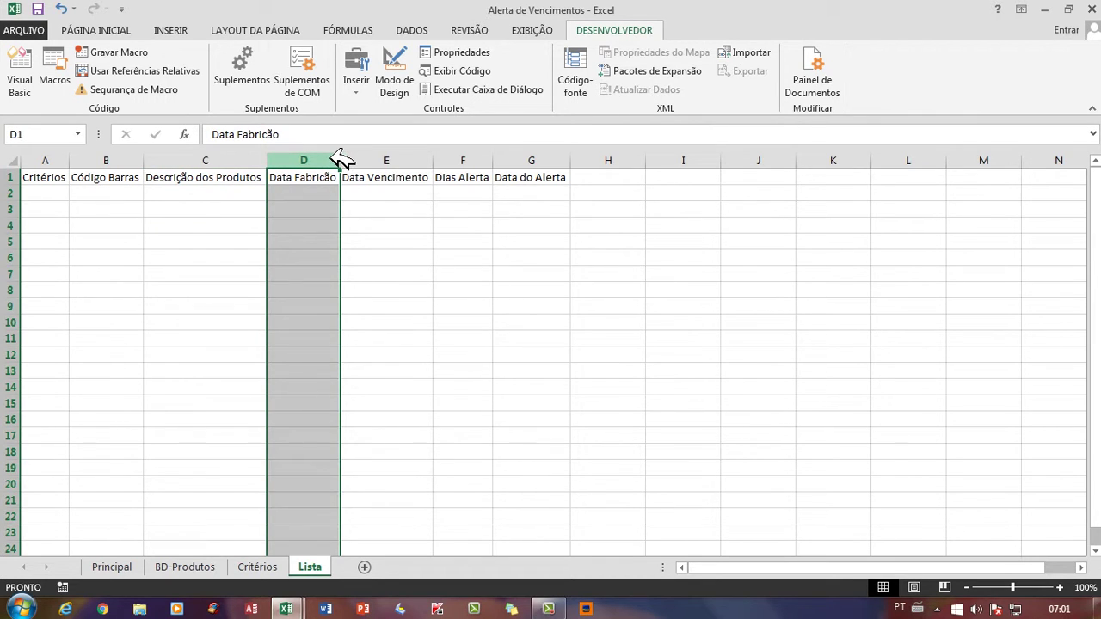
{"action": "left_click_drag", "start_coordinate": [340, 160], "coordinate": [468, 160]}
{"action": "left_click", "coordinate": [60, 192]}
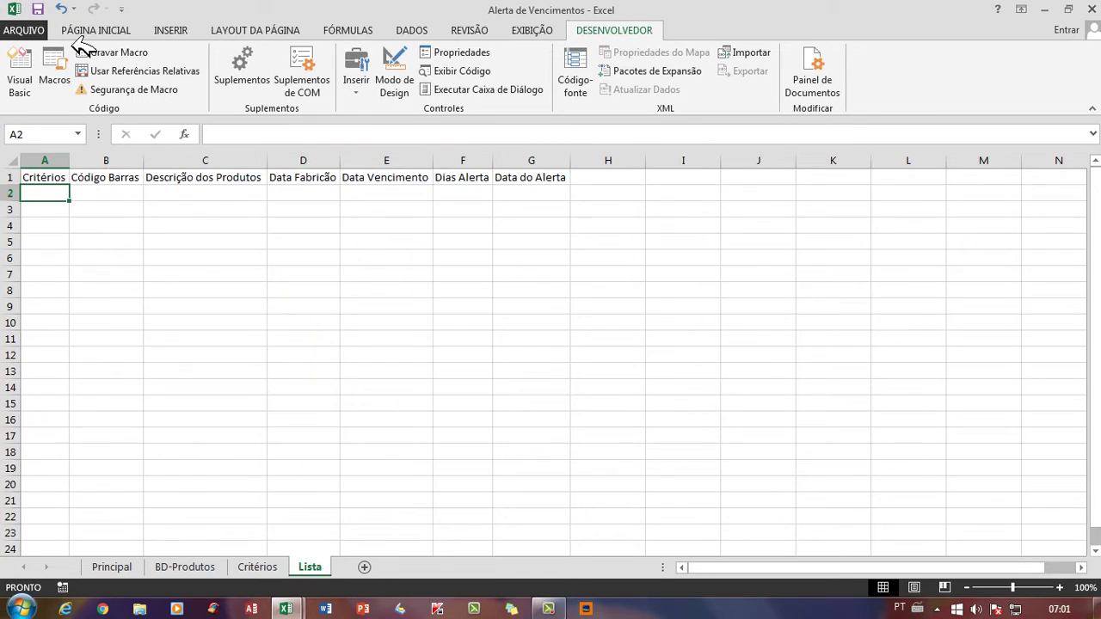
{"action": "left_click", "coordinate": [97, 33]}
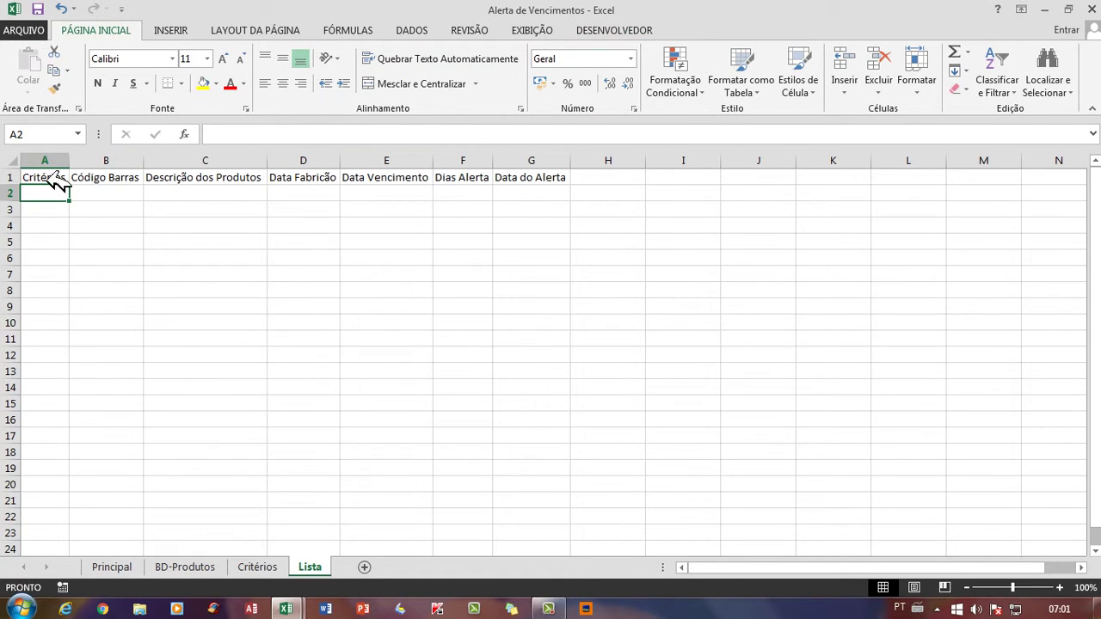
{"action": "left_click", "coordinate": [107, 194]}
{"action": "left_click", "coordinate": [215, 194]}
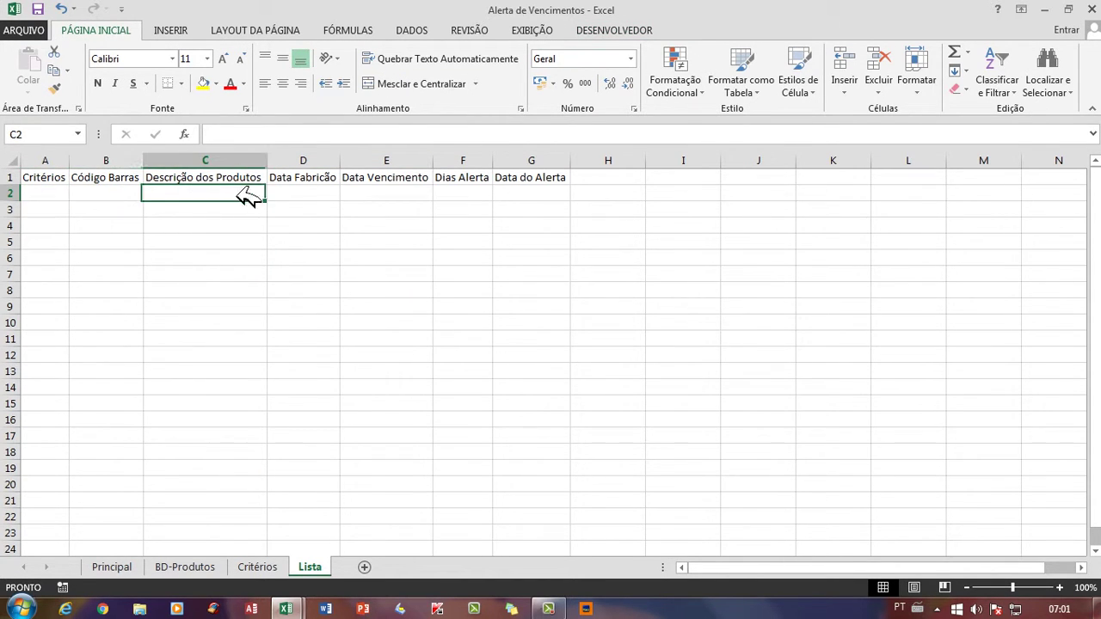
{"action": "left_click", "coordinate": [323, 197]}
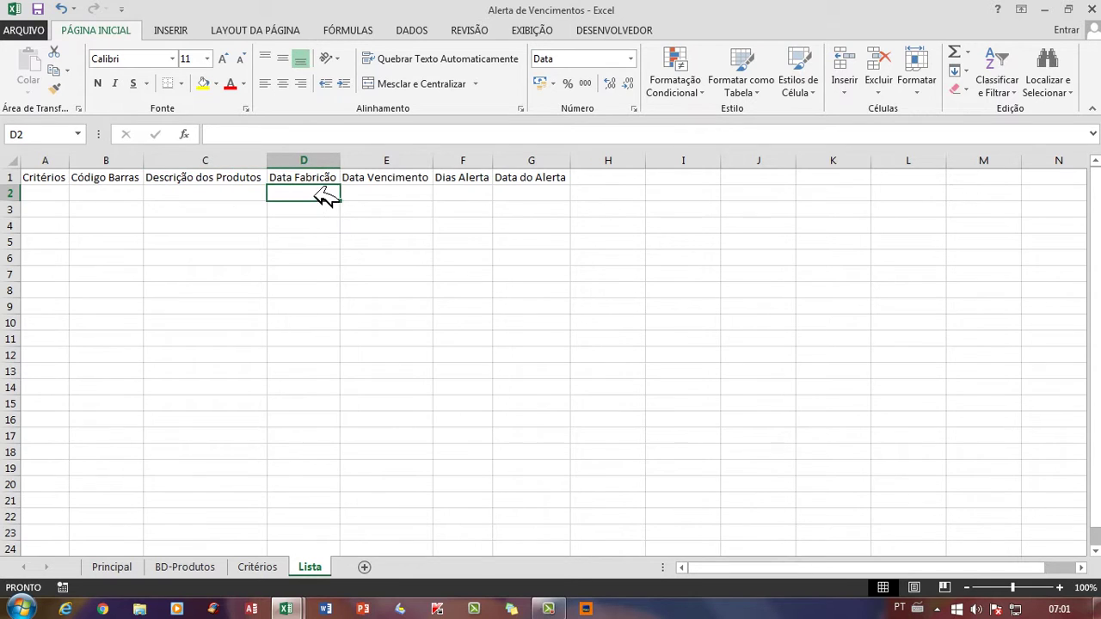
{"action": "left_click", "coordinate": [368, 196]}
{"action": "left_click", "coordinate": [452, 199]}
{"action": "key", "text": "Left"}
{"action": "key", "text": "Left"}
Format columns D to G of the Lista sheet as Texto and check the format on their row 2 cells.
{"action": "left_click_drag", "start_coordinate": [315, 158], "coordinate": [559, 172]}
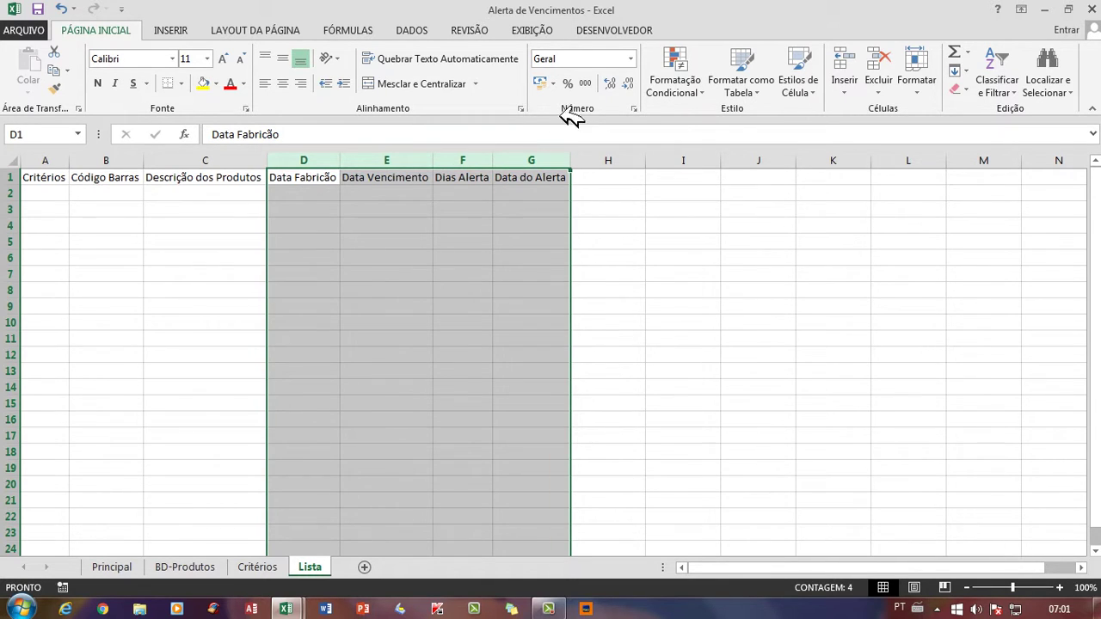
{"action": "left_click", "coordinate": [630, 57]}
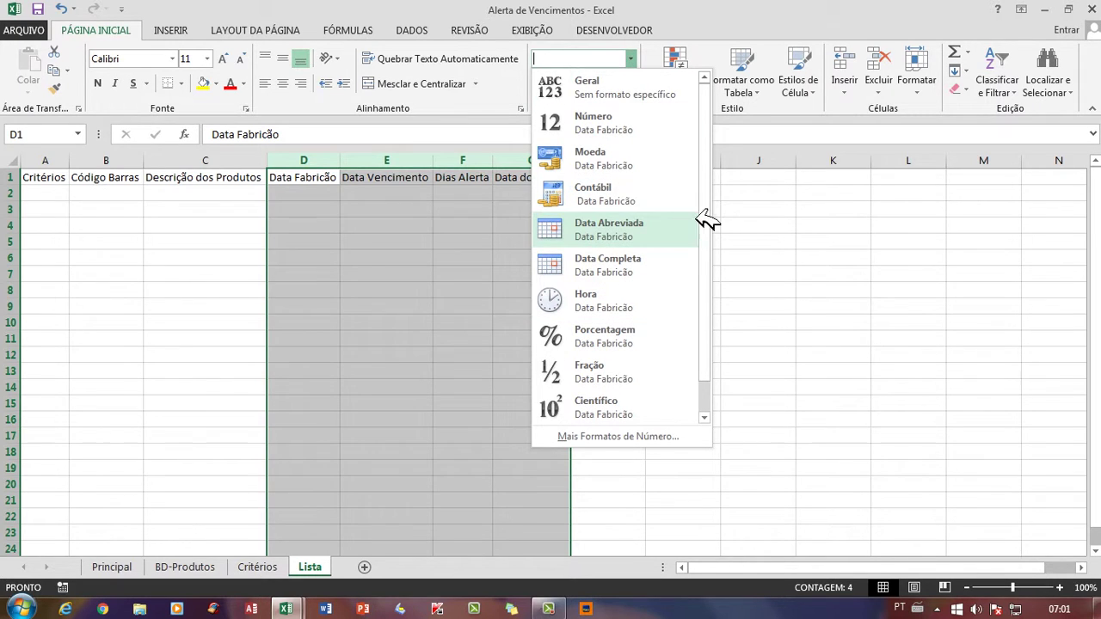
{"action": "left_click_drag", "start_coordinate": [706, 230], "coordinate": [706, 312]}
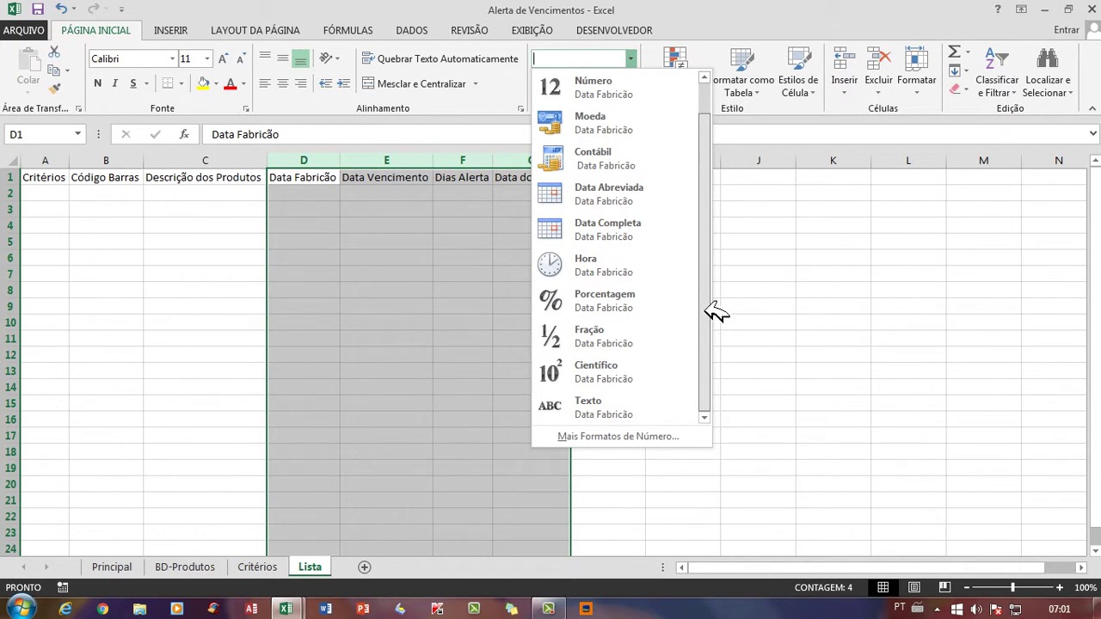
{"action": "left_click", "coordinate": [594, 409]}
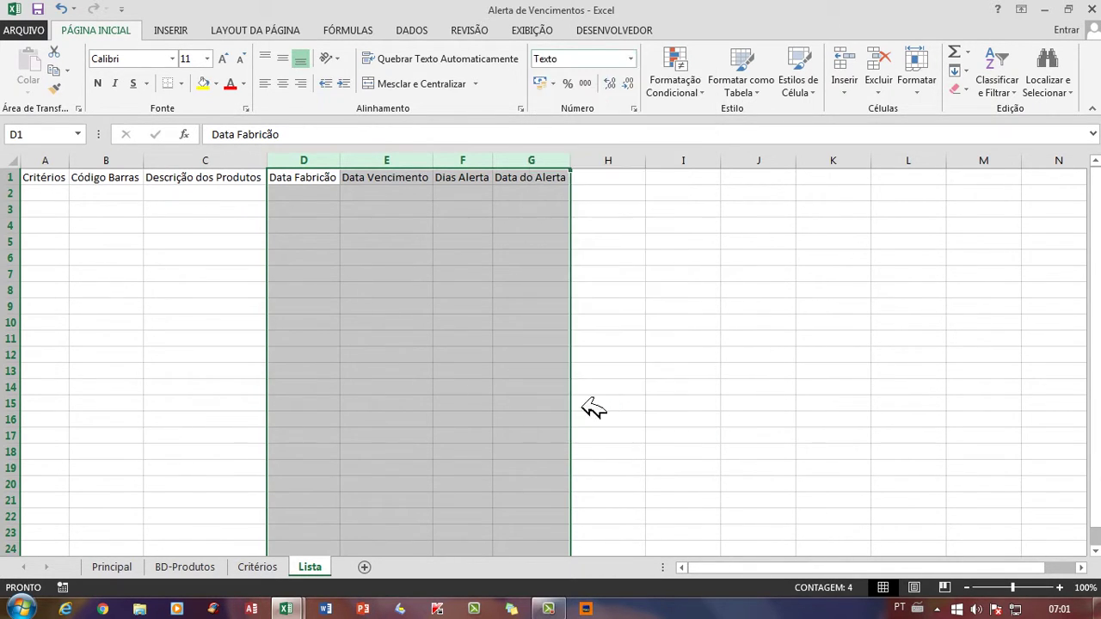
{"action": "left_click", "coordinate": [370, 243]}
{"action": "left_click", "coordinate": [401, 192]}
{"action": "left_click", "coordinate": [297, 193]}
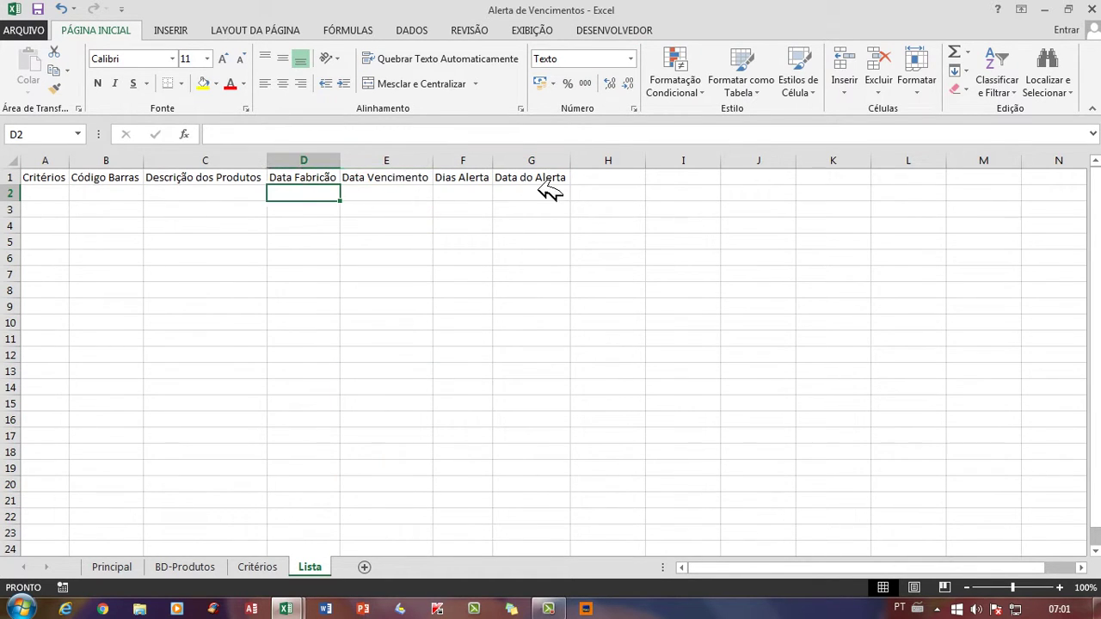
{"action": "left_click", "coordinate": [540, 191]}
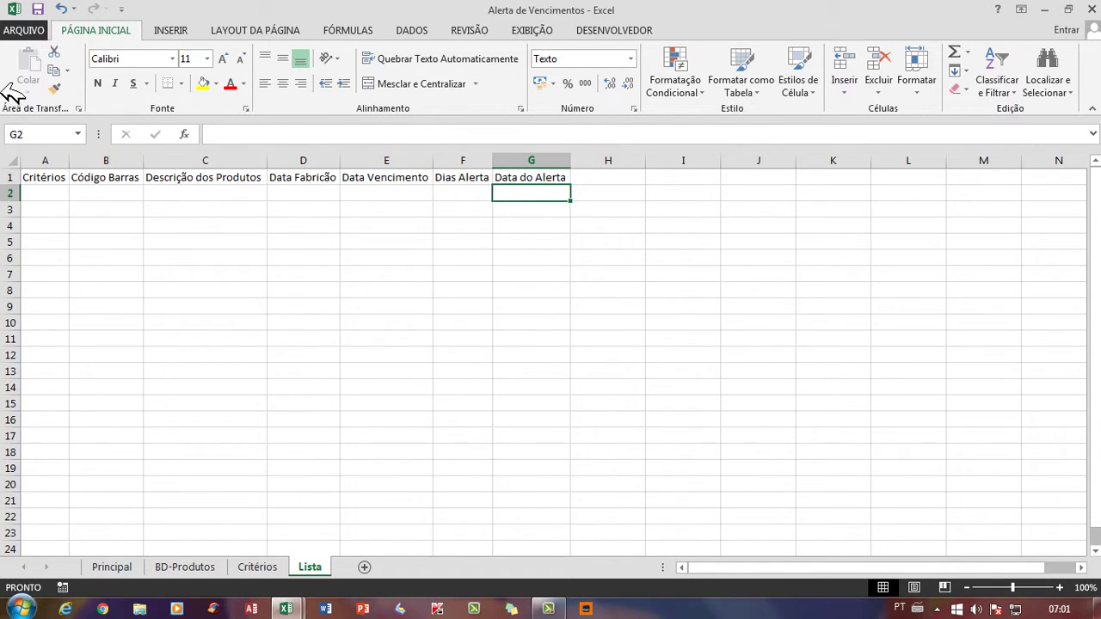
{"action": "left_click", "coordinate": [596, 30]}
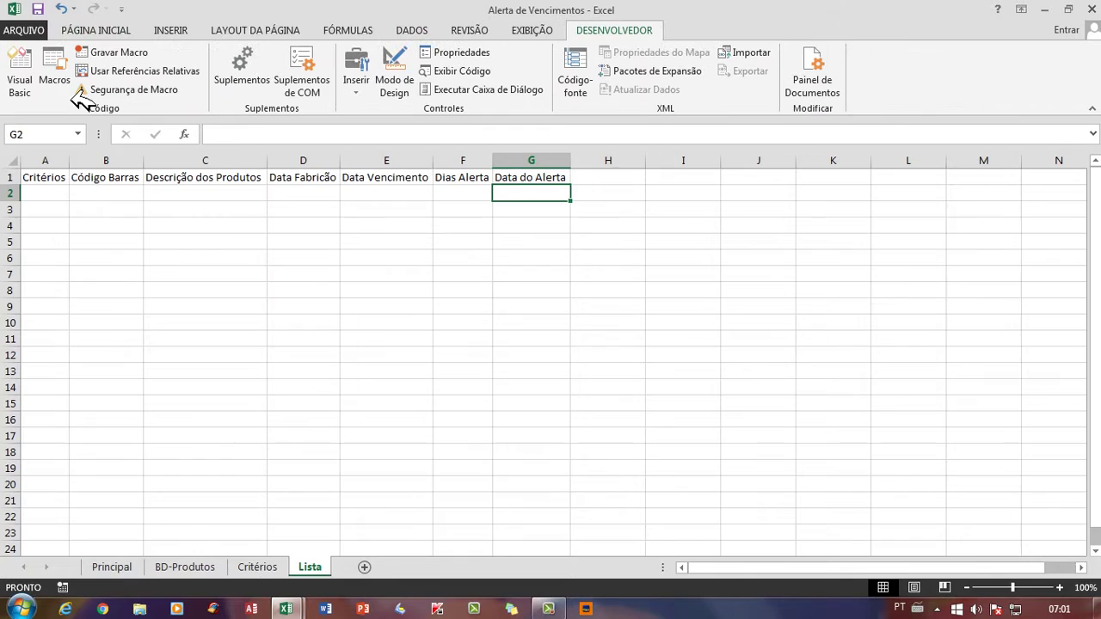
{"action": "left_click", "coordinate": [21, 69]}
{"action": "left_click", "coordinate": [16, 49]}
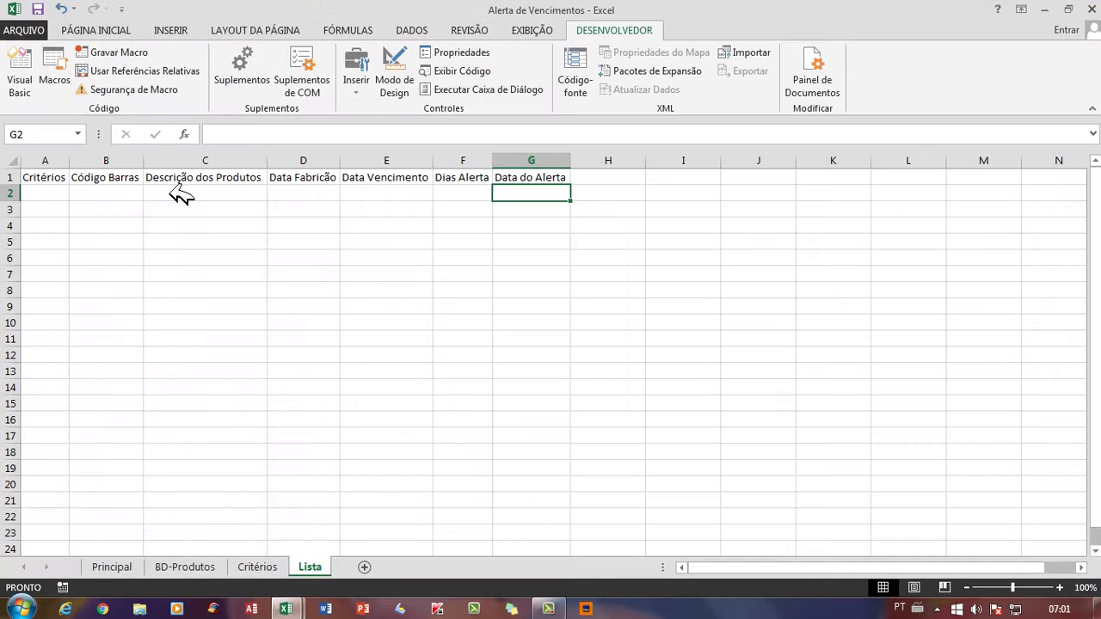
Switch to the BD-Produtos sheet and check the Queijo product's entry in the Data Fabricão column.
{"action": "left_click", "coordinate": [184, 567]}
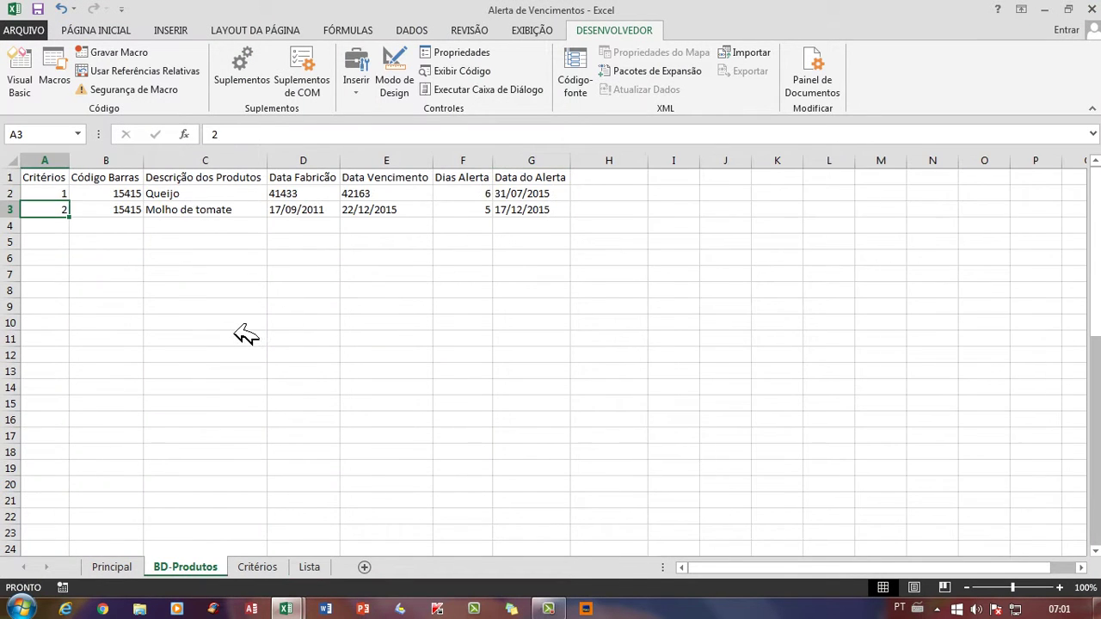
{"action": "left_click", "coordinate": [224, 255]}
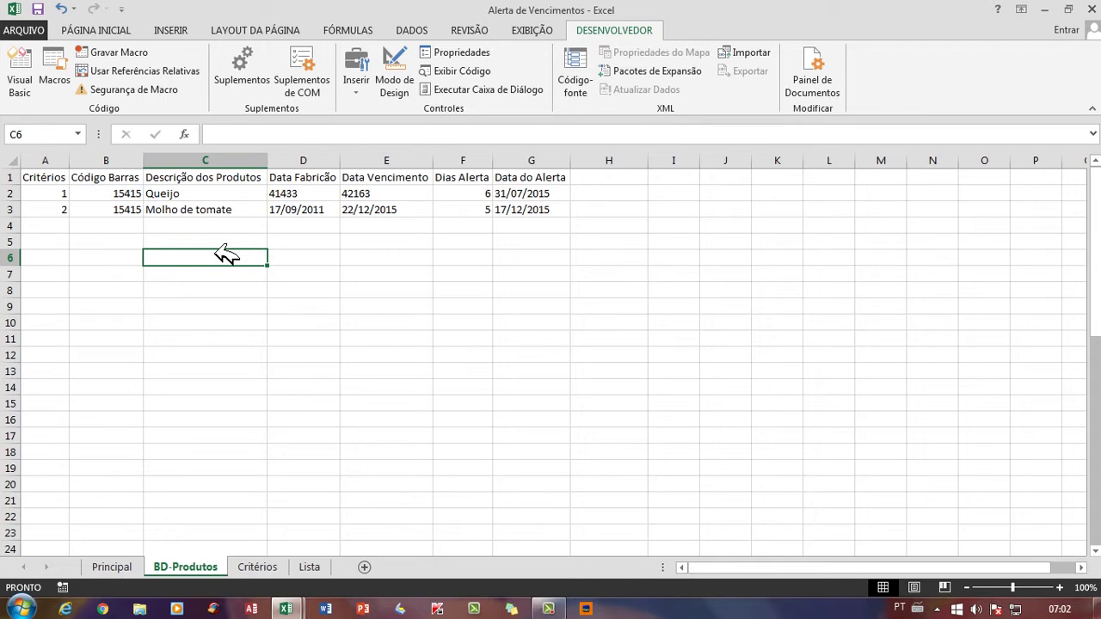
{"action": "left_click", "coordinate": [280, 193]}
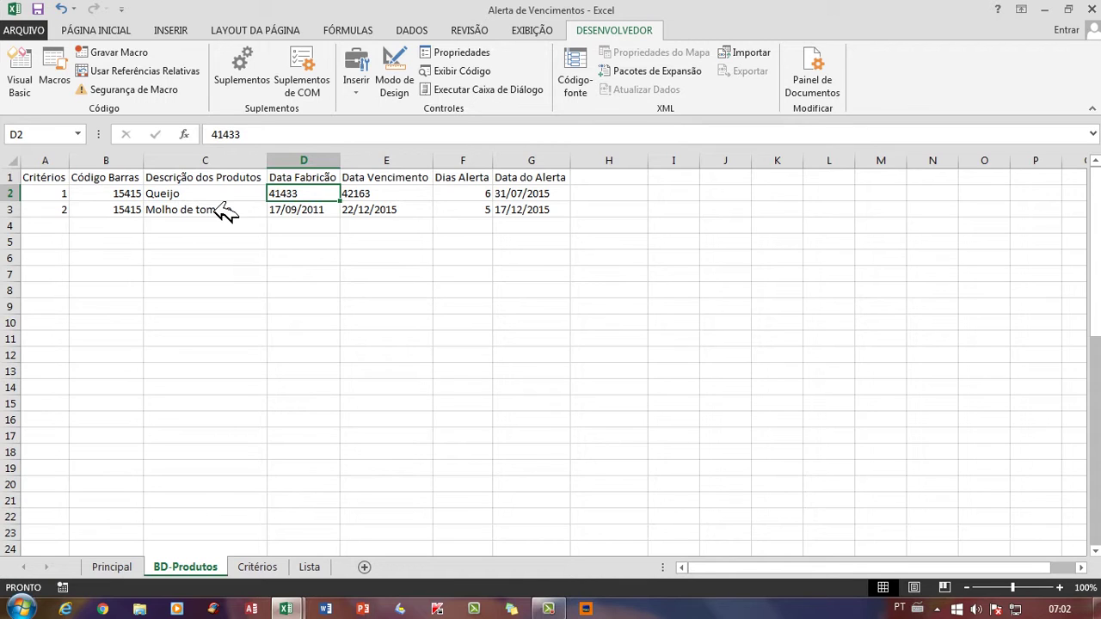
{"action": "left_click", "coordinate": [334, 242]}
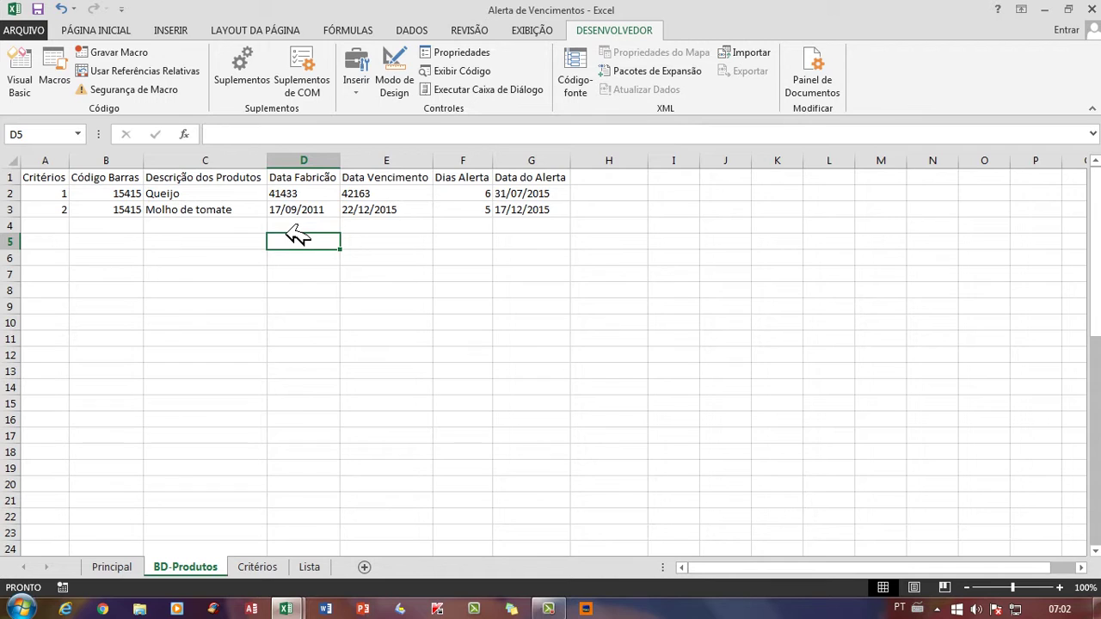
{"action": "left_click", "coordinate": [307, 196]}
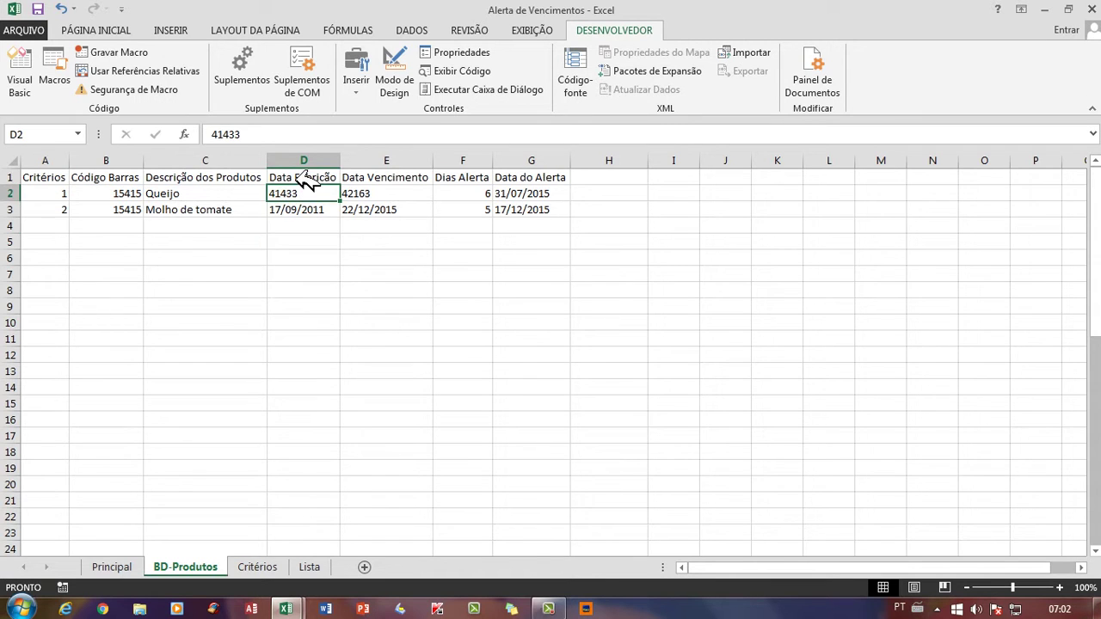
Select the Data Fabricão, Data Vencimento and Data do Alerta columns together on the BD-Produtos sheet.
{"action": "left_click", "coordinate": [324, 158]}
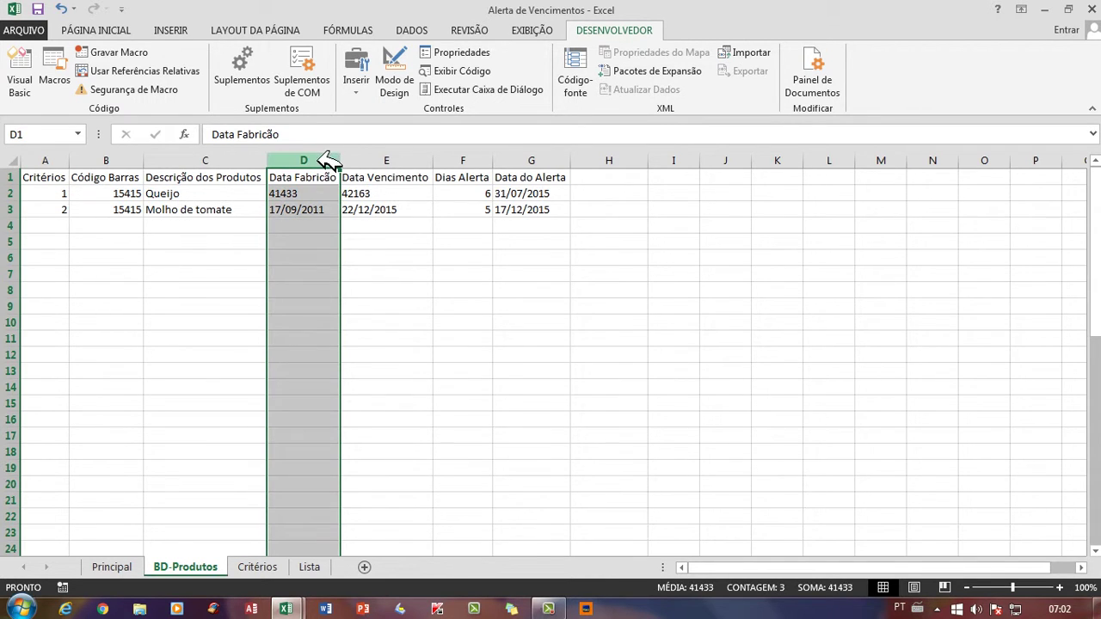
{"action": "left_click_drag", "start_coordinate": [328, 162], "coordinate": [364, 161]}
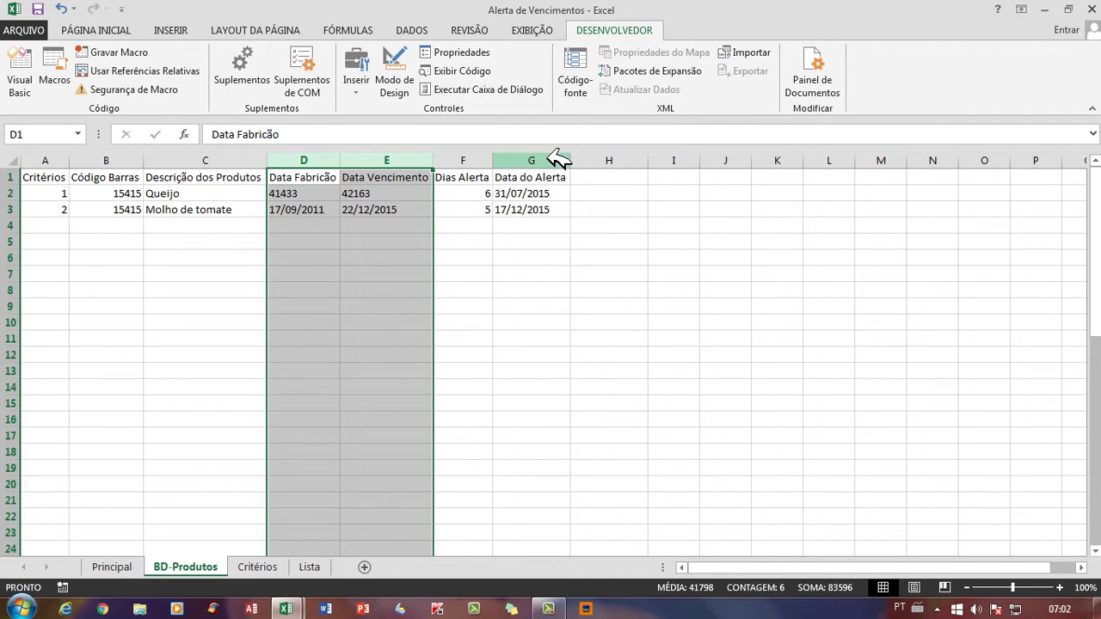
{"action": "left_click", "coordinate": [551, 158], "text": "ctrl"}
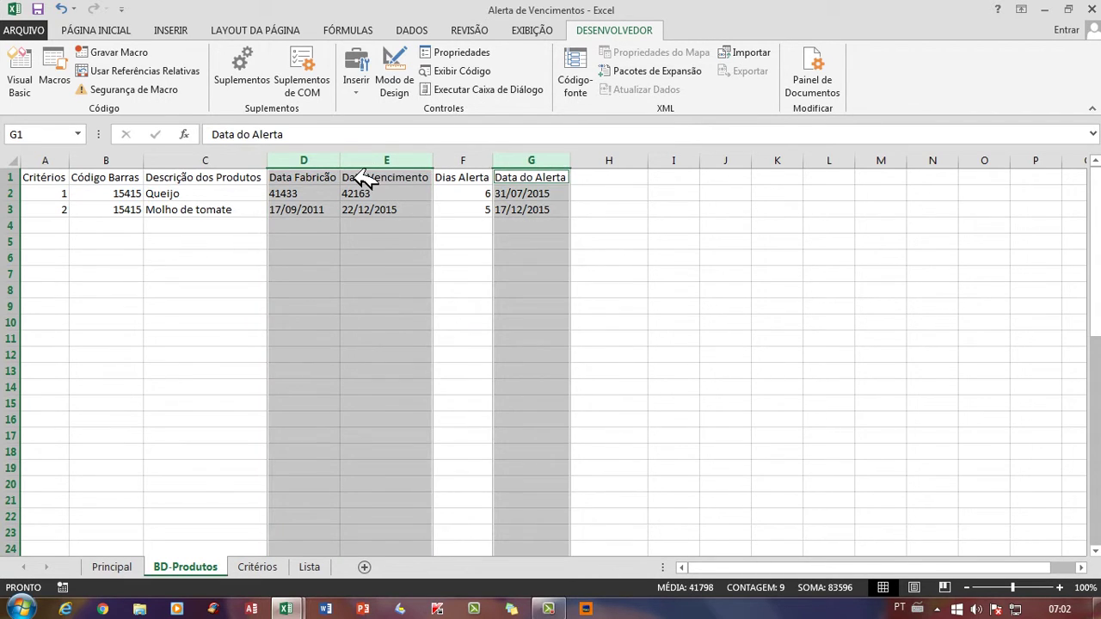
{"action": "left_click", "coordinate": [100, 29]}
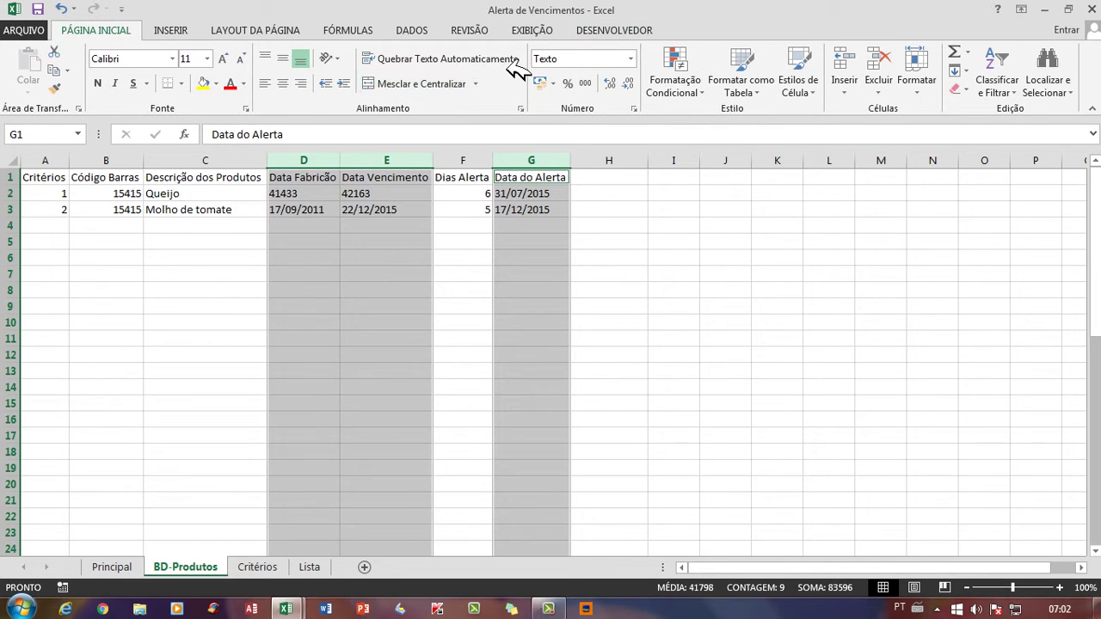
{"action": "left_click", "coordinate": [630, 58]}
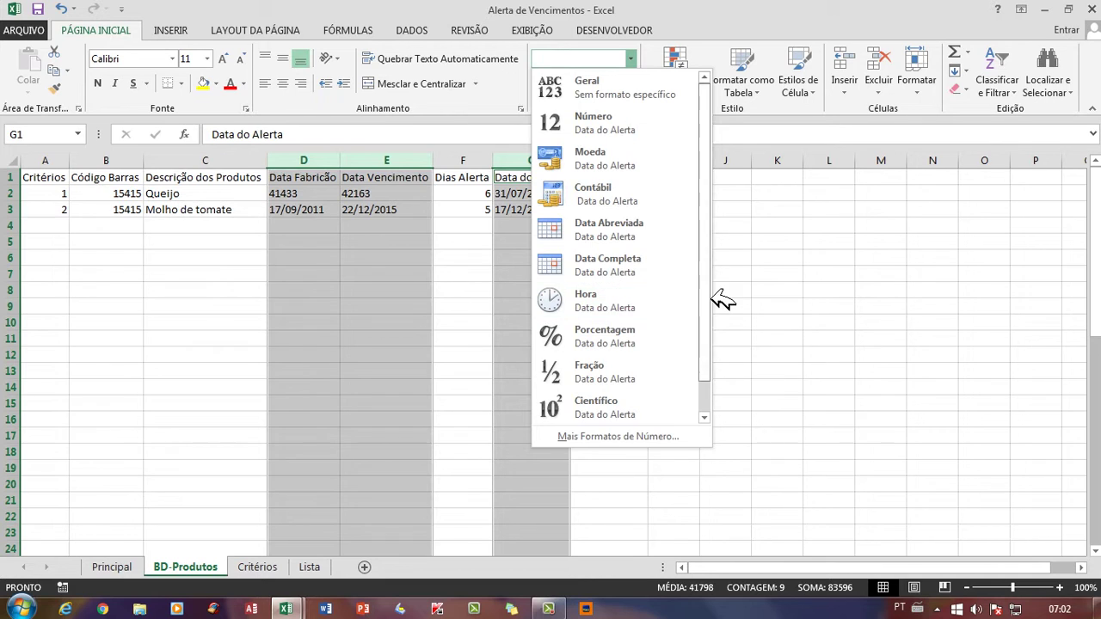
{"action": "scroll", "coordinate": [720, 305], "scroll_direction": "down", "scroll_amount": 1}
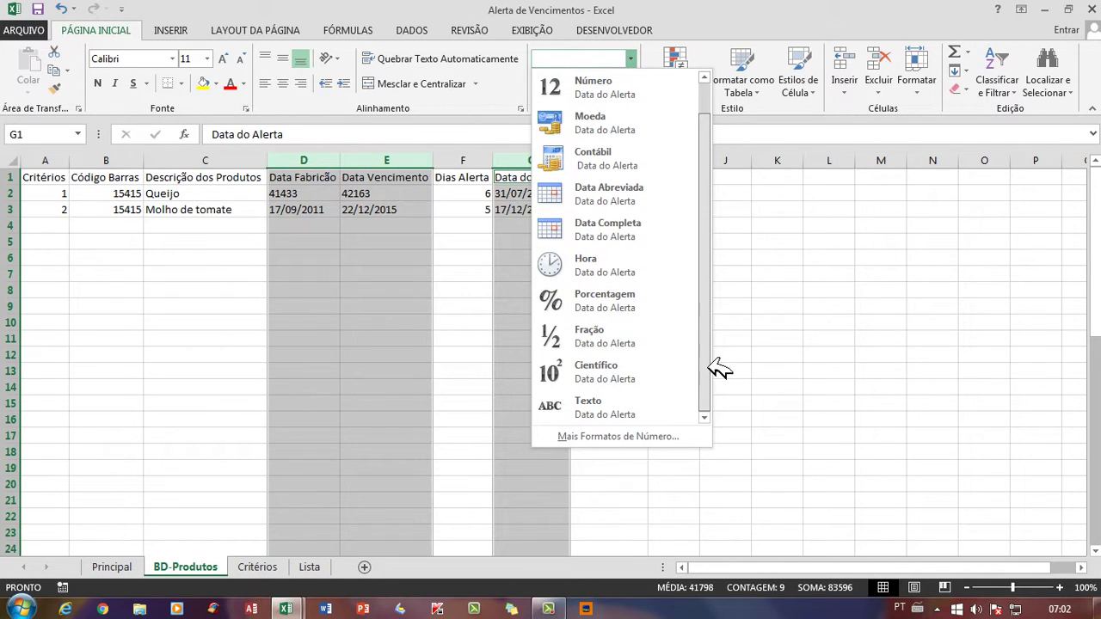
{"action": "left_click", "coordinate": [645, 234]}
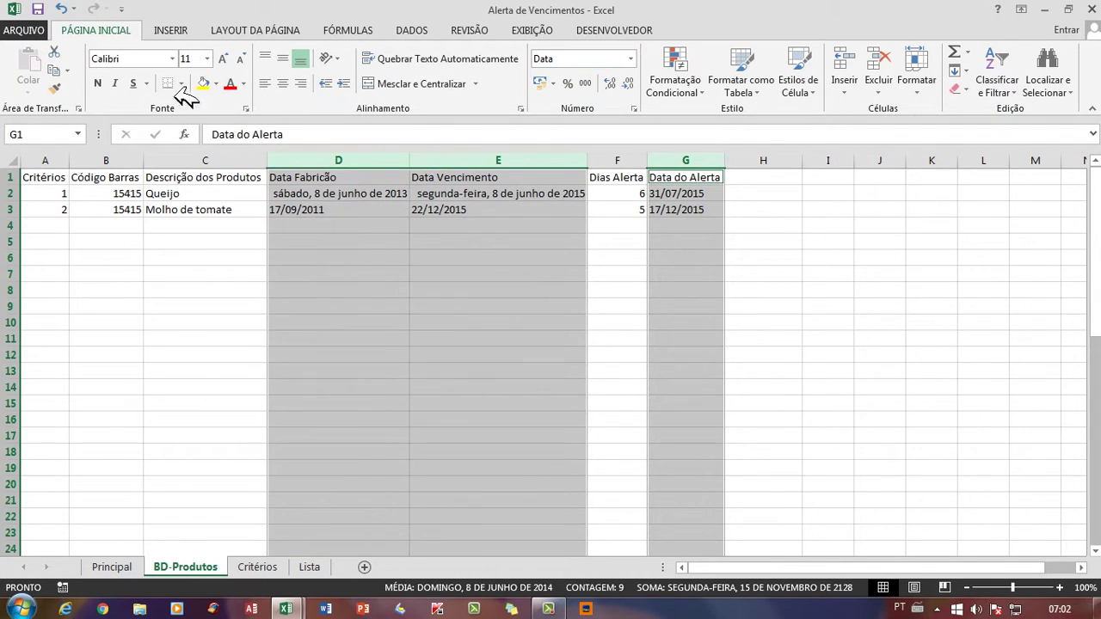
{"action": "left_click", "coordinate": [62, 8]}
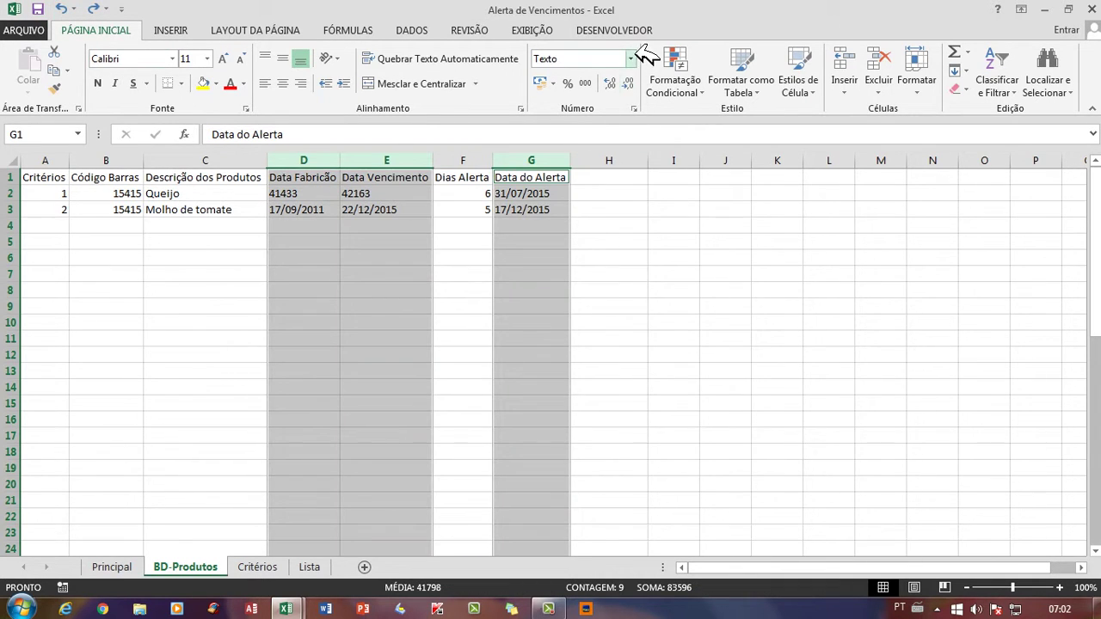
Format the three selected date columns as Data Abreviada and check the dates of both products.
{"action": "left_click", "coordinate": [632, 57]}
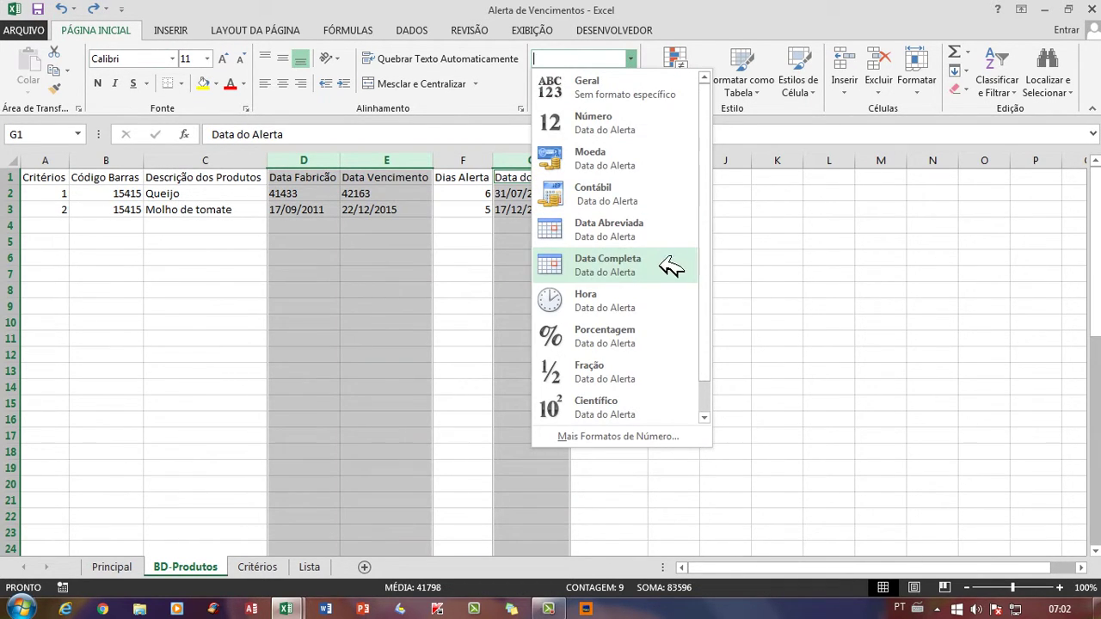
{"action": "left_click", "coordinate": [636, 227]}
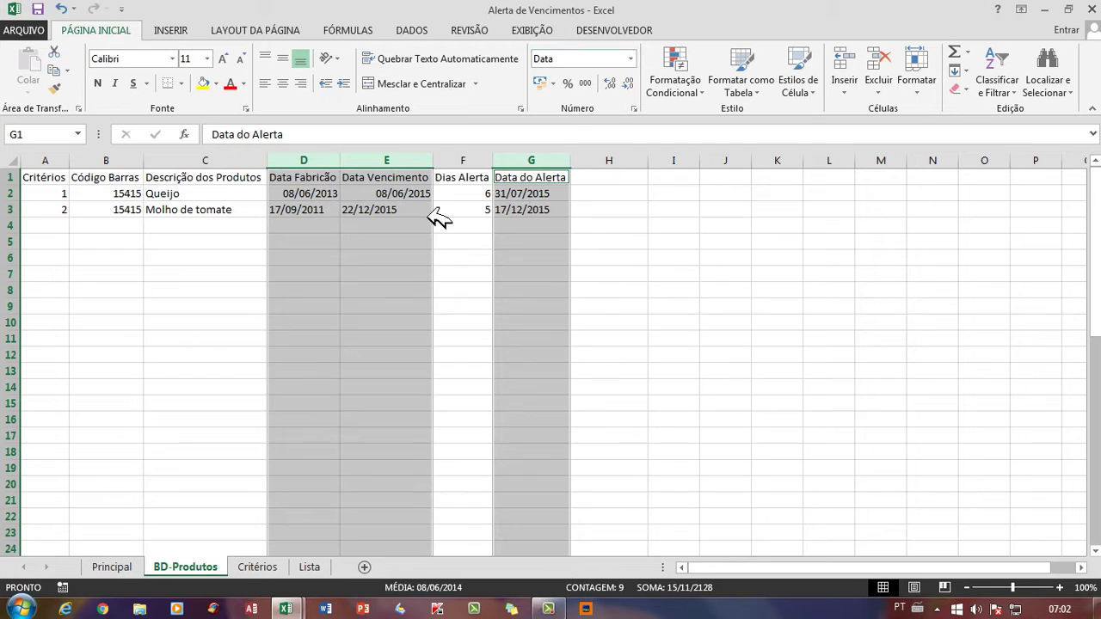
{"action": "left_click", "coordinate": [320, 211]}
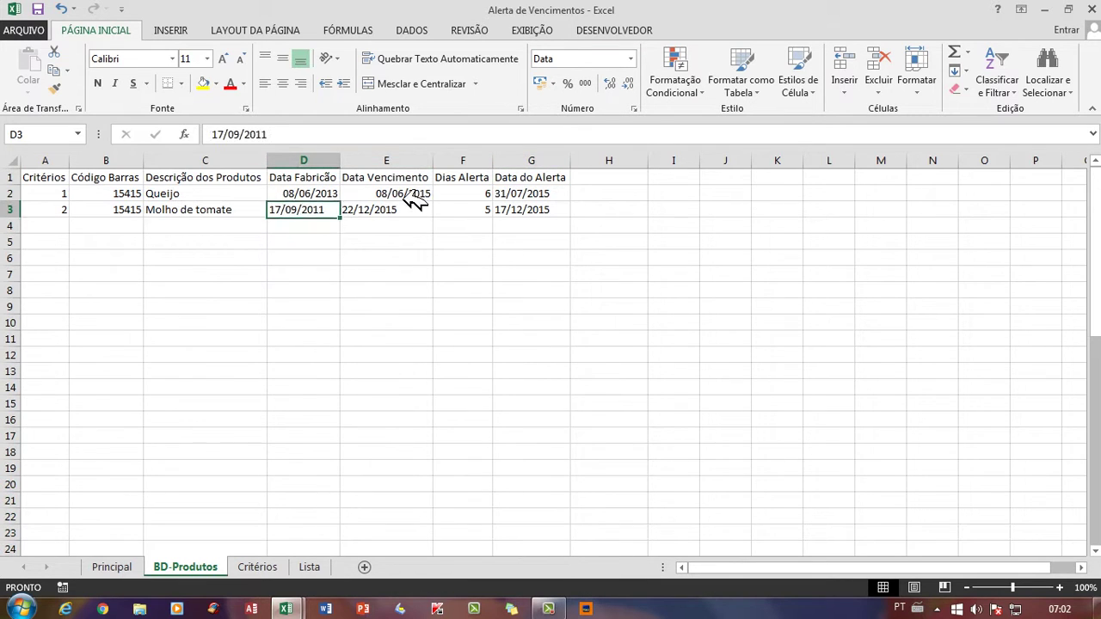
{"action": "left_click", "coordinate": [412, 196]}
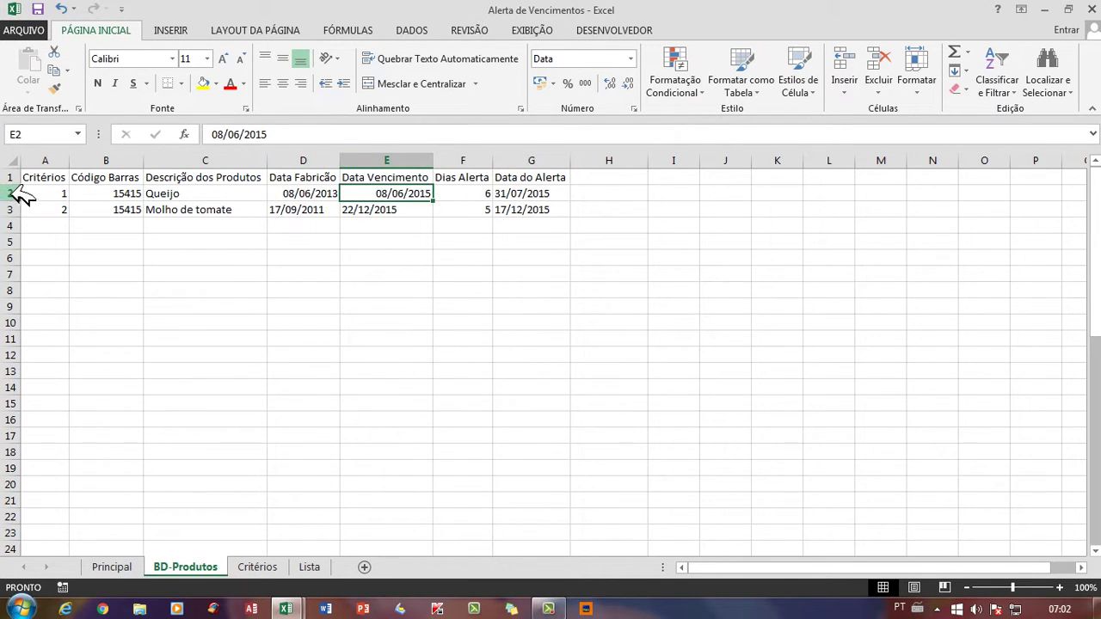
{"action": "left_click_drag", "start_coordinate": [21, 196], "coordinate": [20, 216]}
{"action": "left_click", "coordinate": [295, 206]}
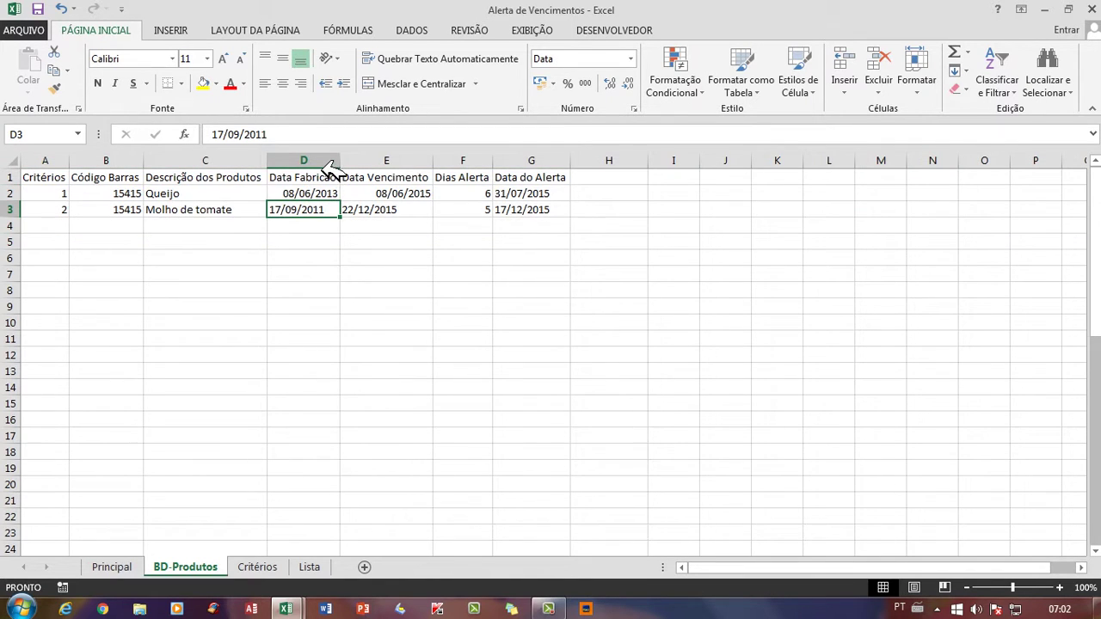
Check the number format of the BD-Produtos header cells from Data Fabricão through Data do Alerta.
{"action": "left_click_drag", "start_coordinate": [330, 163], "coordinate": [523, 175]}
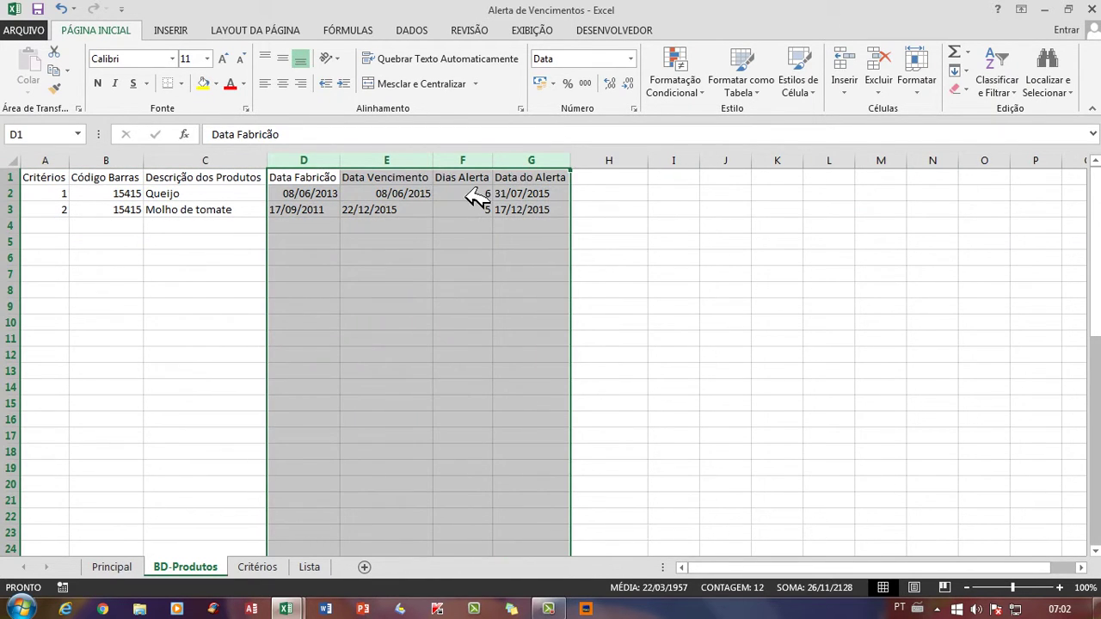
{"action": "left_click", "coordinate": [474, 197]}
{"action": "key", "text": "Up"}
{"action": "key", "text": "Left"}
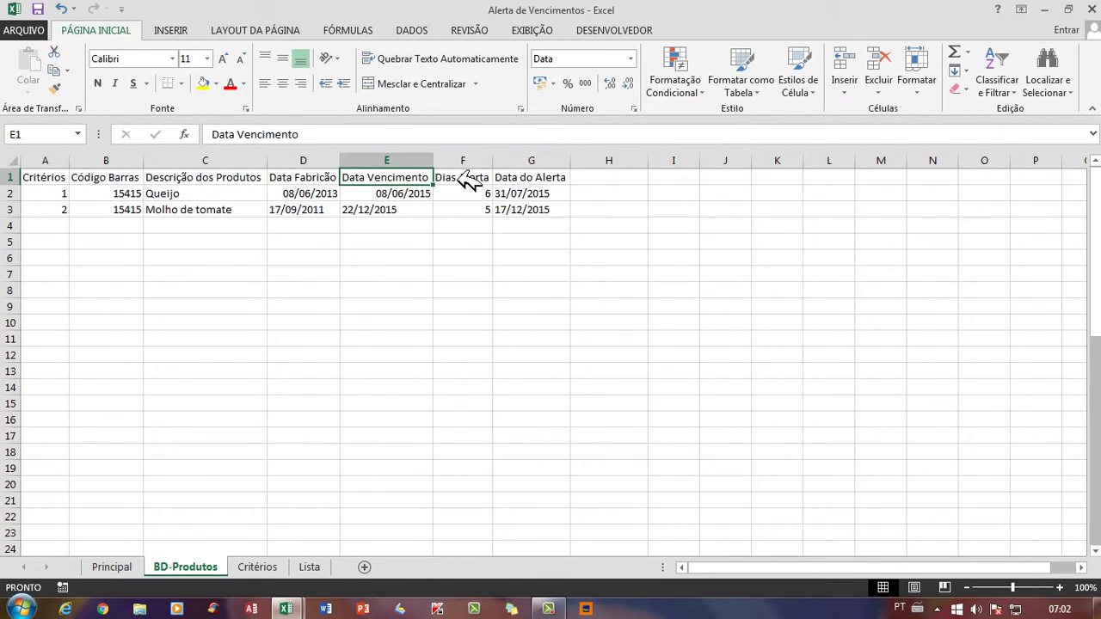
{"action": "left_click", "coordinate": [469, 181]}
{"action": "left_click", "coordinate": [523, 181]}
{"action": "left_click", "coordinate": [424, 179]}
{"action": "left_click", "coordinate": [328, 181]}
{"action": "left_click", "coordinate": [373, 178]}
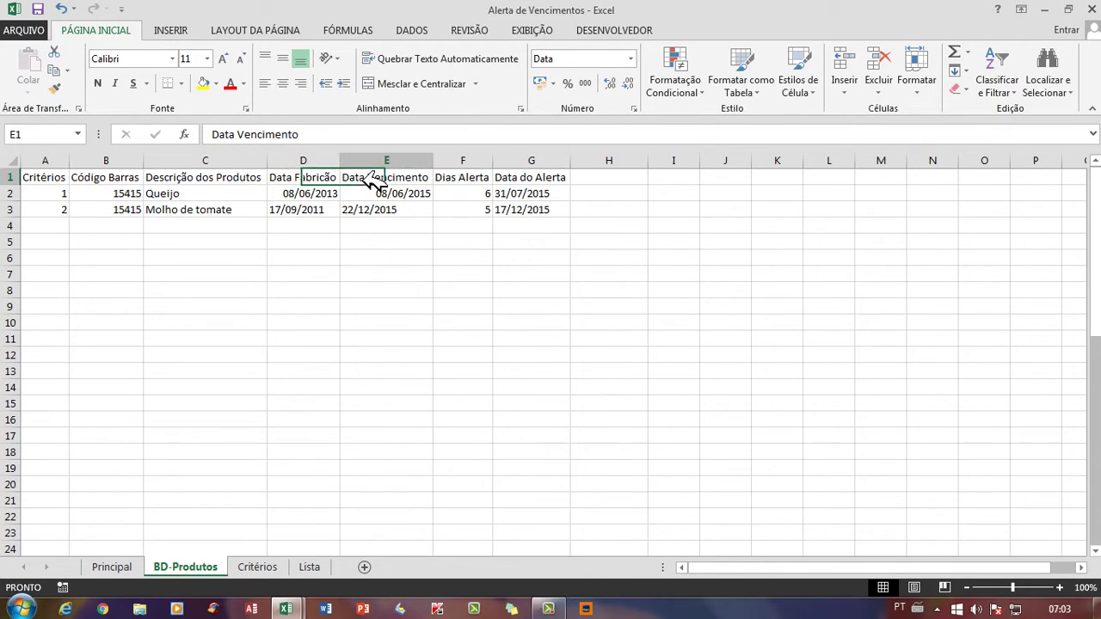
{"action": "key", "text": "Left"}
{"action": "left_click", "coordinate": [460, 180]}
{"action": "left_click", "coordinate": [519, 181]}
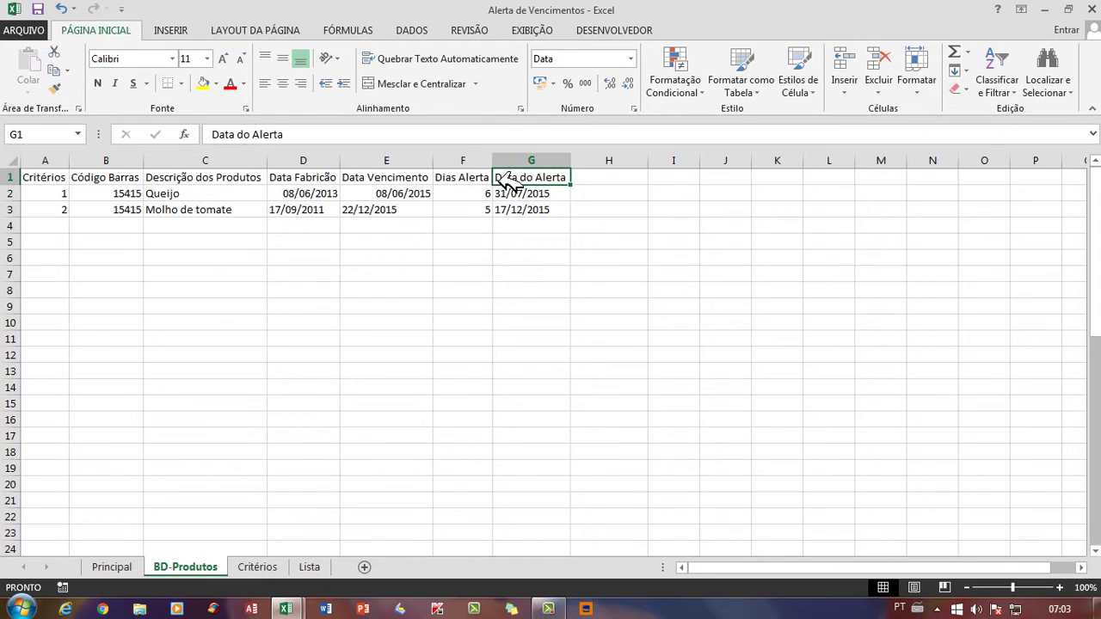
{"action": "left_click", "coordinate": [331, 178]}
{"action": "left_click", "coordinate": [330, 195]}
{"action": "left_click", "coordinate": [305, 225]}
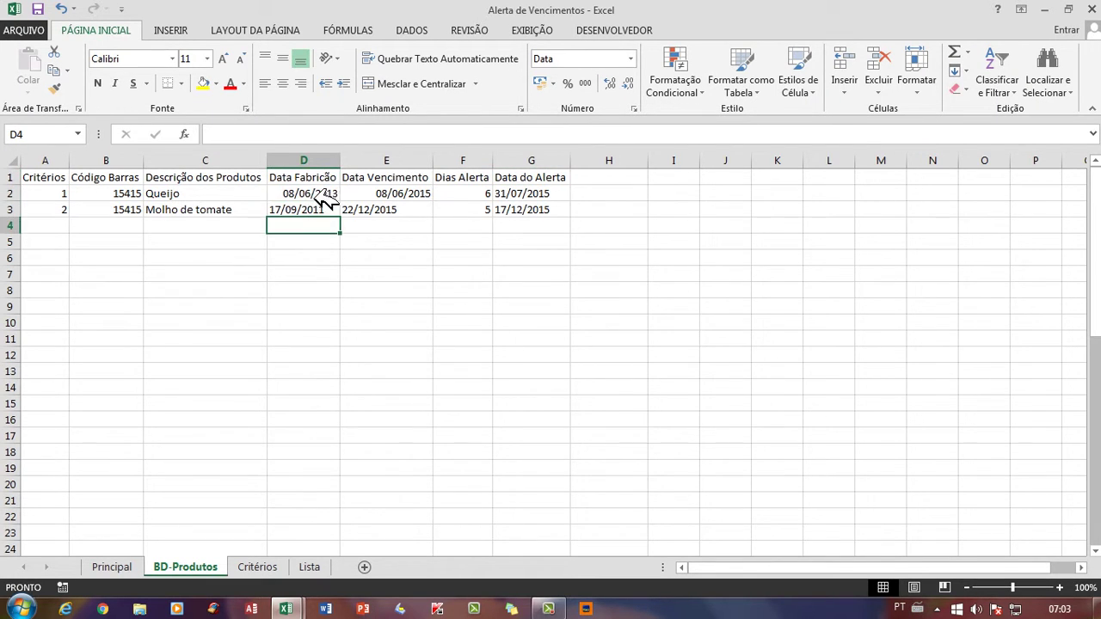
Set the Data Fabricão, Data Vencimento and Data do Alerta header cells in row 1 to the Geral format.
{"action": "left_click", "coordinate": [335, 181]}
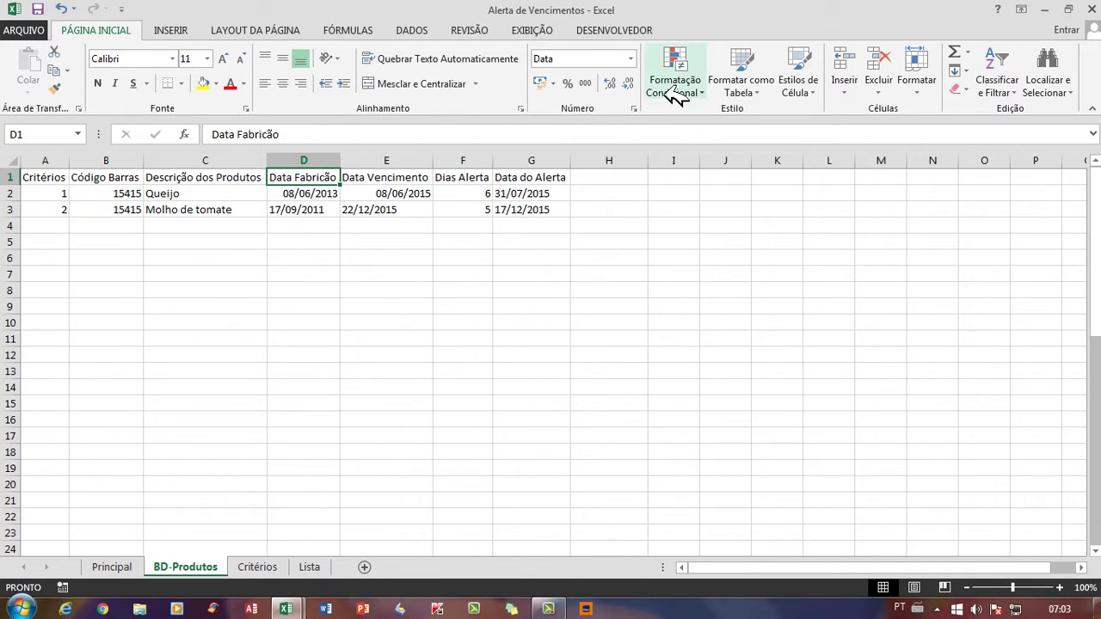
{"action": "left_click", "coordinate": [631, 58]}
{"action": "left_click", "coordinate": [594, 93]}
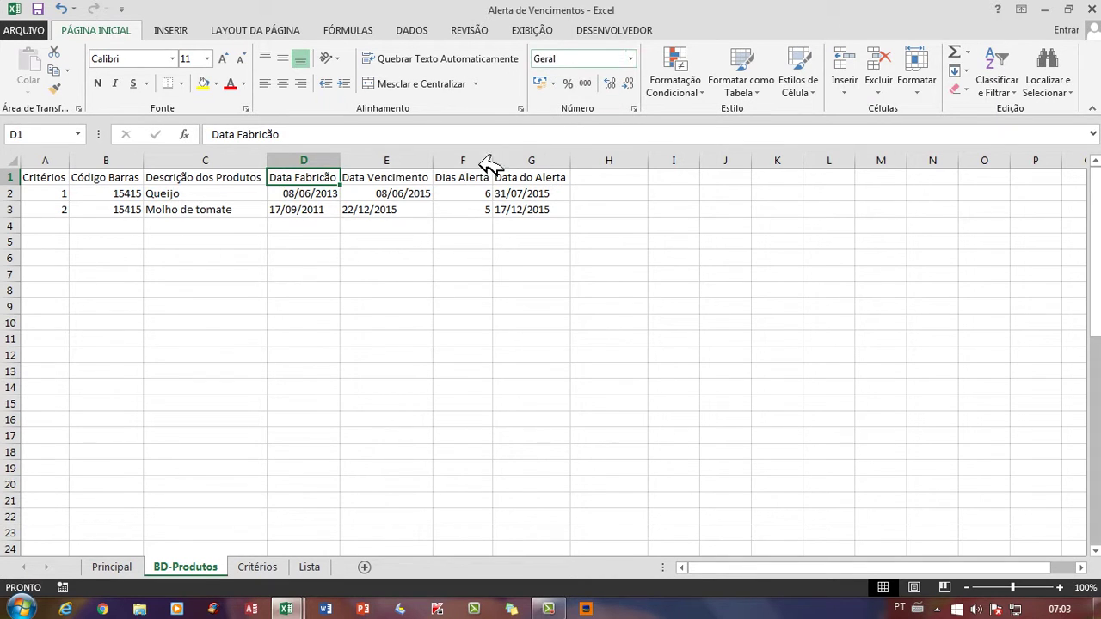
{"action": "left_click", "coordinate": [421, 171]}
{"action": "left_click", "coordinate": [630, 58]}
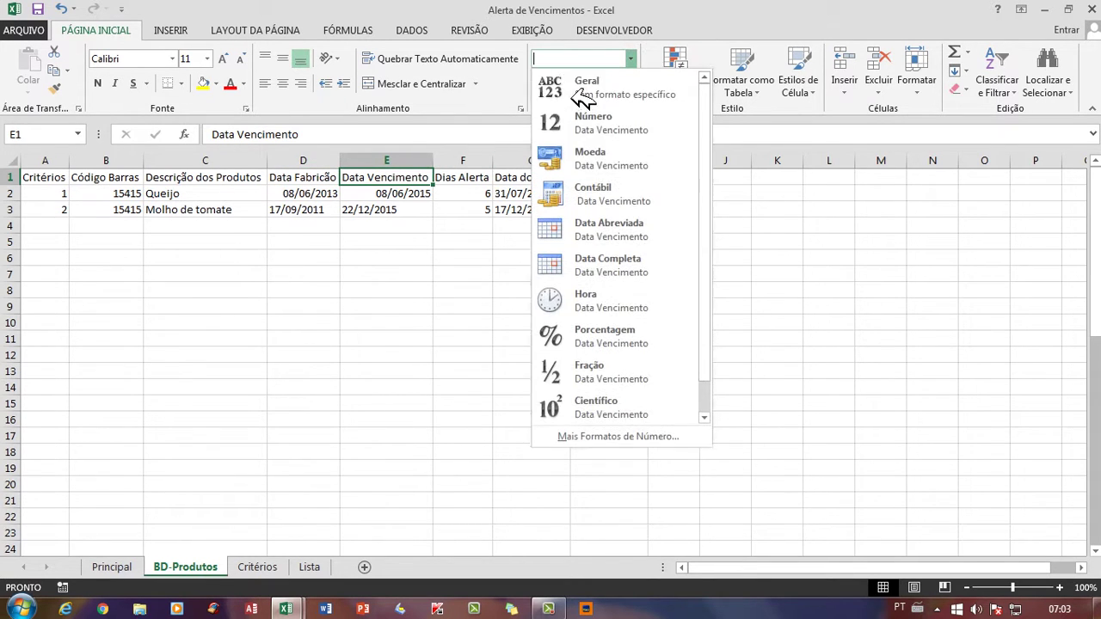
{"action": "left_click", "coordinate": [595, 109]}
{"action": "left_click", "coordinate": [486, 178]}
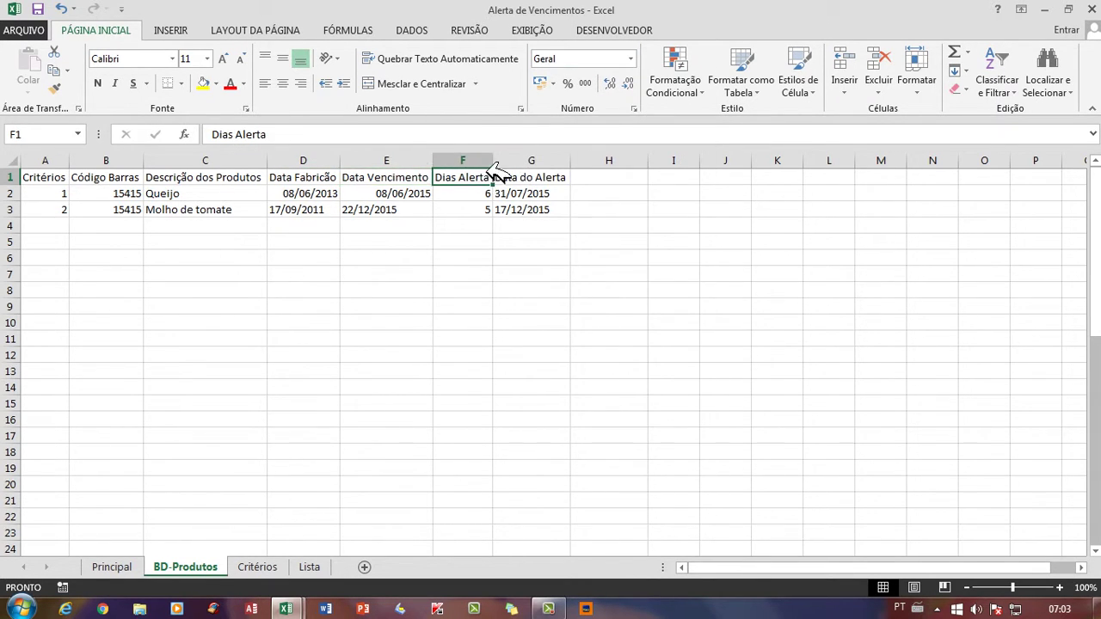
{"action": "left_click", "coordinate": [550, 178]}
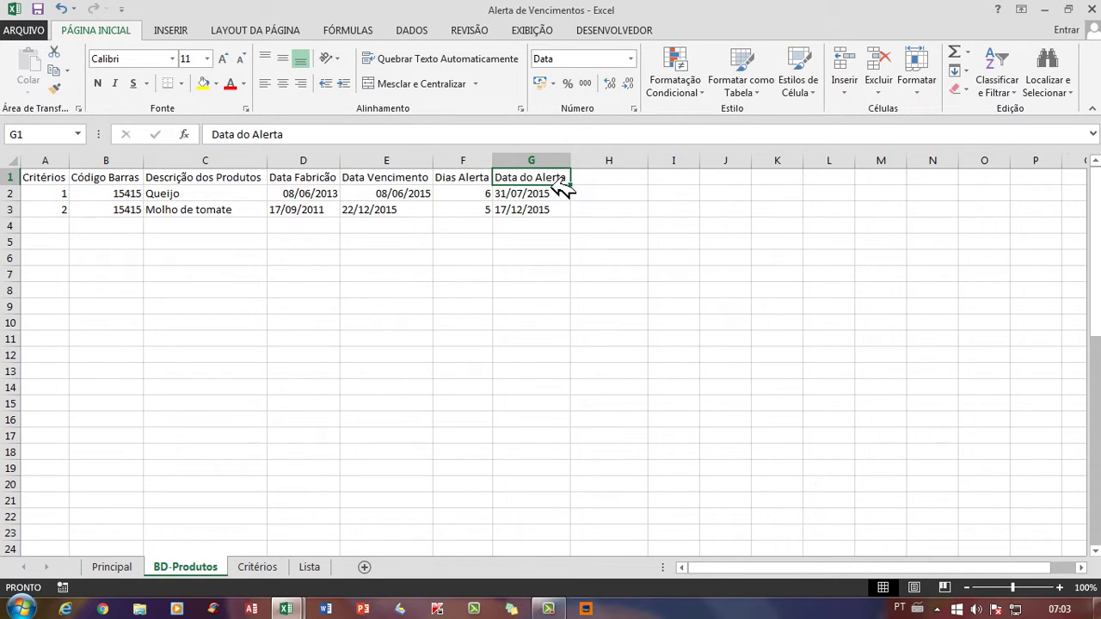
{"action": "left_click", "coordinate": [631, 58]}
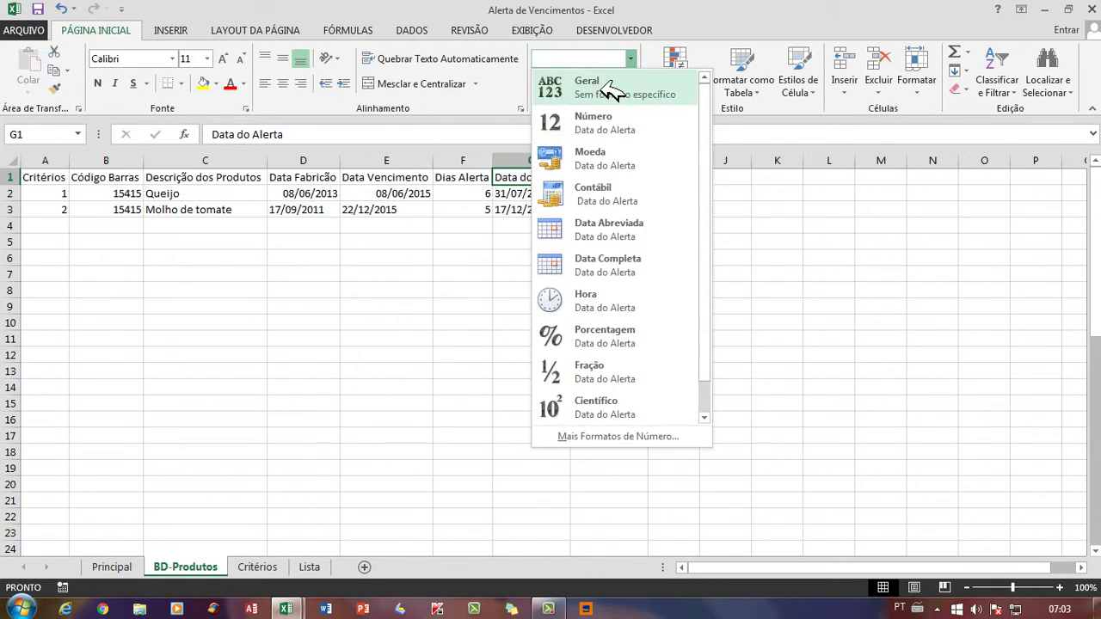
{"action": "left_click", "coordinate": [609, 88]}
Delete rows 2 to 4 with the Queijo and Molho de tomate records from the BD-Produtos sheet.
{"action": "left_click", "coordinate": [391, 222]}
{"action": "left_click", "coordinate": [310, 194]}
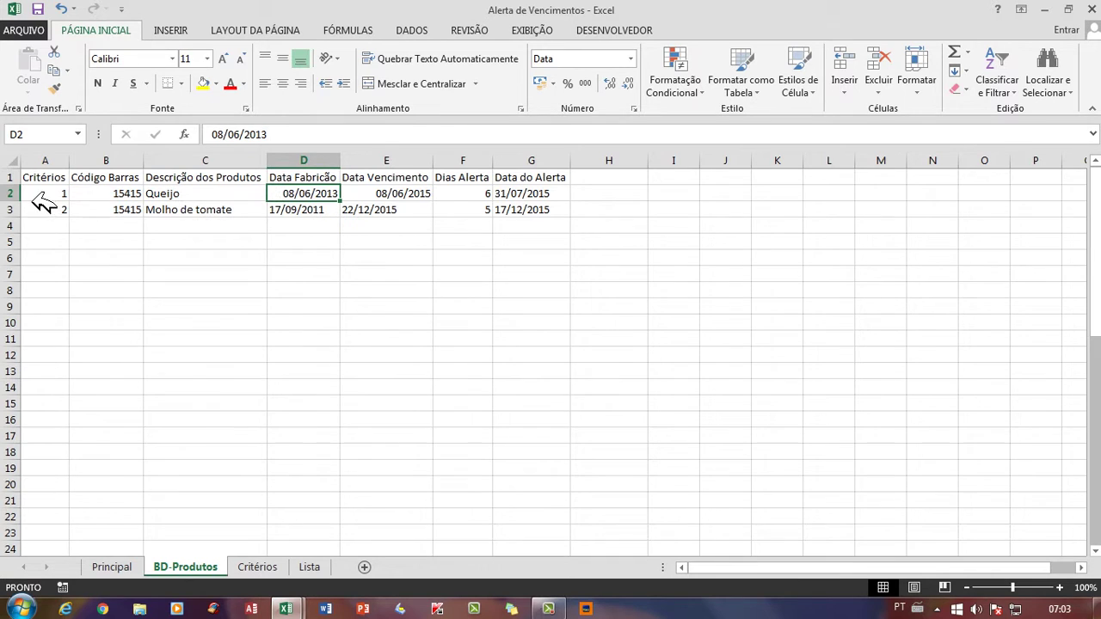
{"action": "left_click_drag", "start_coordinate": [13, 192], "coordinate": [12, 227]}
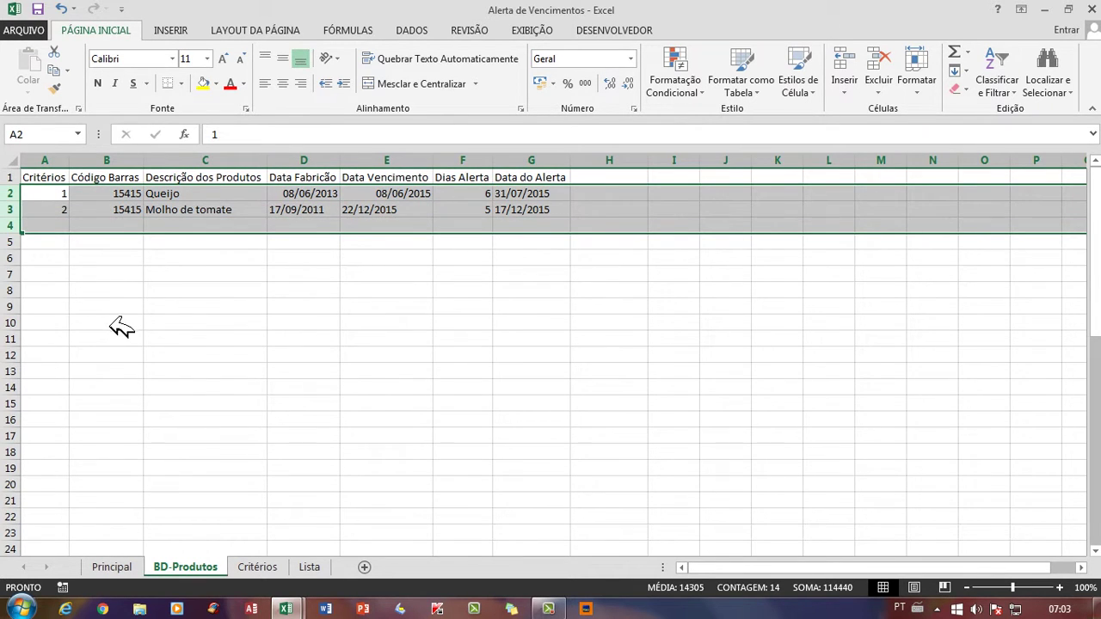
{"action": "right_click", "coordinate": [12, 196]}
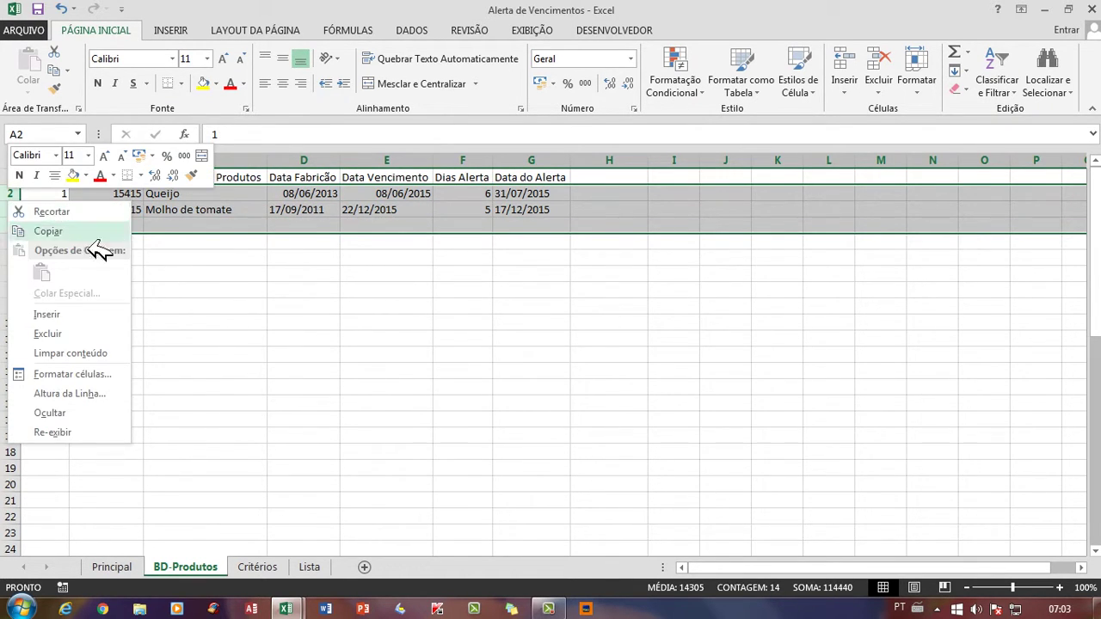
{"action": "left_click", "coordinate": [60, 333]}
{"action": "left_click", "coordinate": [150, 241]}
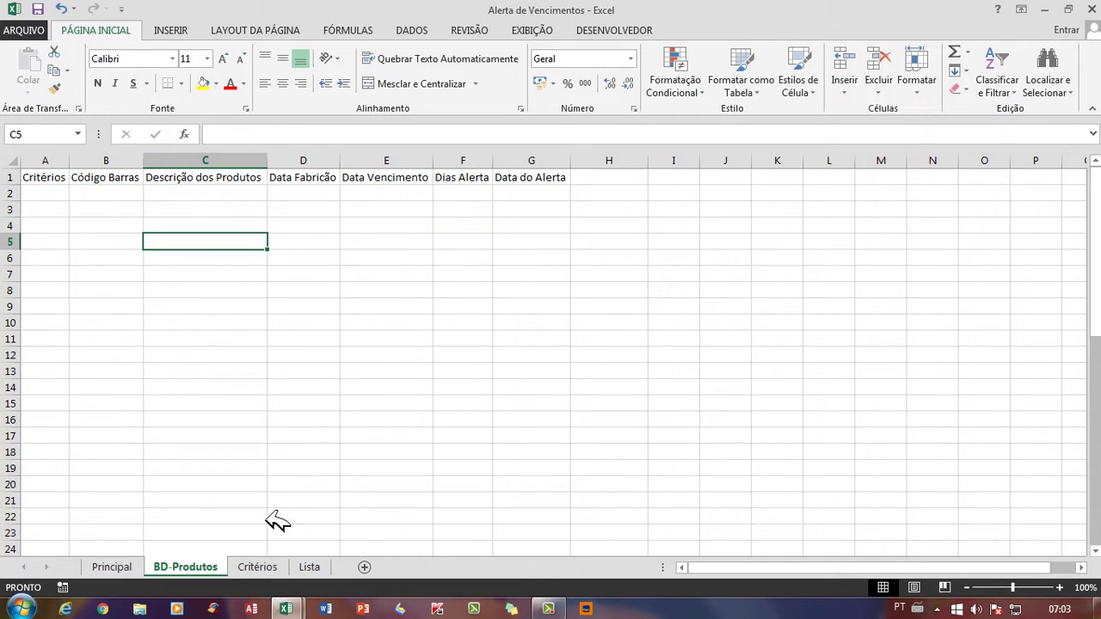
{"action": "left_click", "coordinate": [310, 566]}
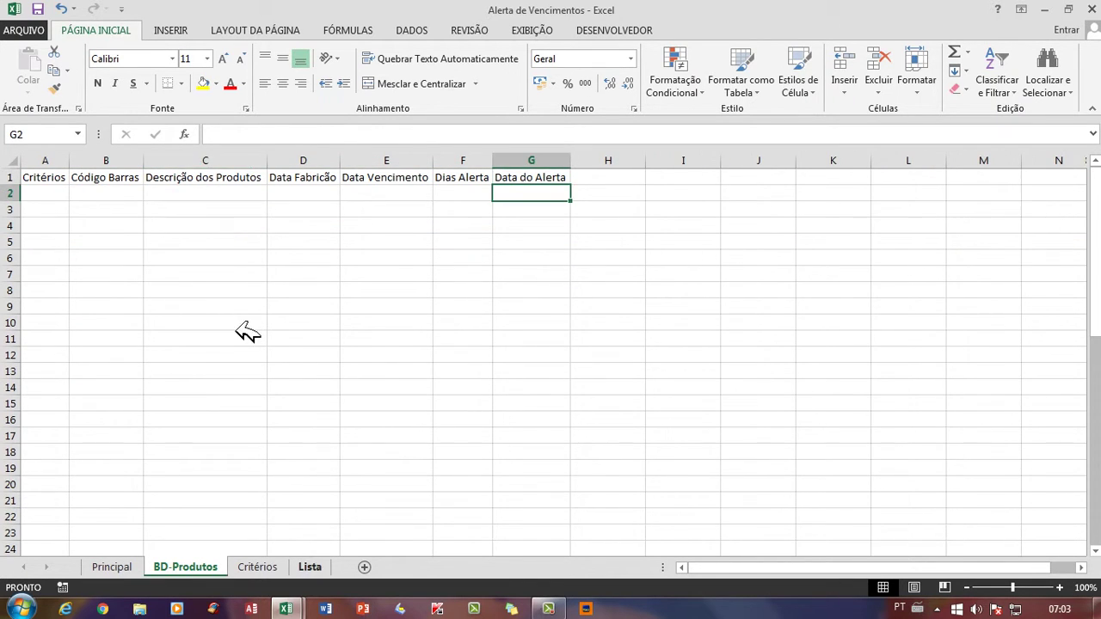
{"action": "left_click", "coordinate": [48, 184]}
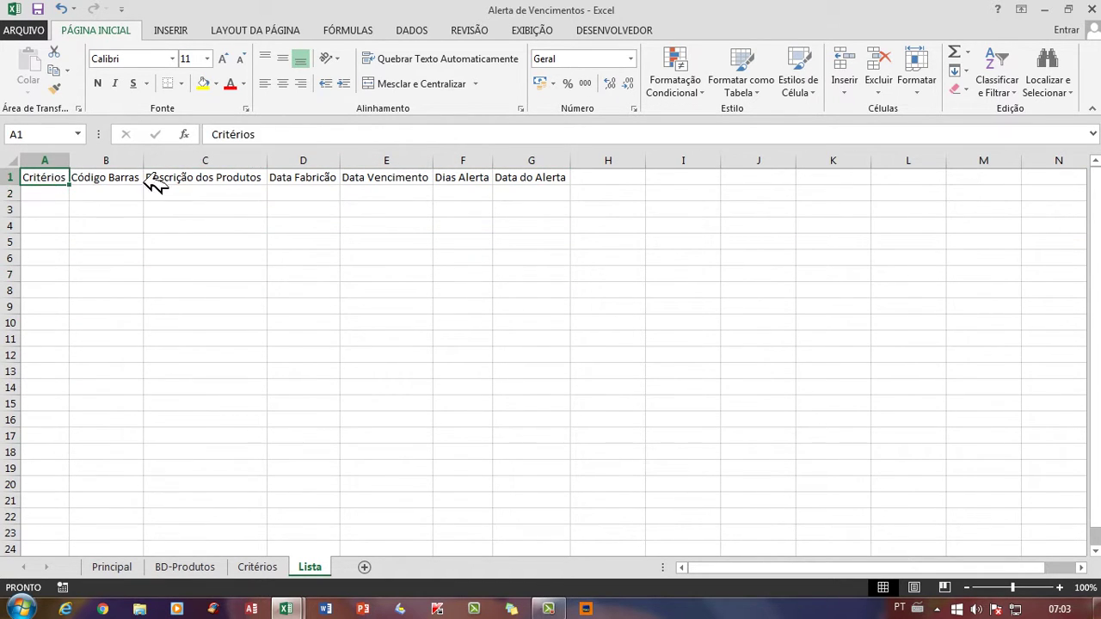
{"action": "left_click", "coordinate": [612, 29]}
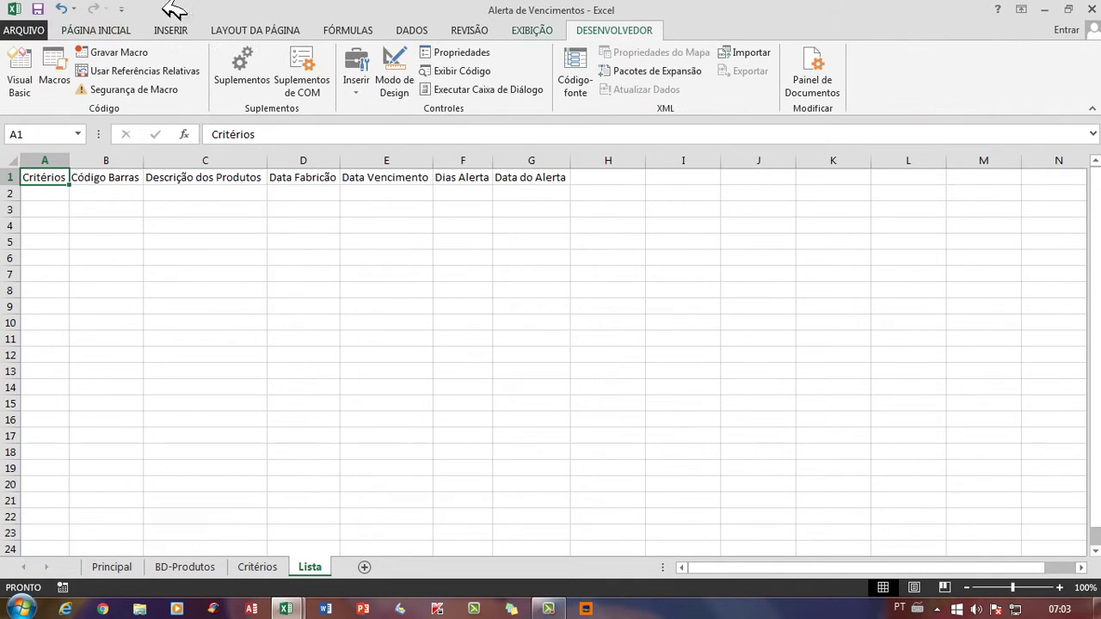
{"action": "left_click", "coordinate": [75, 30]}
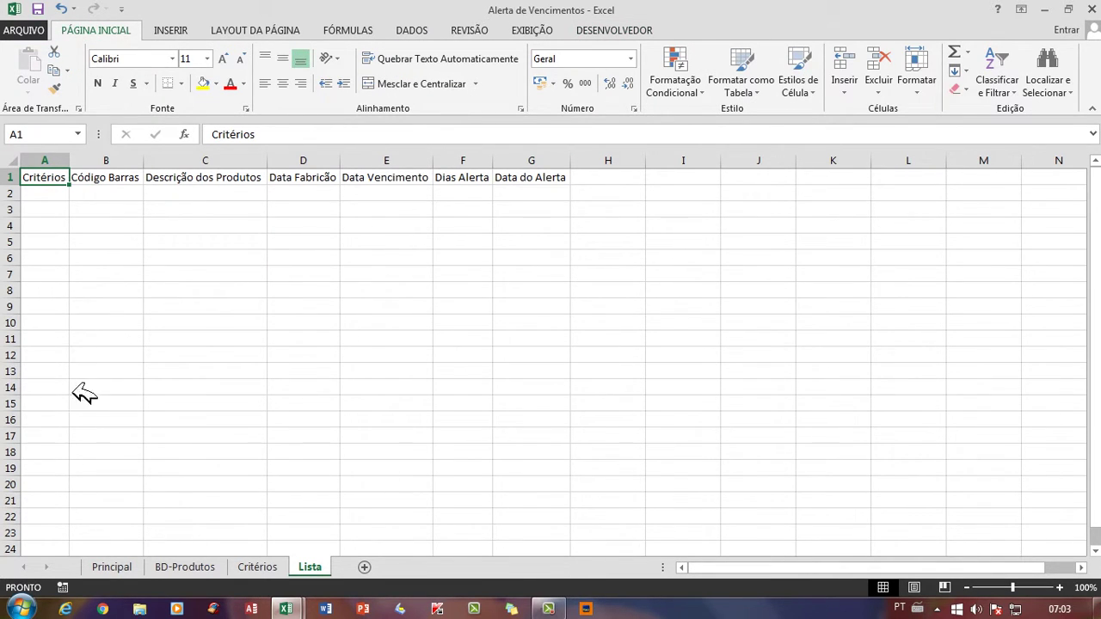
Open the Cadastrar Produtos form from the Principal sheet and start a new product with barcode 15454 and description Feljão tipo 1.
{"action": "left_click", "coordinate": [138, 567]}
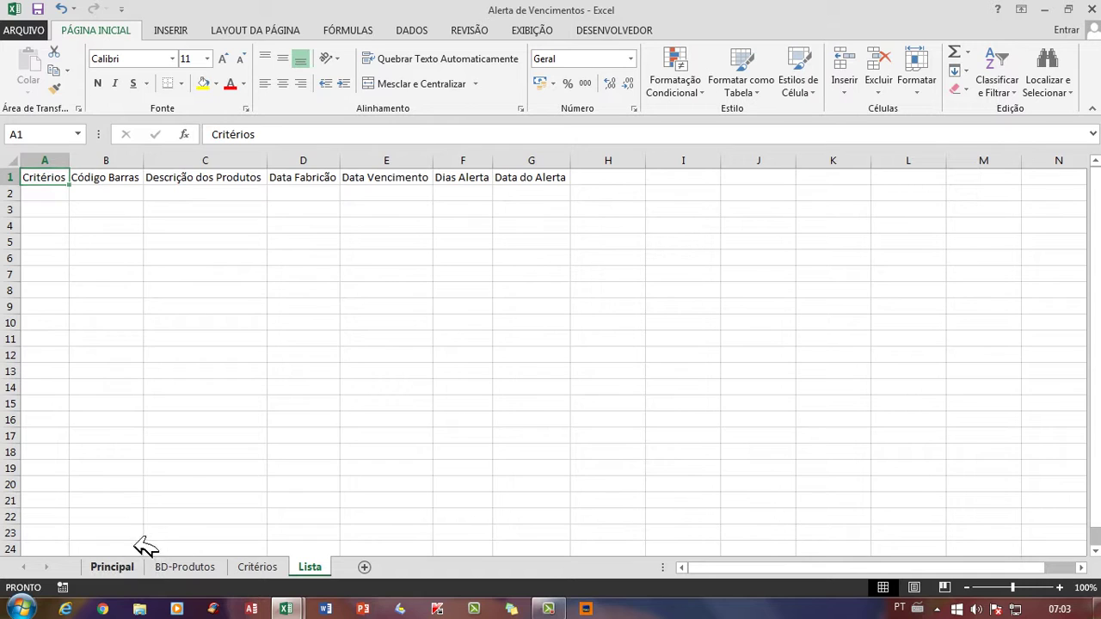
{"action": "left_click", "coordinate": [233, 267]}
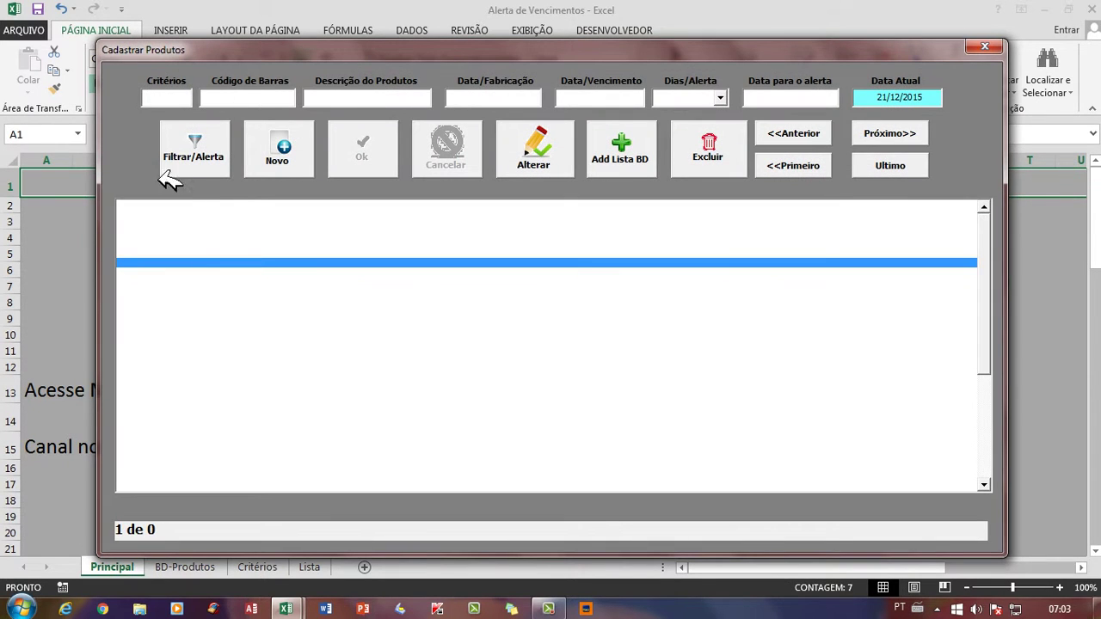
{"action": "left_click", "coordinate": [282, 150]}
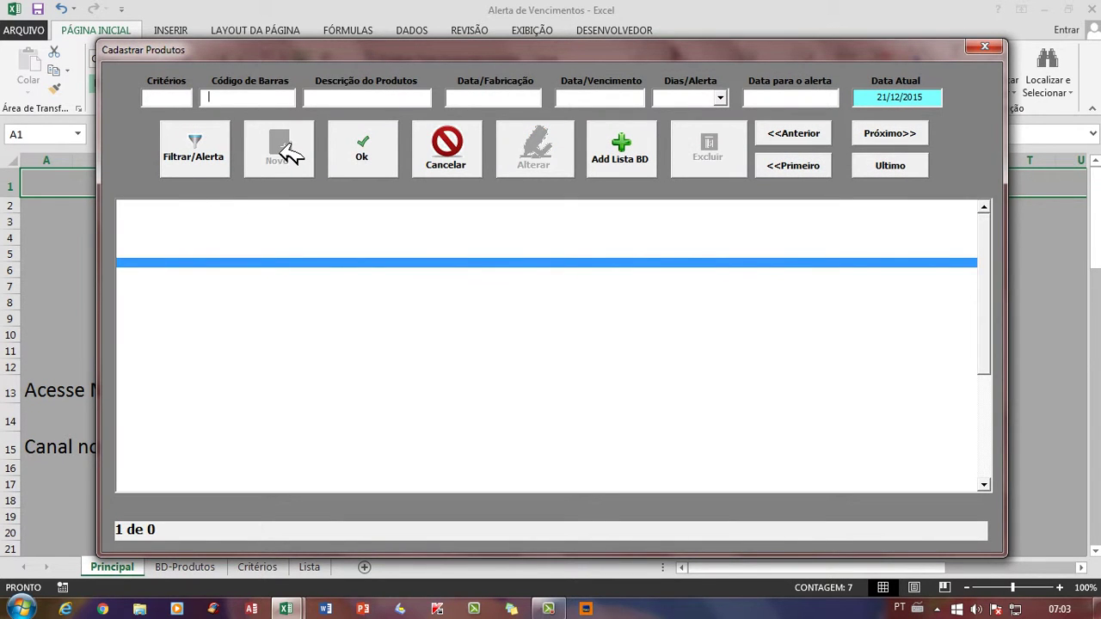
{"action": "type", "text": "15454"}
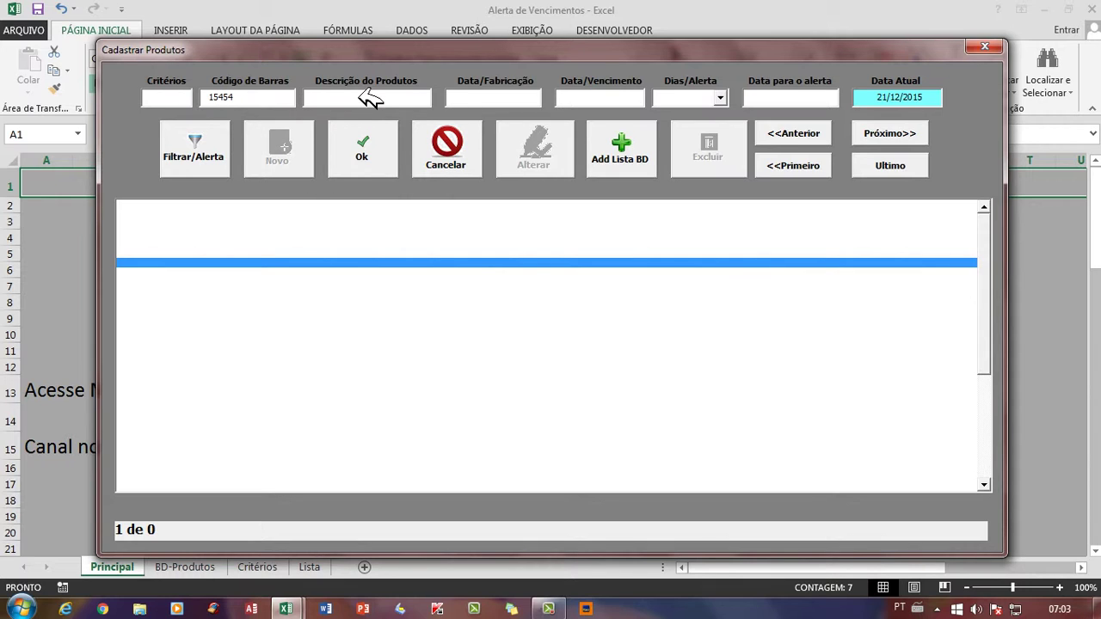
{"action": "type", "text": "Feijão tipo 1"}
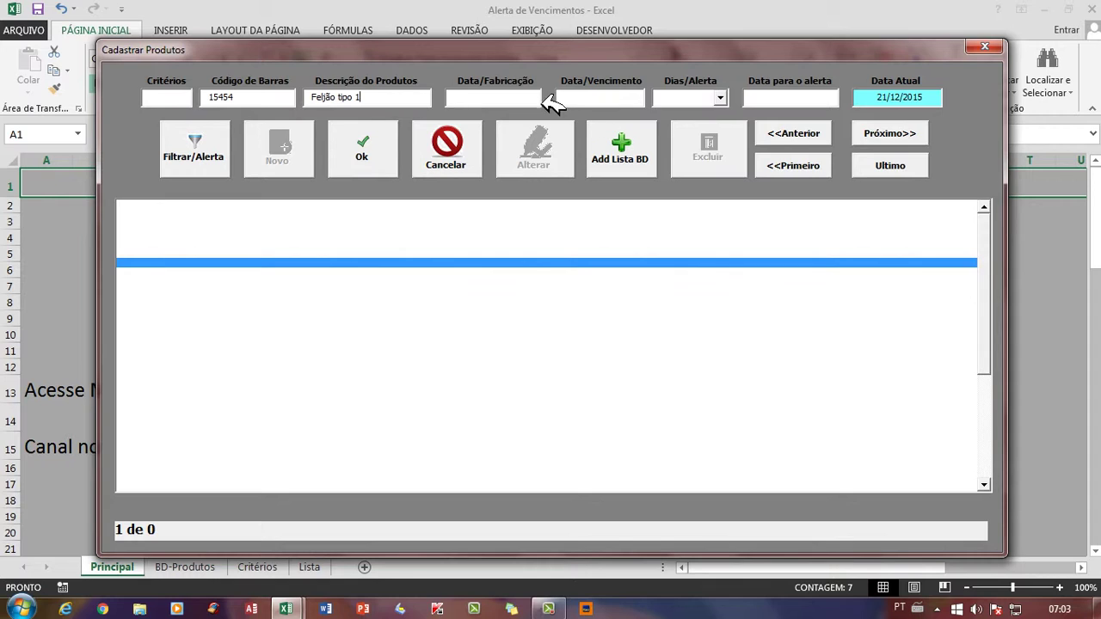
Enter 02/03/2011 as the product's Data/Fabricação and 05/04/2016 as its Data/Vencimento.
{"action": "left_click", "coordinate": [527, 98]}
{"action": "type", "text": "02/03/"}
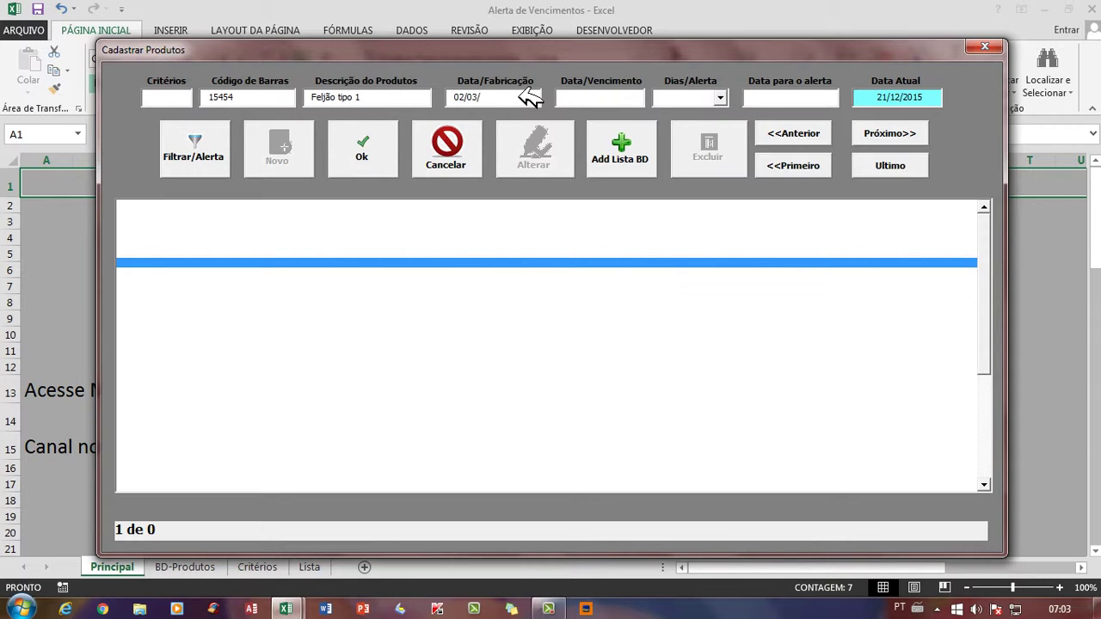
{"action": "type", "text": "/201"}
{"action": "key", "text": "BackSpace"}
{"action": "key", "text": "BackSpace"}
{"action": "key", "text": "BackSpace"}
{"action": "type", "text": "2011"}
{"action": "type", "text": "05/04/201"}
Set Dias/Alerta to 2 and save the Feljão tipo 1 product to the list.
{"action": "left_click", "coordinate": [719, 97]}
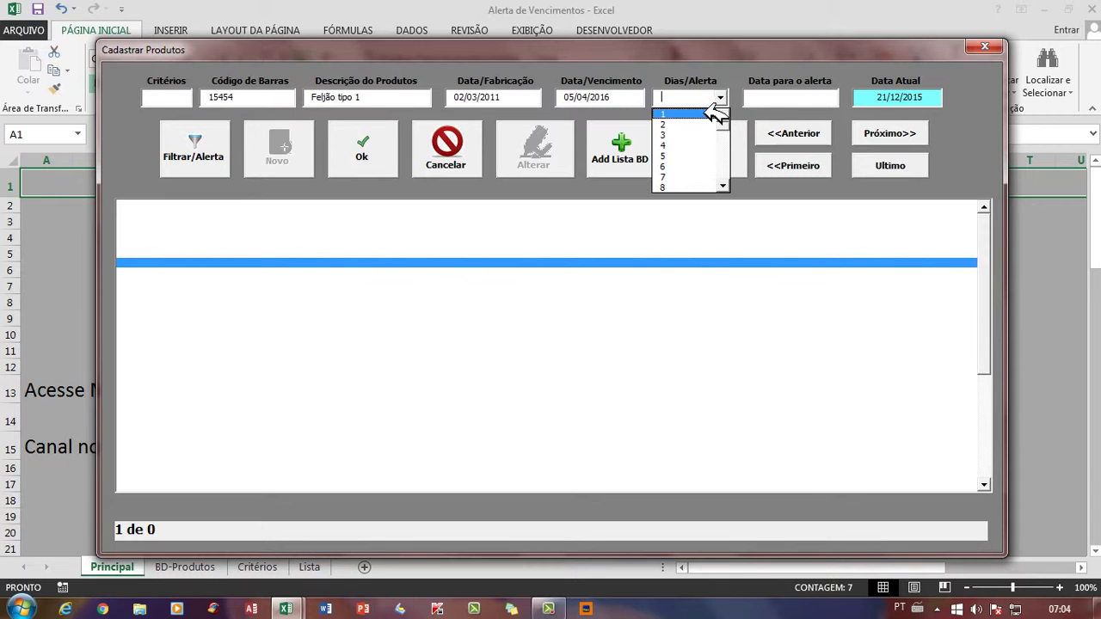
{"action": "left_click", "coordinate": [709, 124]}
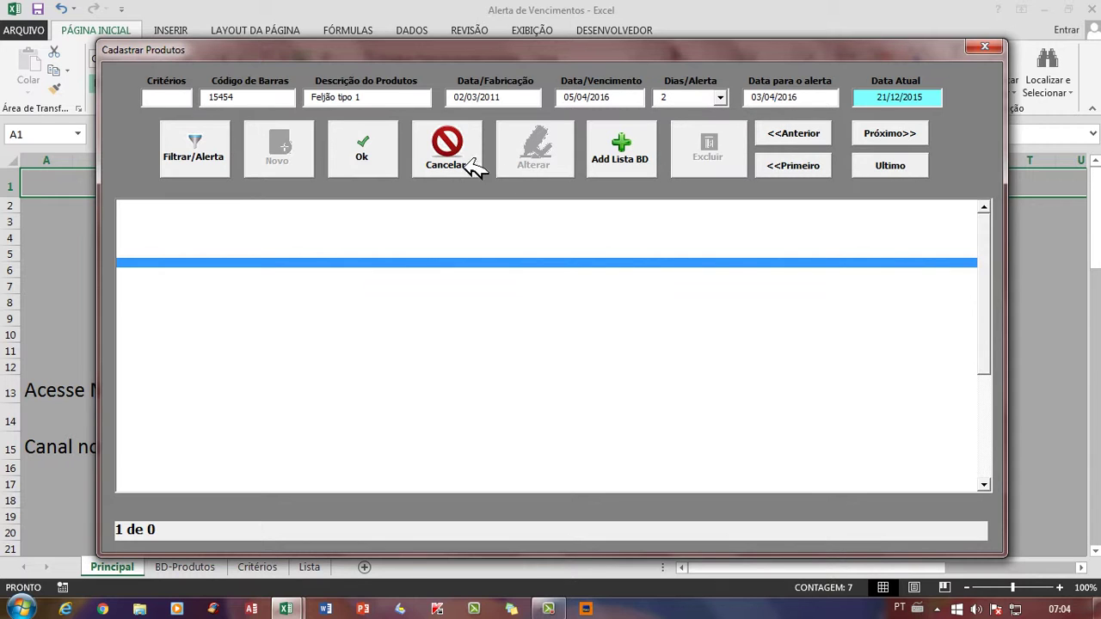
{"action": "left_click", "coordinate": [376, 155]}
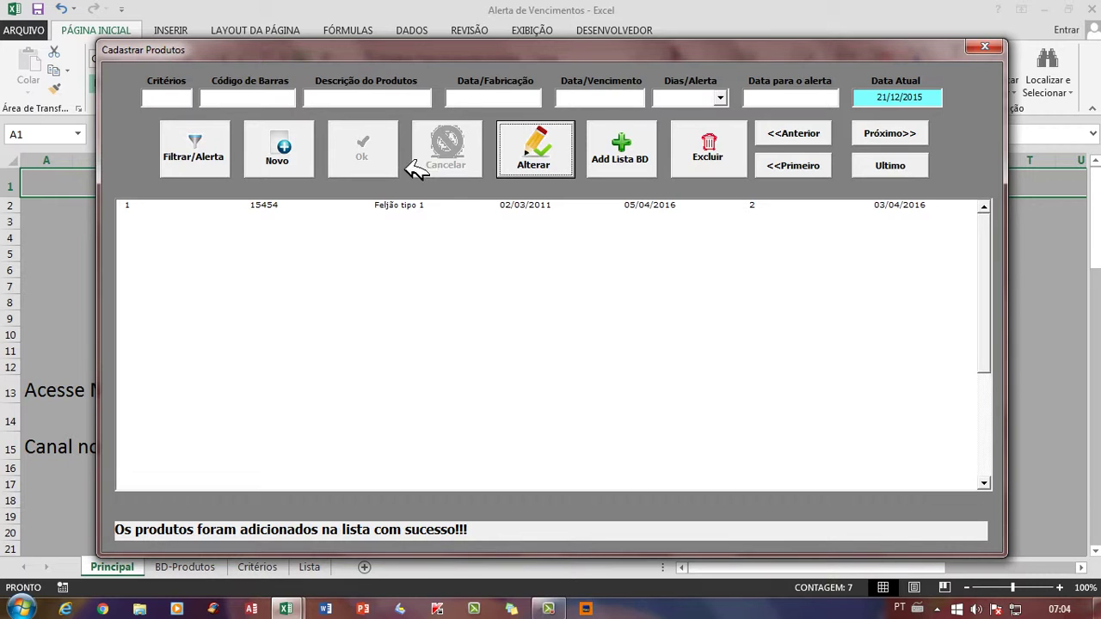
Start another new product with barcode 36254 and description Arroz Tipo 1.
{"action": "left_click", "coordinate": [297, 148]}
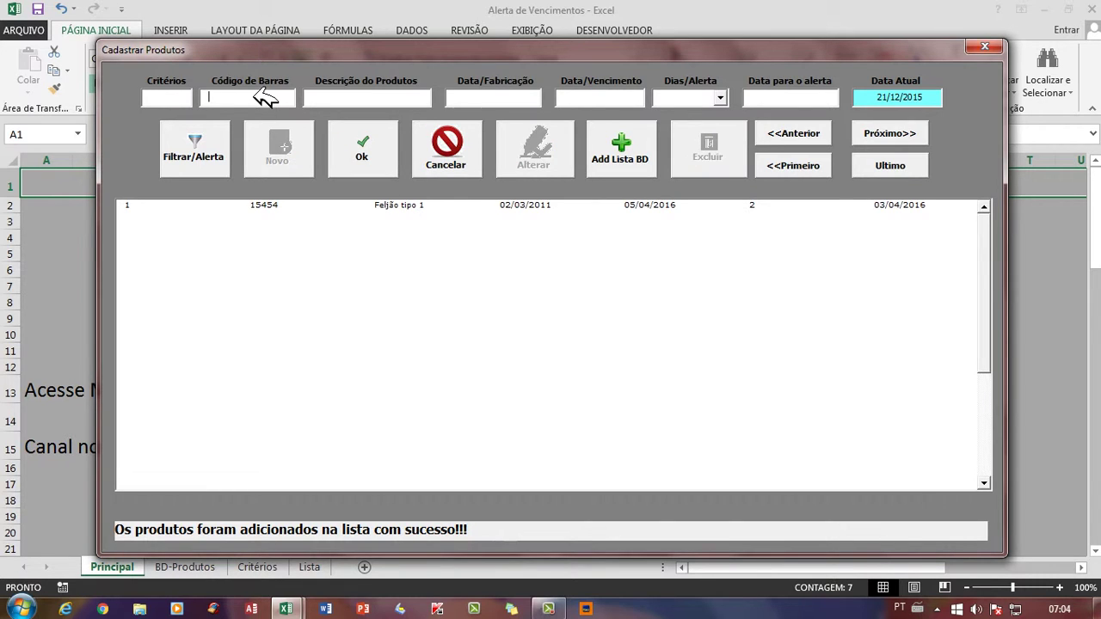
{"action": "type", "text": "Arroz Tipo 1"}
{"action": "left_click_drag", "start_coordinate": [256, 97], "coordinate": [205, 98]}
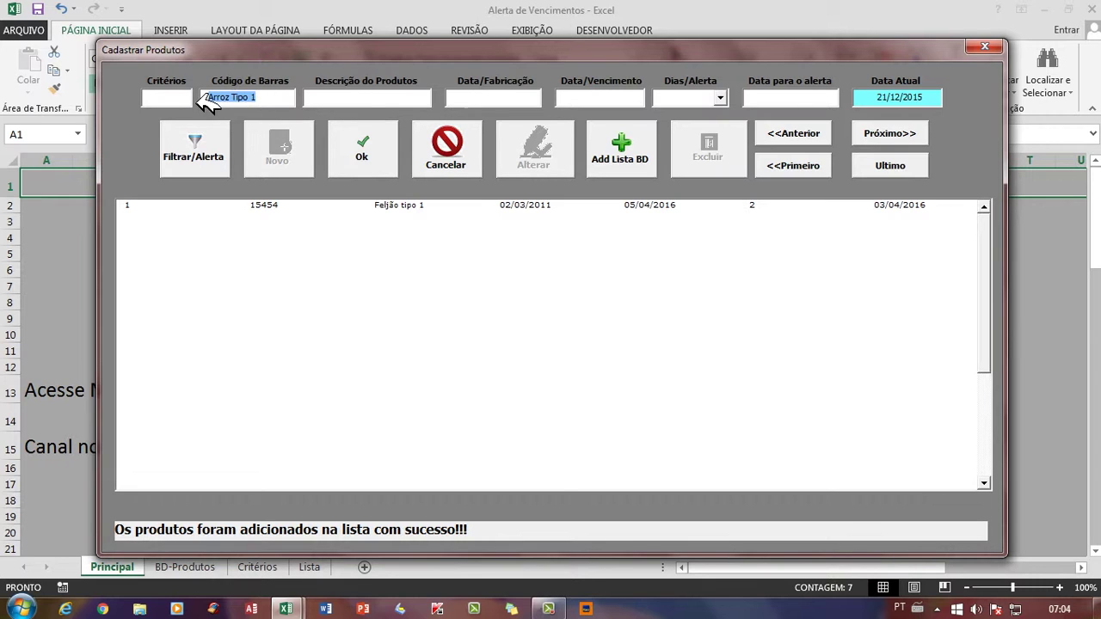
{"action": "key", "text": "ctrl+c"}
{"action": "left_click", "coordinate": [365, 97]}
{"action": "key", "text": "ctrl+v"}
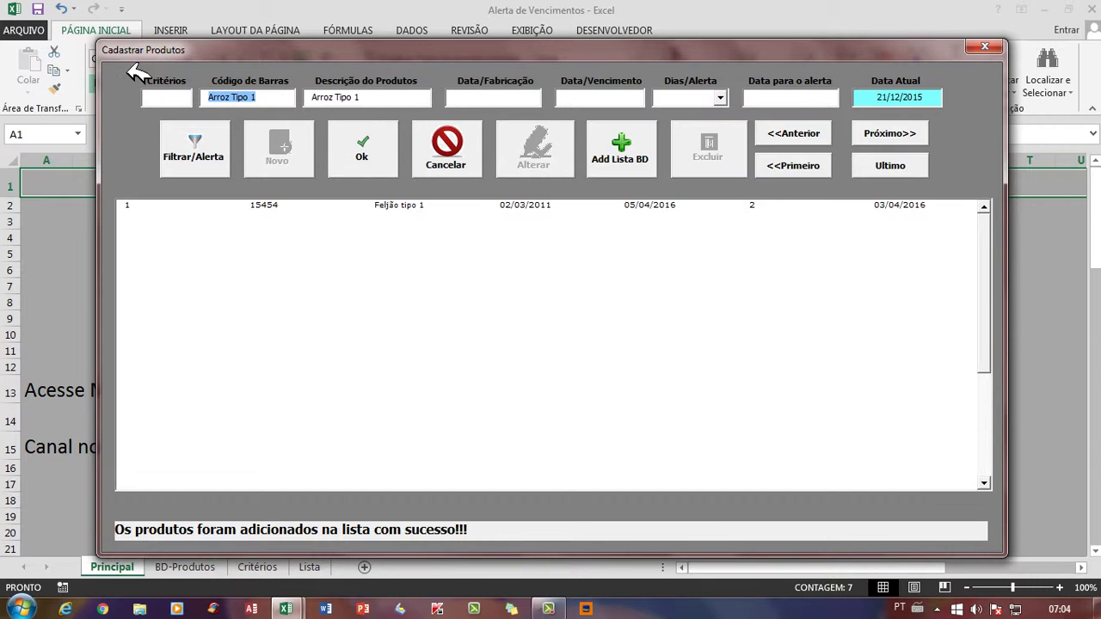
{"action": "type", "text": "36254"}
{"action": "key", "text": "Tab"}
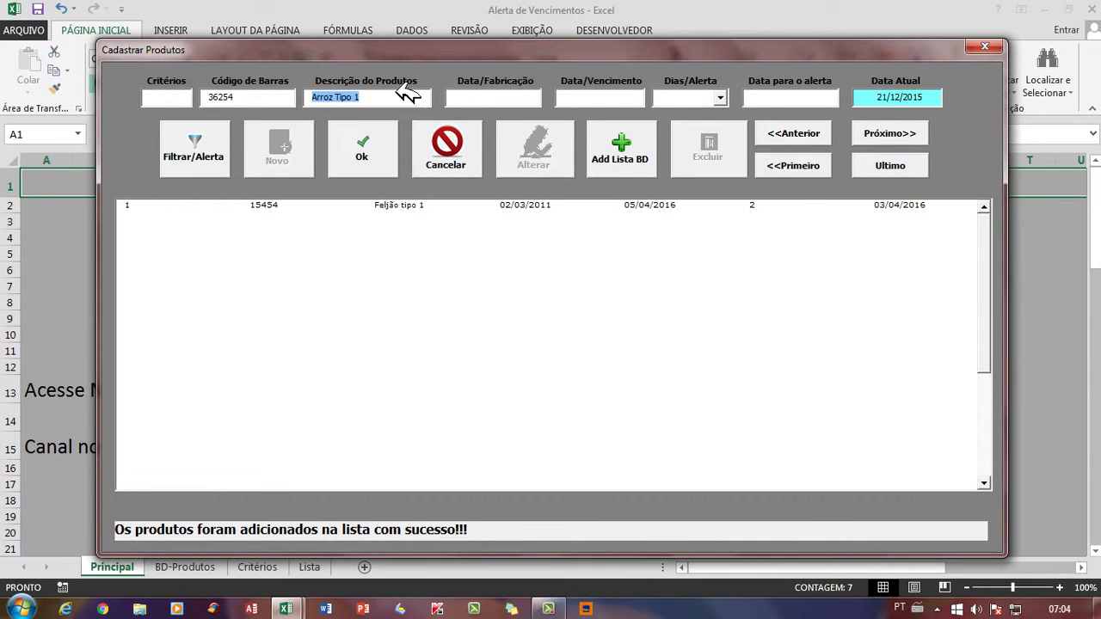
Enter 25/08/2010 as the rice product's Data/Fabricação and 25/09/2015 as its Data/Vencimento.
{"action": "left_click", "coordinate": [463, 97]}
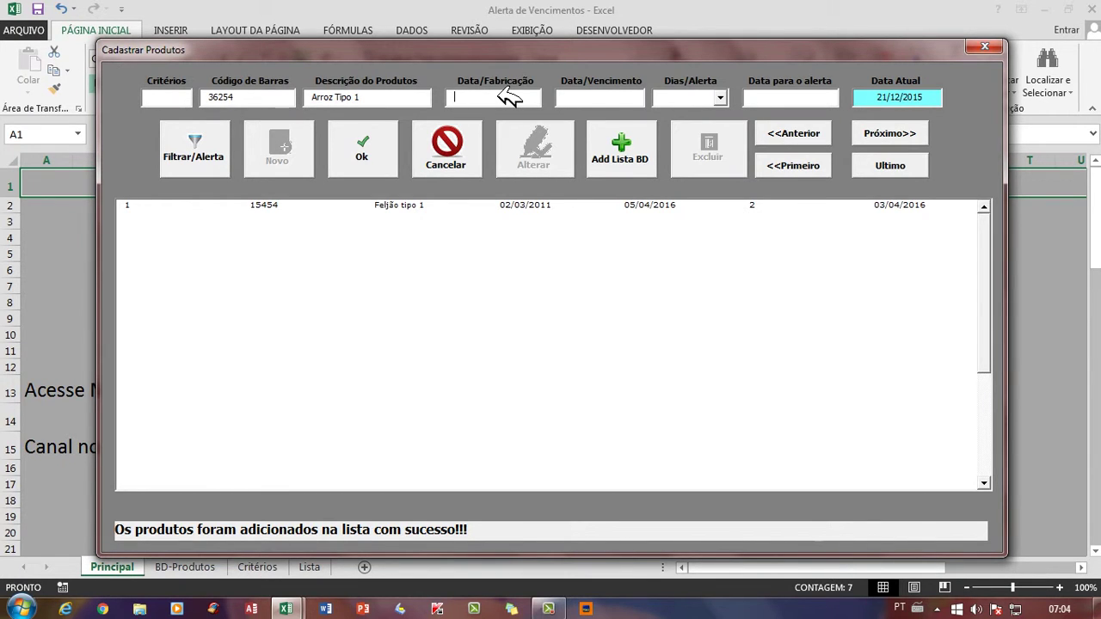
{"action": "type", "text": "25/1"}
{"action": "key", "text": "BackSpace"}
{"action": "type", "text": "08/201025/09/2015"}
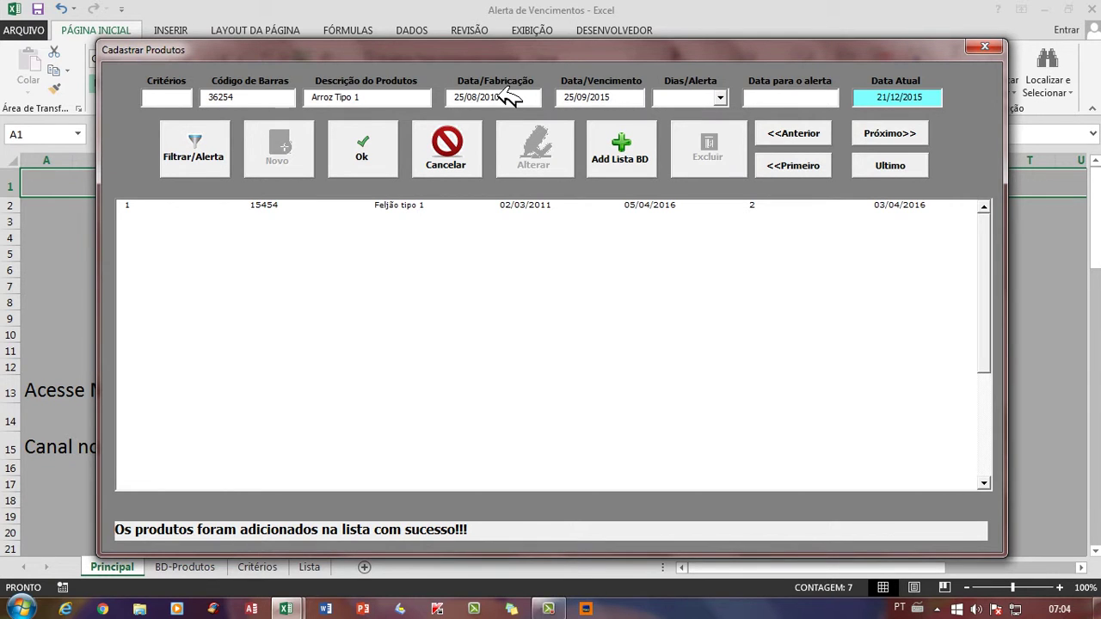
Set Dias/Alerta to 45 and save the Arroz Tipo 1 product to the list.
{"action": "left_click", "coordinate": [720, 98]}
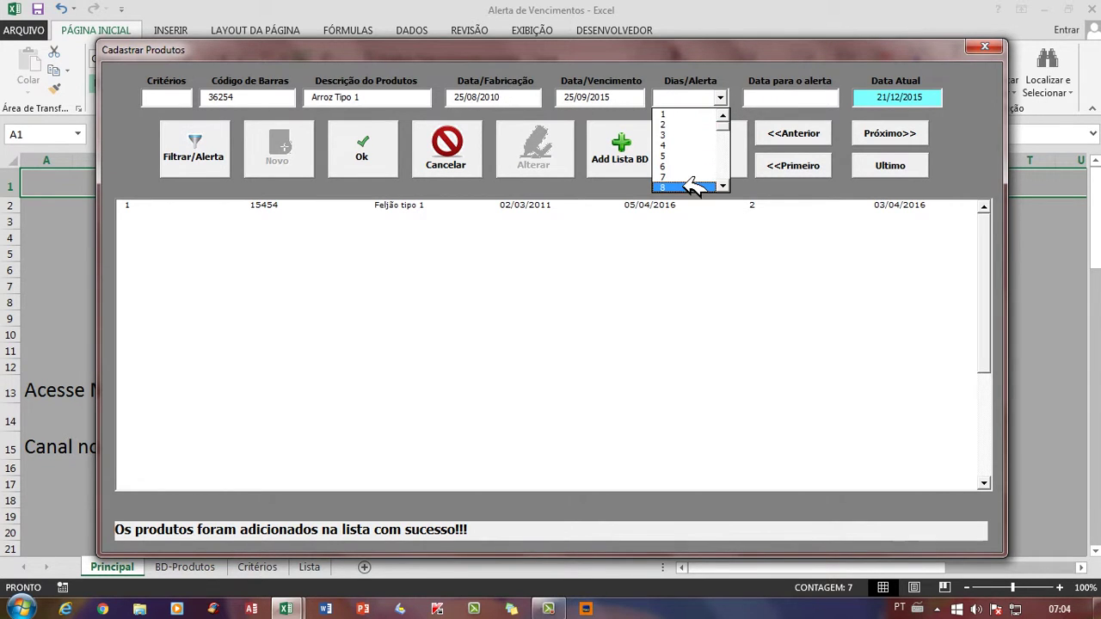
{"action": "left_click_drag", "start_coordinate": [693, 187], "coordinate": [701, 177]}
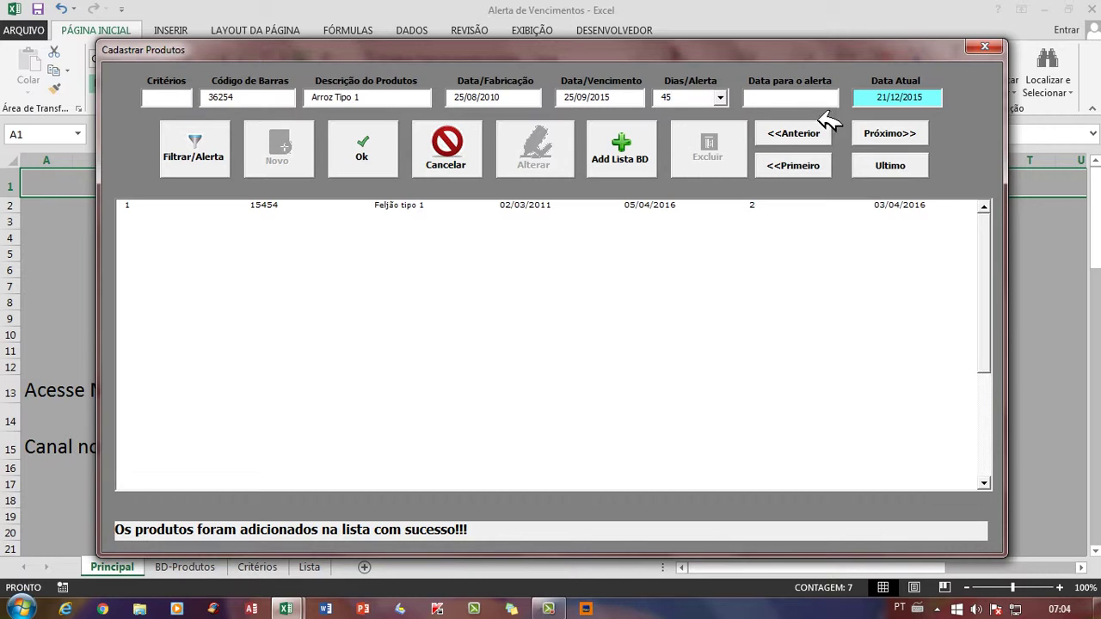
{"action": "left_click", "coordinate": [363, 154]}
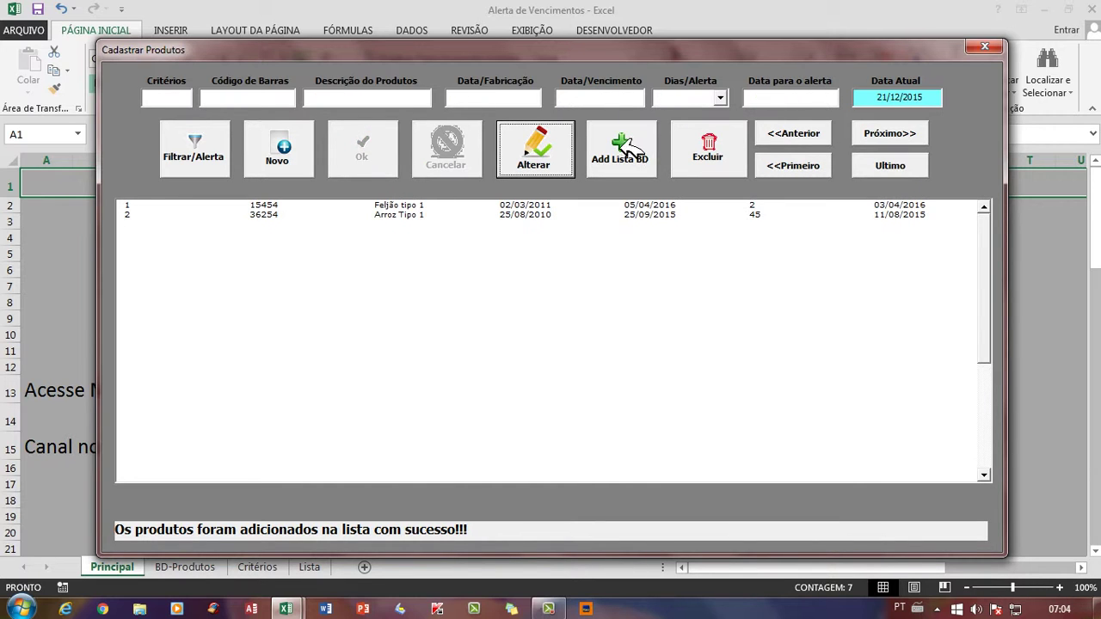
Add the list of both products to the BD-Produtos database and close the Cadastrar Produtos form.
{"action": "left_click", "coordinate": [561, 214]}
{"action": "left_click", "coordinate": [560, 204]}
{"action": "left_click", "coordinate": [564, 214]}
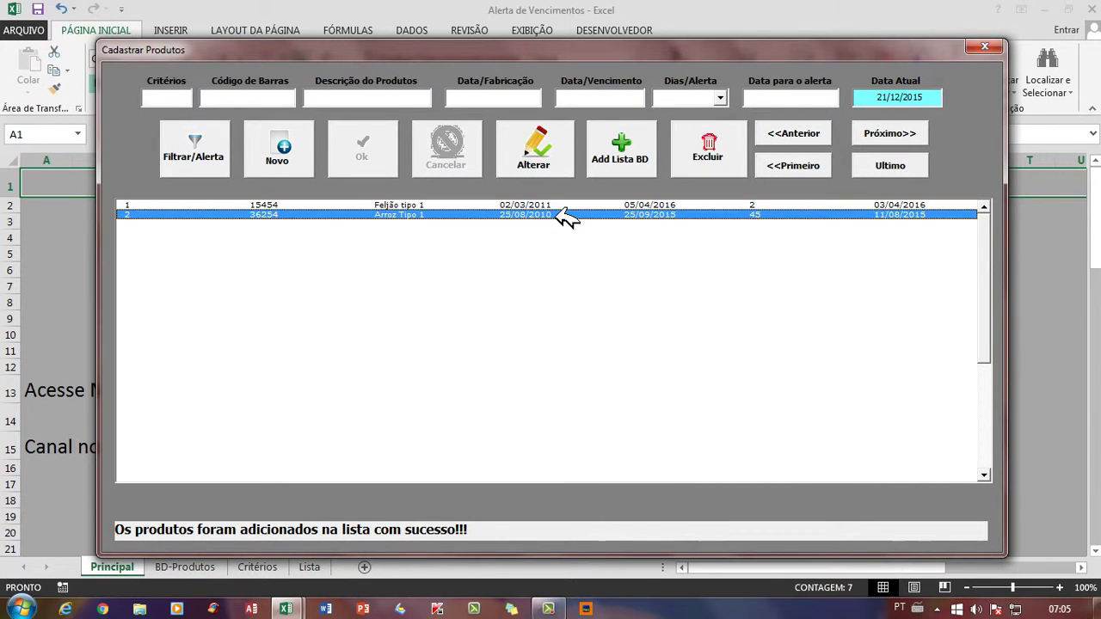
{"action": "left_click", "coordinate": [641, 152]}
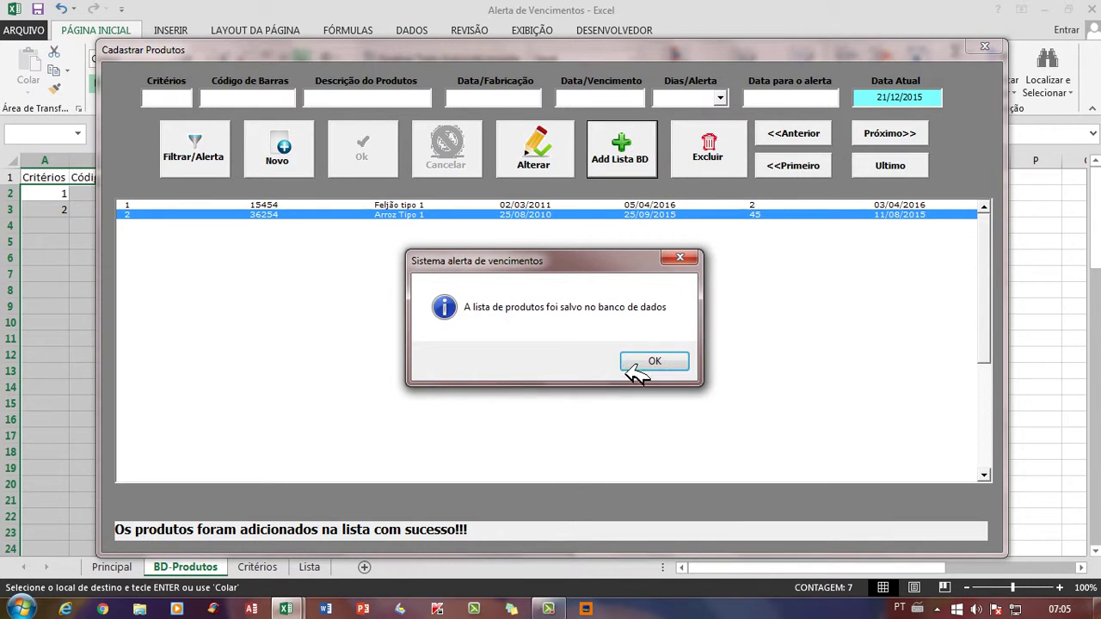
{"action": "left_click", "coordinate": [658, 363]}
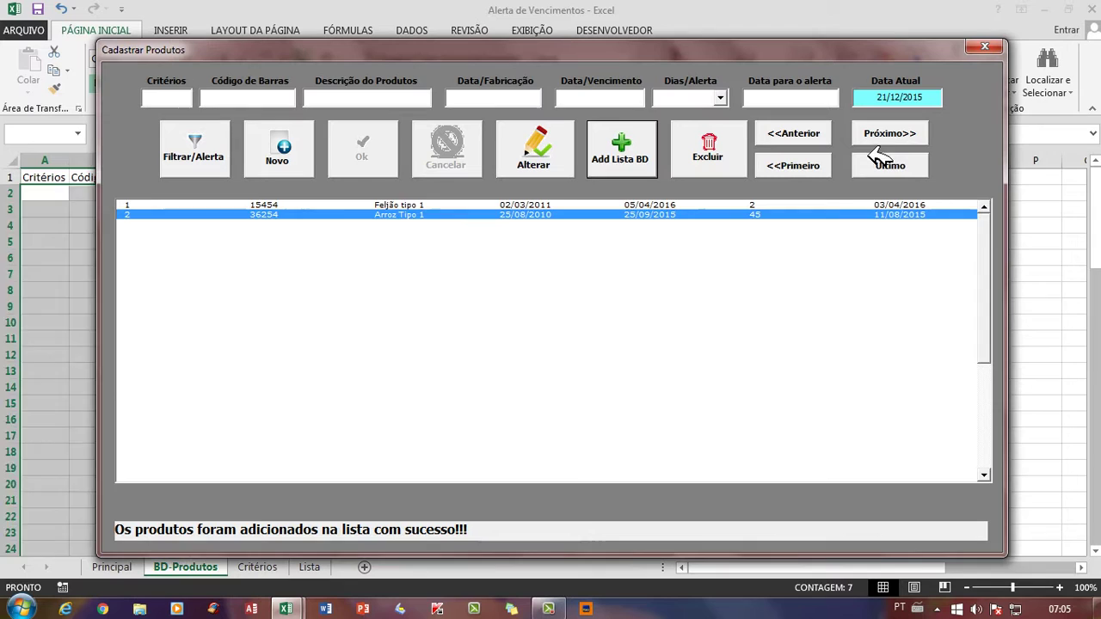
{"action": "left_click", "coordinate": [988, 43]}
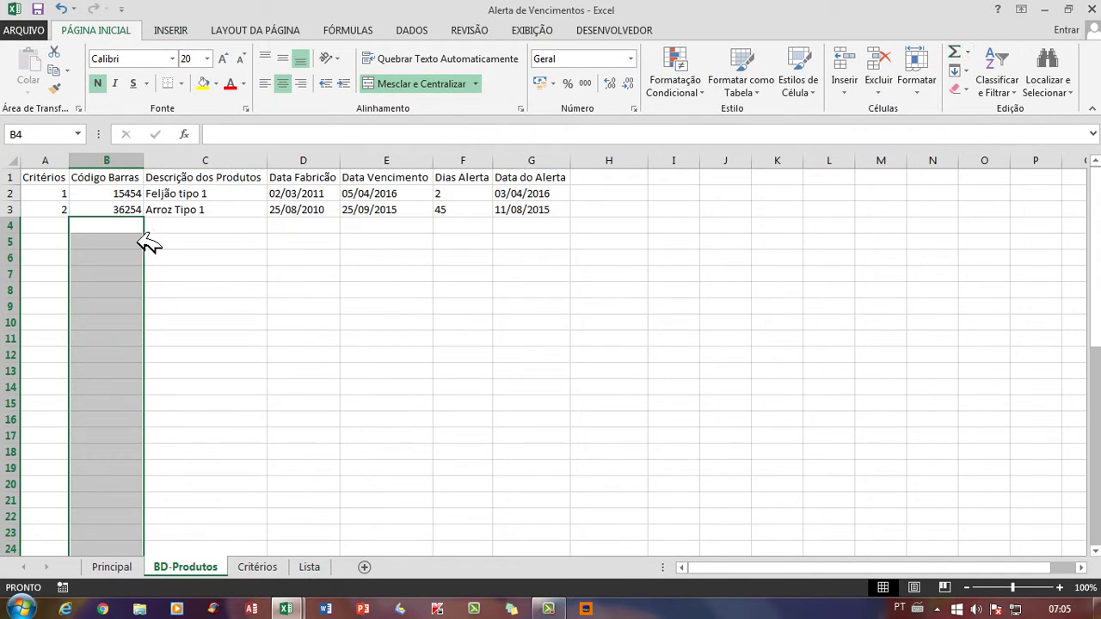
Check how the dates and alert days of both products were stored on the BD-Produtos sheet.
{"action": "left_click", "coordinate": [258, 210]}
{"action": "left_click", "coordinate": [368, 199]}
{"action": "left_click", "coordinate": [486, 209]}
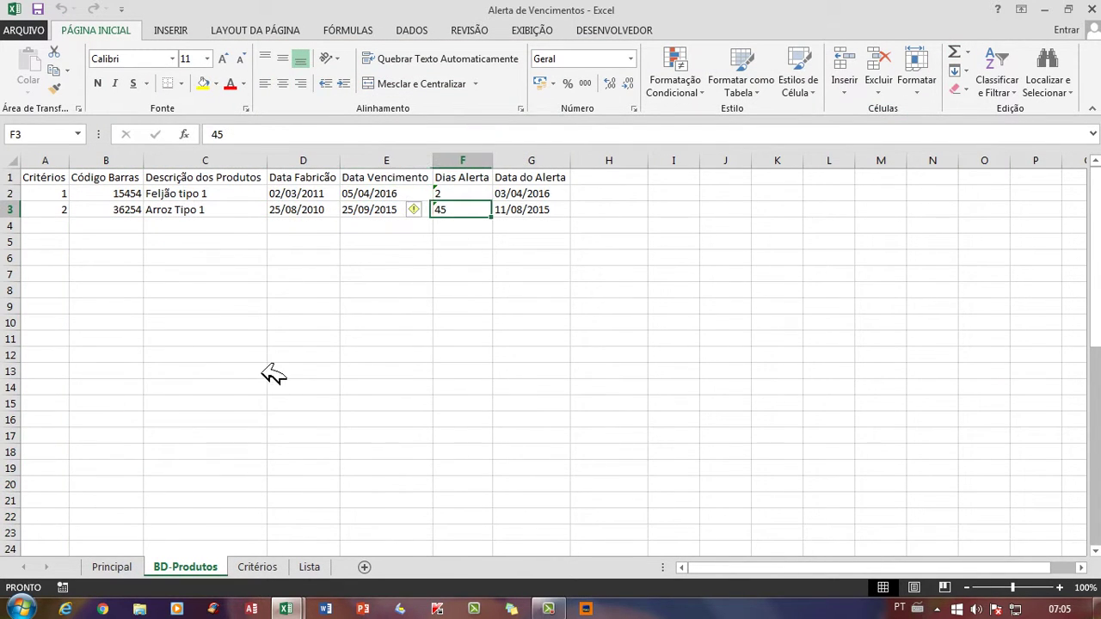
{"action": "left_click", "coordinate": [301, 196]}
{"action": "left_click", "coordinate": [318, 211]}
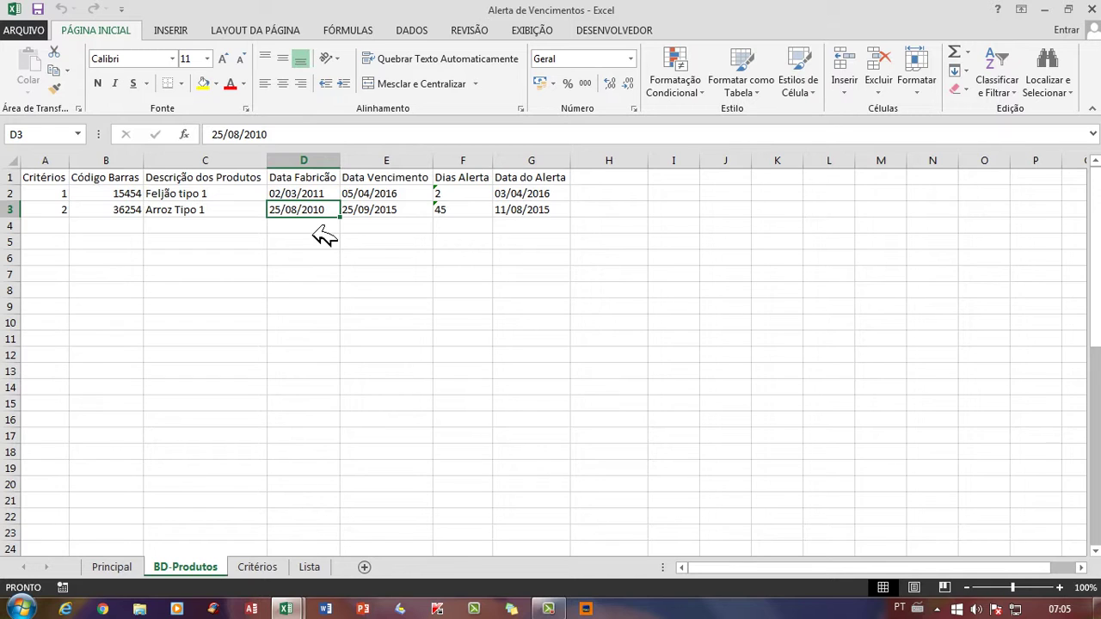
{"action": "left_click", "coordinate": [413, 195]}
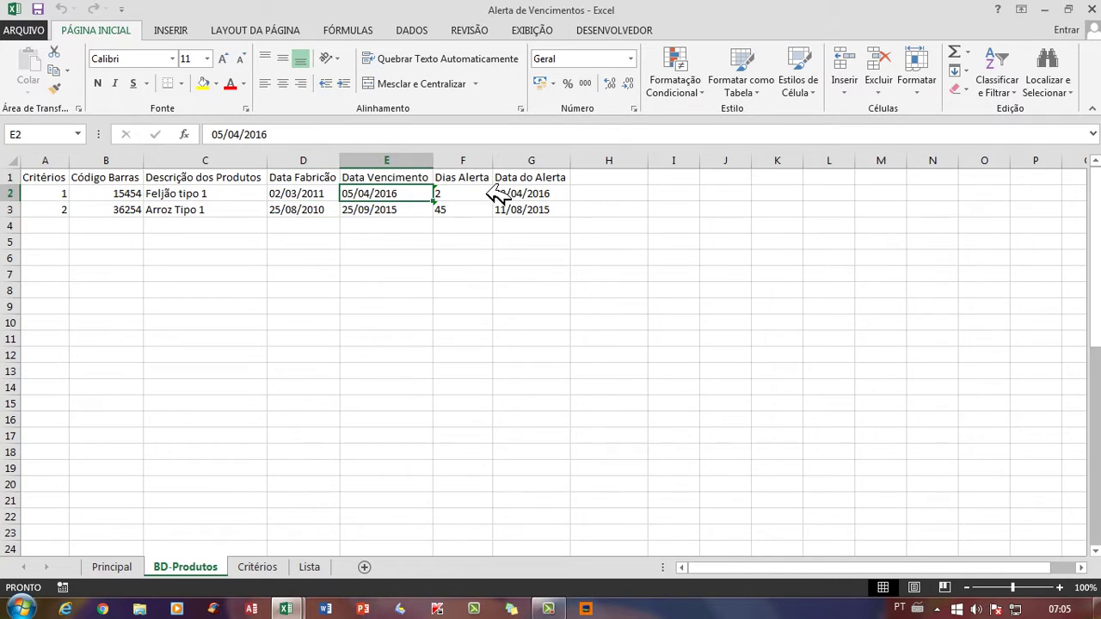
{"action": "left_click", "coordinate": [516, 194]}
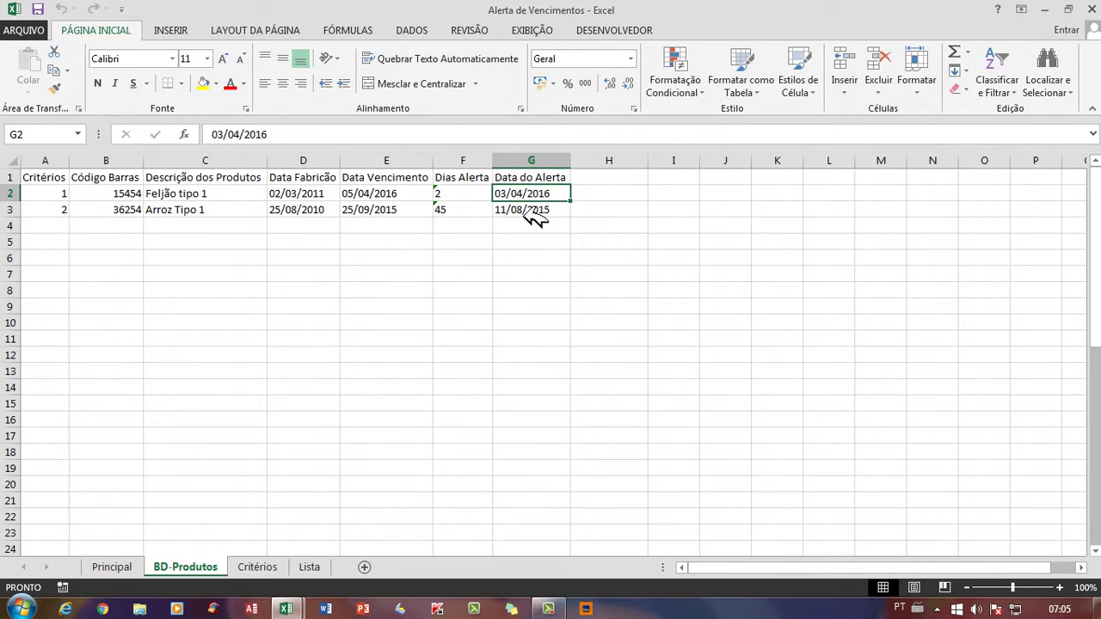
Compare each product's Data Vencimento with its Data do Alerta in rows 2 and 3 of BD-Produtos.
{"action": "left_click", "coordinate": [295, 191]}
{"action": "left_click", "coordinate": [396, 198]}
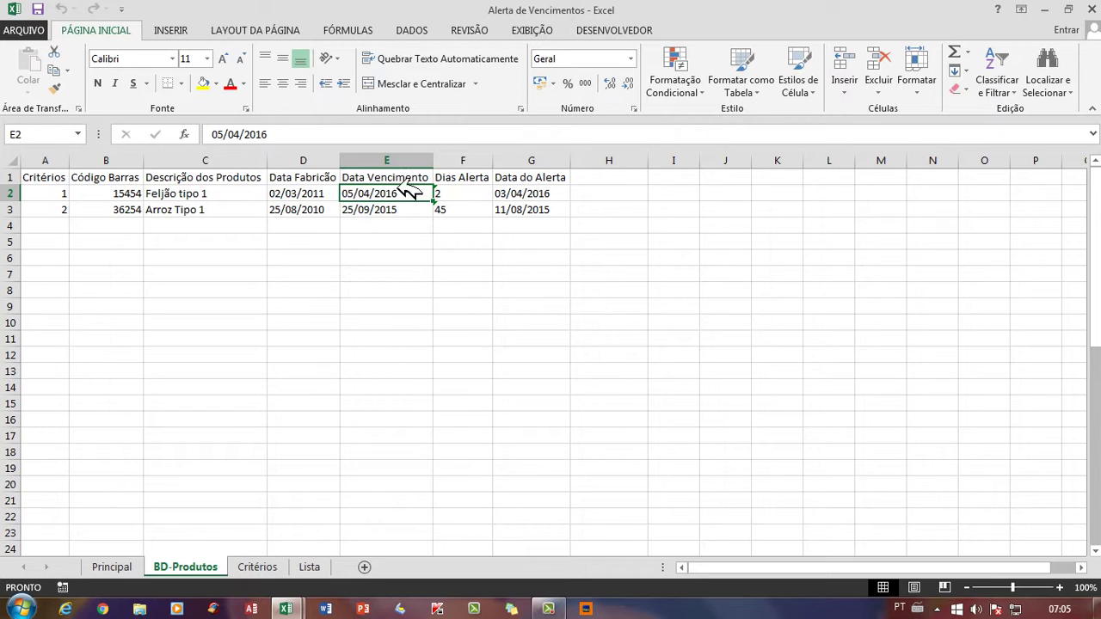
{"action": "left_click", "coordinate": [550, 198]}
{"action": "left_click", "coordinate": [529, 211]}
{"action": "left_click", "coordinate": [521, 192]}
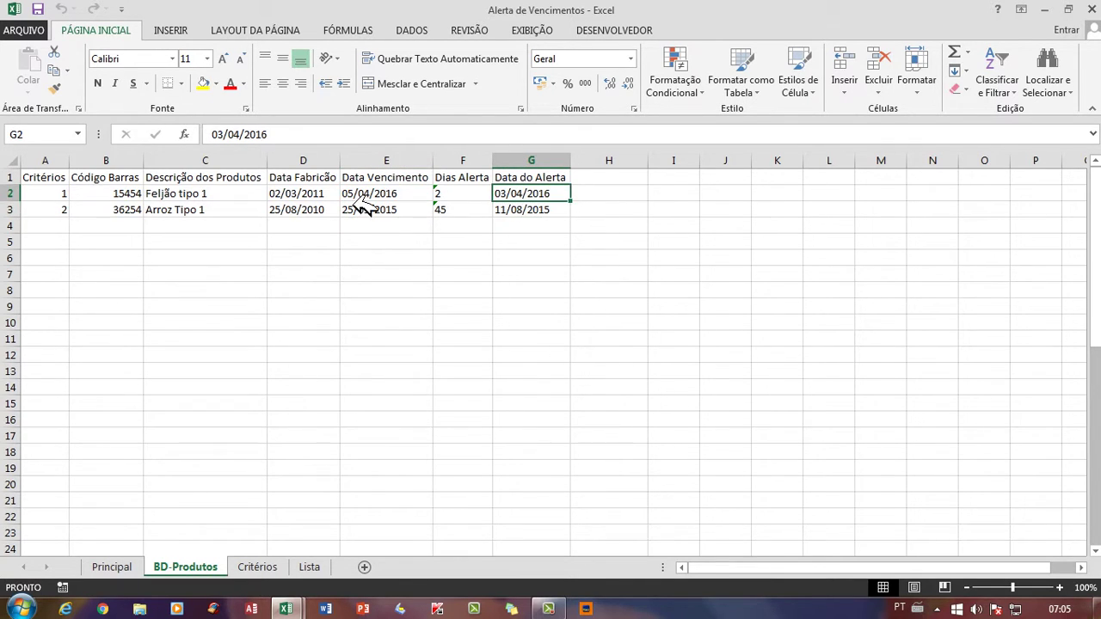
{"action": "left_click", "coordinate": [370, 209]}
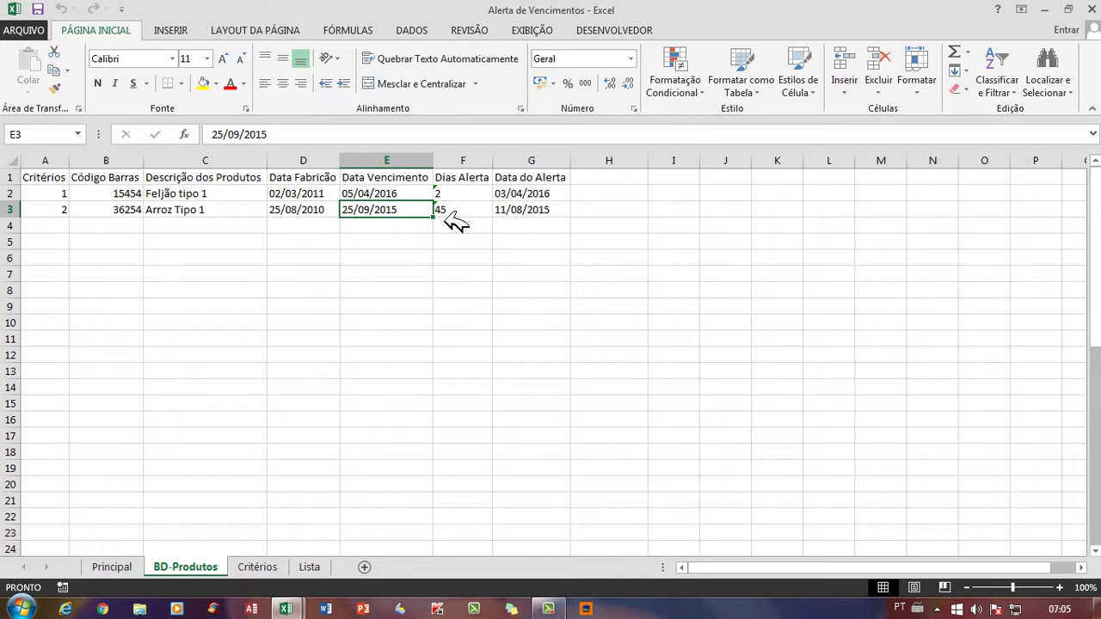
{"action": "left_click", "coordinate": [545, 209]}
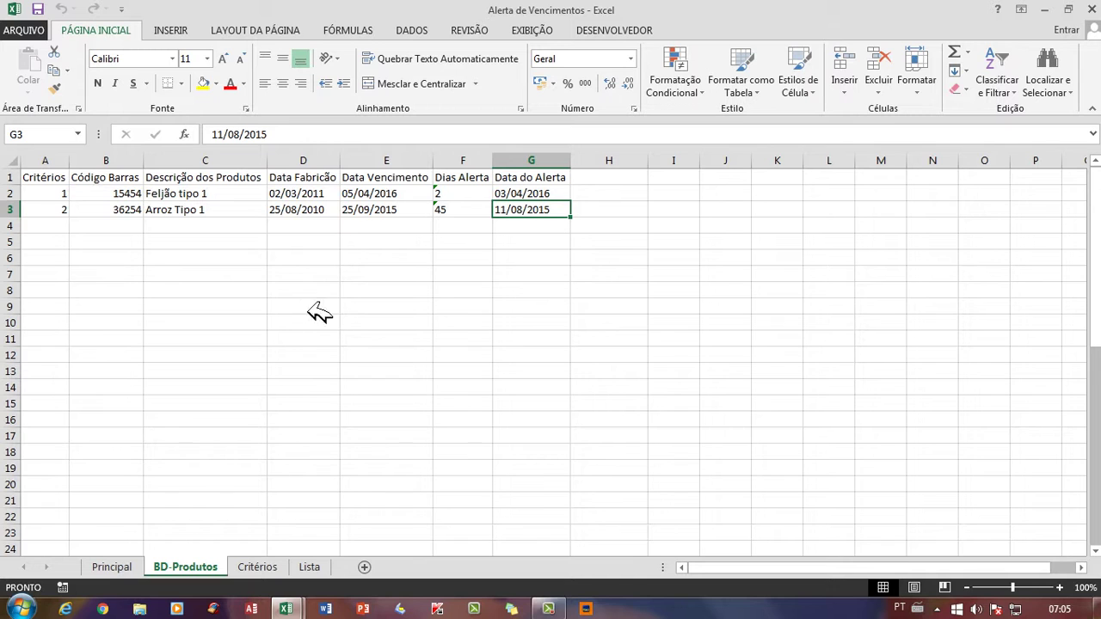
{"action": "left_click", "coordinate": [129, 255]}
{"action": "left_click", "coordinate": [62, 226]}
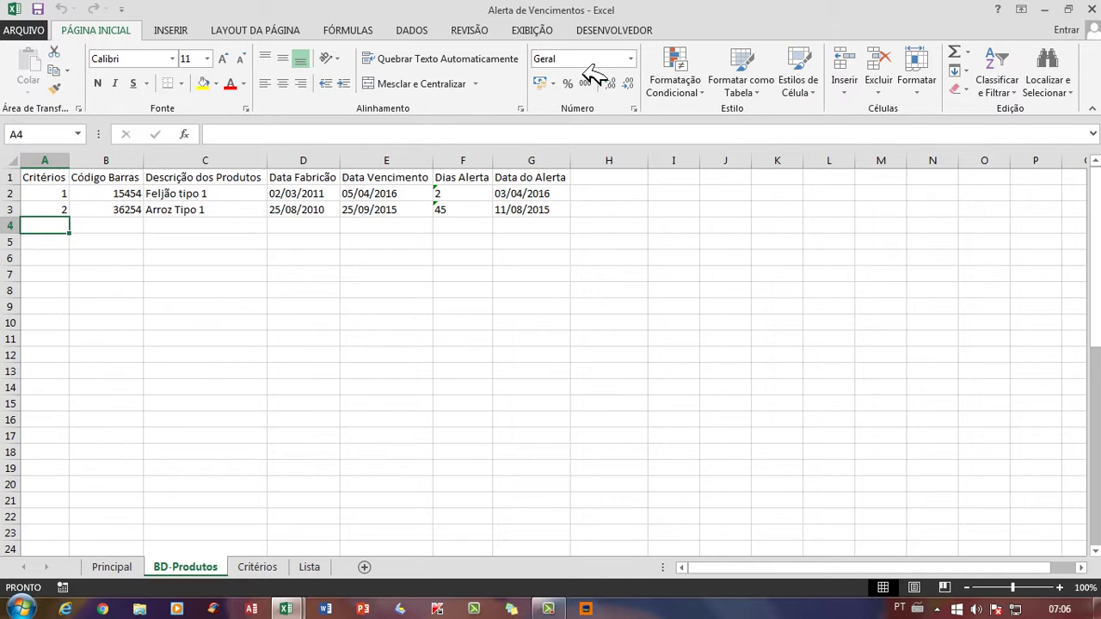
Run the Cadastrar Produtos form and start a new product with barcode 251441 and description Leite.
{"action": "left_click", "coordinate": [632, 30]}
{"action": "left_click", "coordinate": [19, 75]}
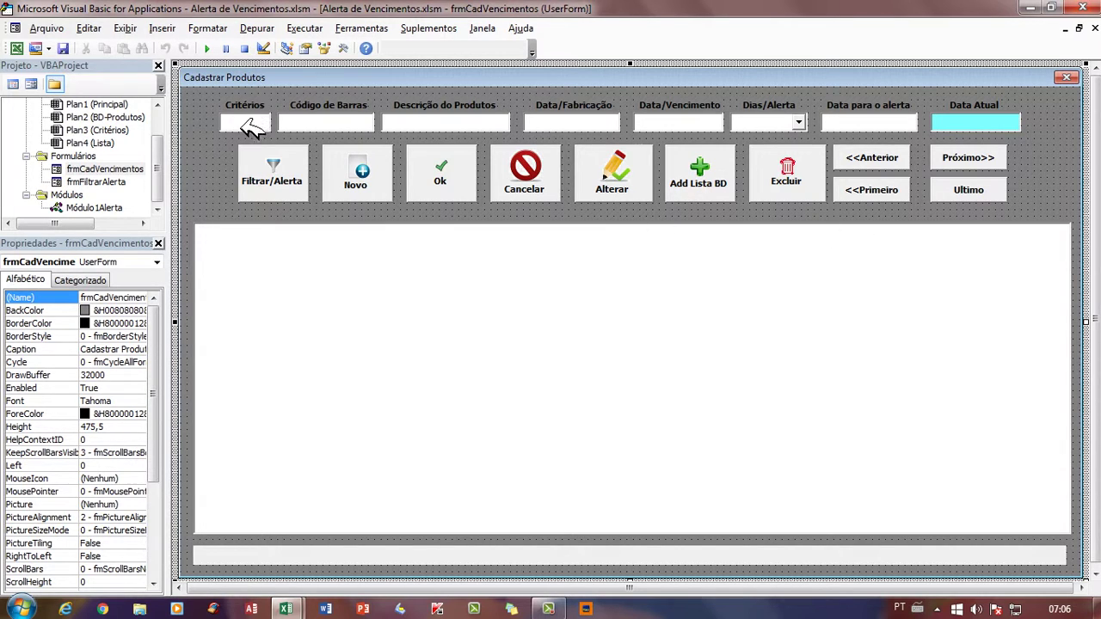
{"action": "left_click", "coordinate": [210, 49]}
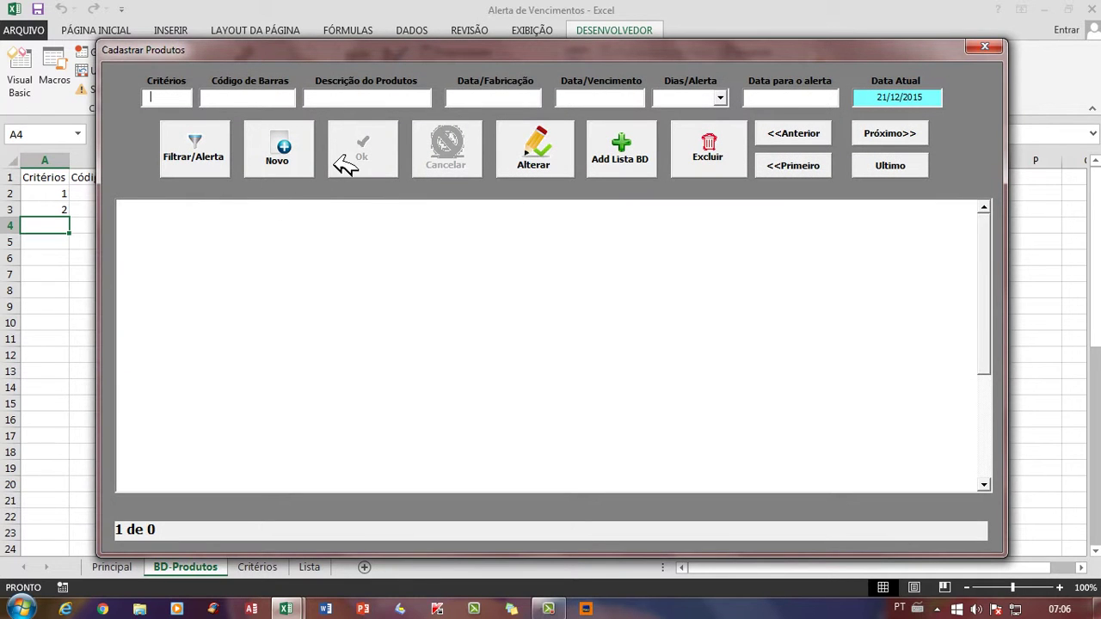
{"action": "left_click", "coordinate": [287, 149]}
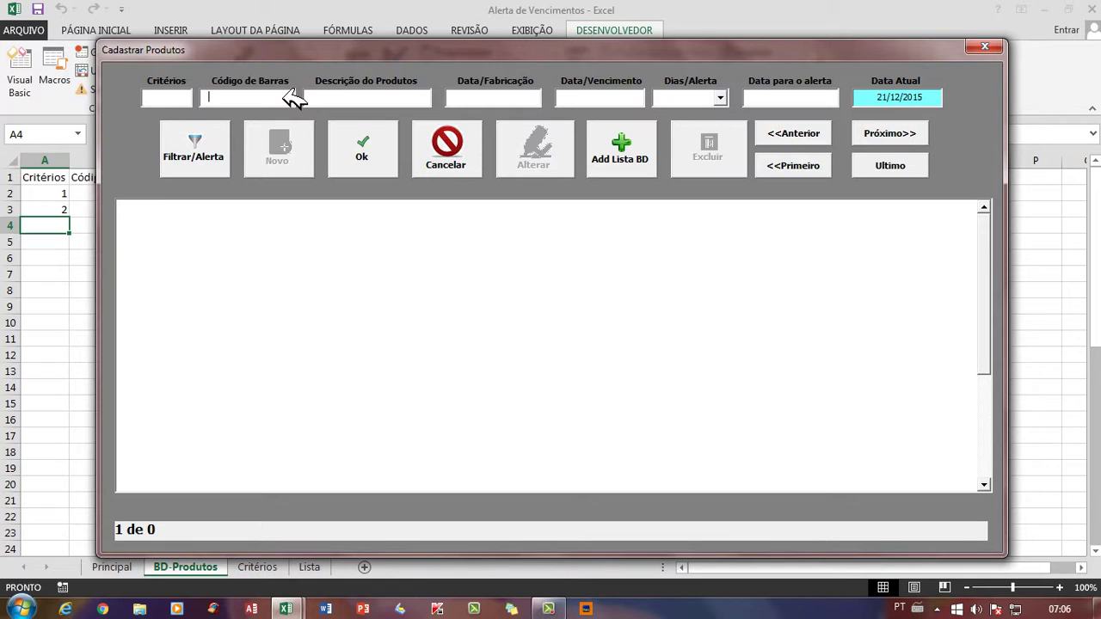
{"action": "type", "text": "L"}
{"action": "key", "text": "BackSpace"}
{"action": "key", "text": "BackSpace"}
{"action": "key", "text": "BackSpace"}
{"action": "key", "text": "BackSpace"}
{"action": "type", "text": "251441"}
{"action": "type", "text": "Leite"}
Set Leite's Data/Fabricação to 18/09/2010 and its Data/Vencimento to 20/12/2015.
{"action": "key", "text": "Tab"}
{"action": "type", "text": "18/09/201"}
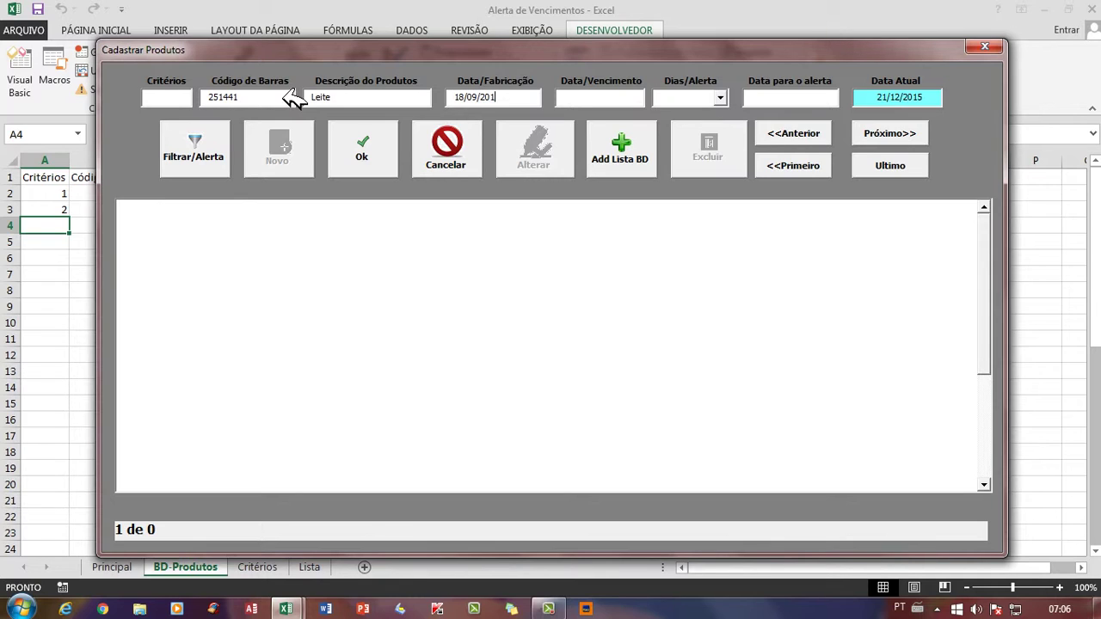
{"action": "type", "text": "0"}
{"action": "key", "text": "Tab"}
{"action": "type", "text": "20/12/2015"}
Set Dias/Alerta to 60, fill in the alert date and save Leite to the list.
{"action": "left_click", "coordinate": [721, 96]}
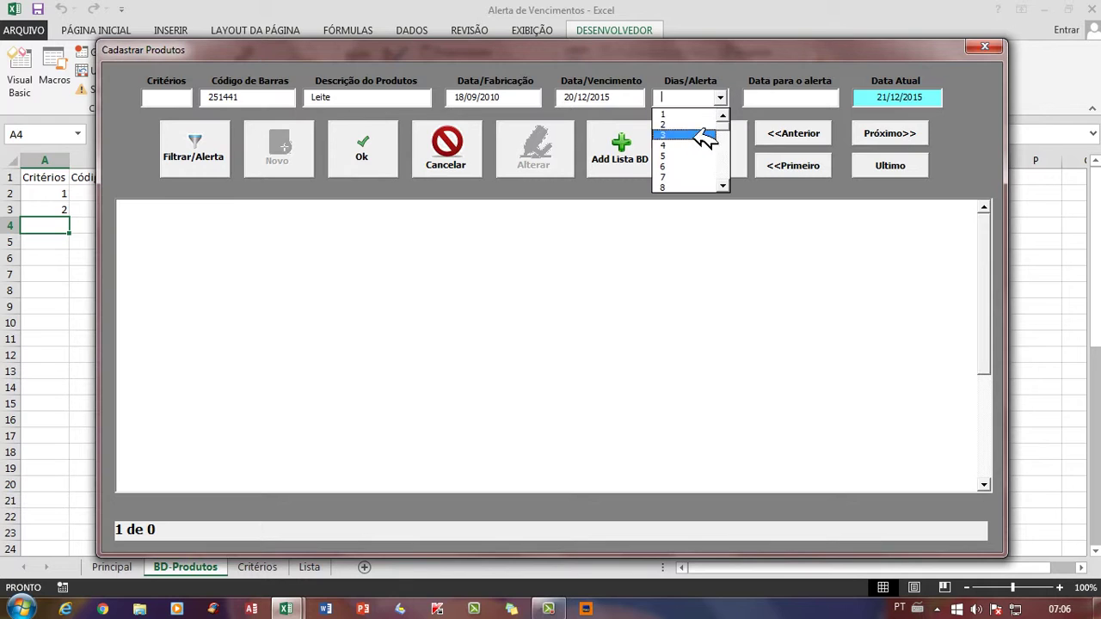
{"action": "left_click", "coordinate": [699, 169]}
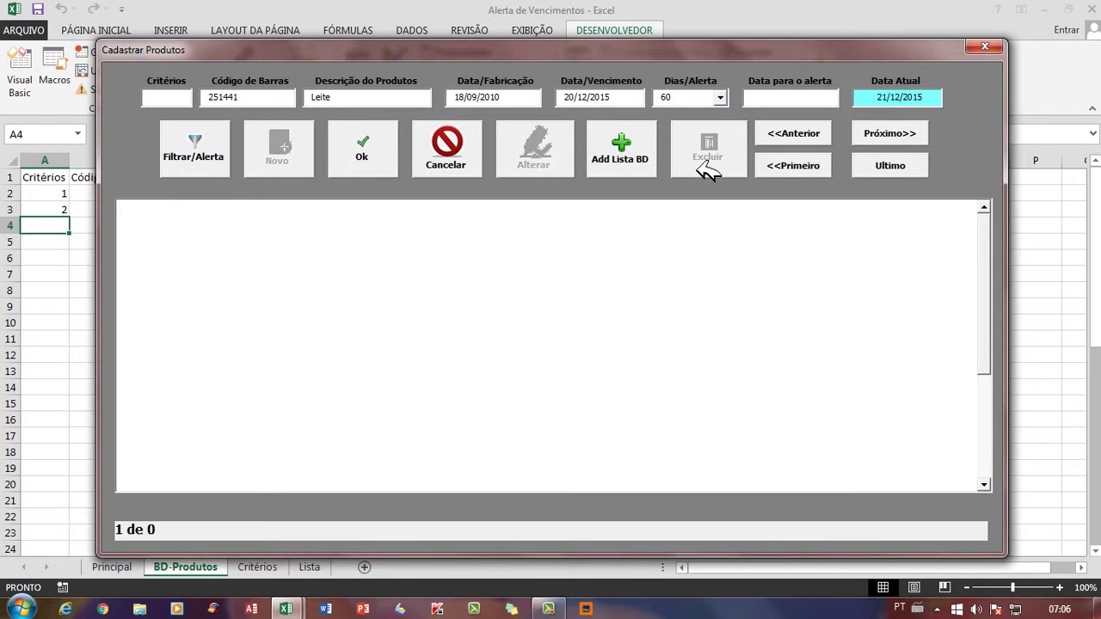
{"action": "left_click", "coordinate": [819, 98]}
{"action": "left_click", "coordinate": [377, 148]}
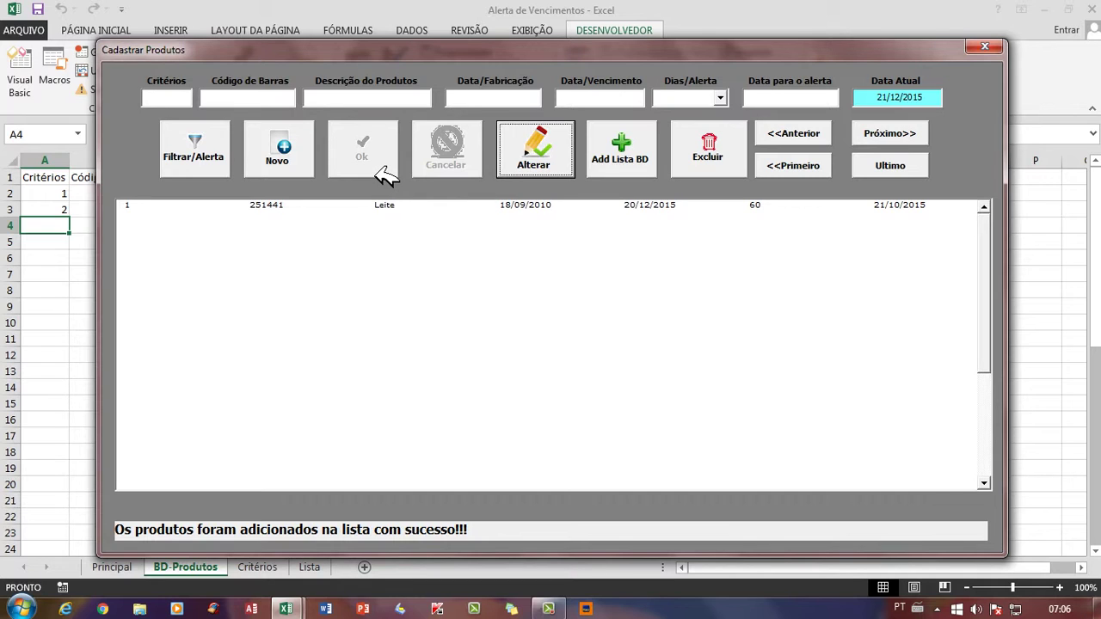
Add product Farinha de Trigo with barcode 36254, manufactured 16/03/2010, expiring 16/08/2015, with 90 alert days, and save it to the list.
{"action": "left_click", "coordinate": [282, 154]}
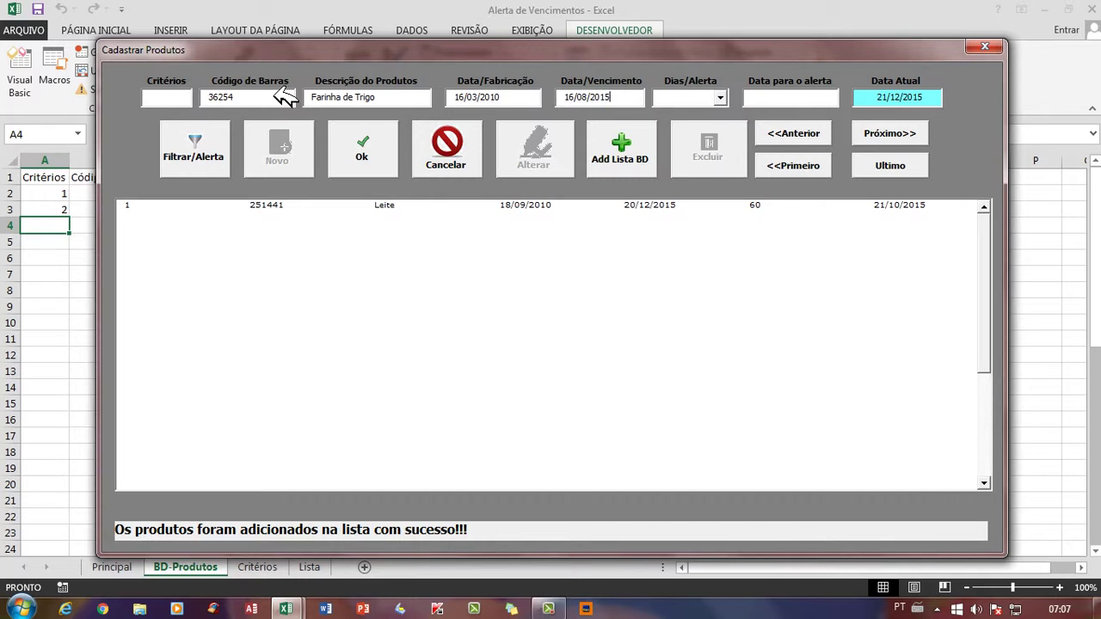
{"action": "left_click", "coordinate": [720, 97]}
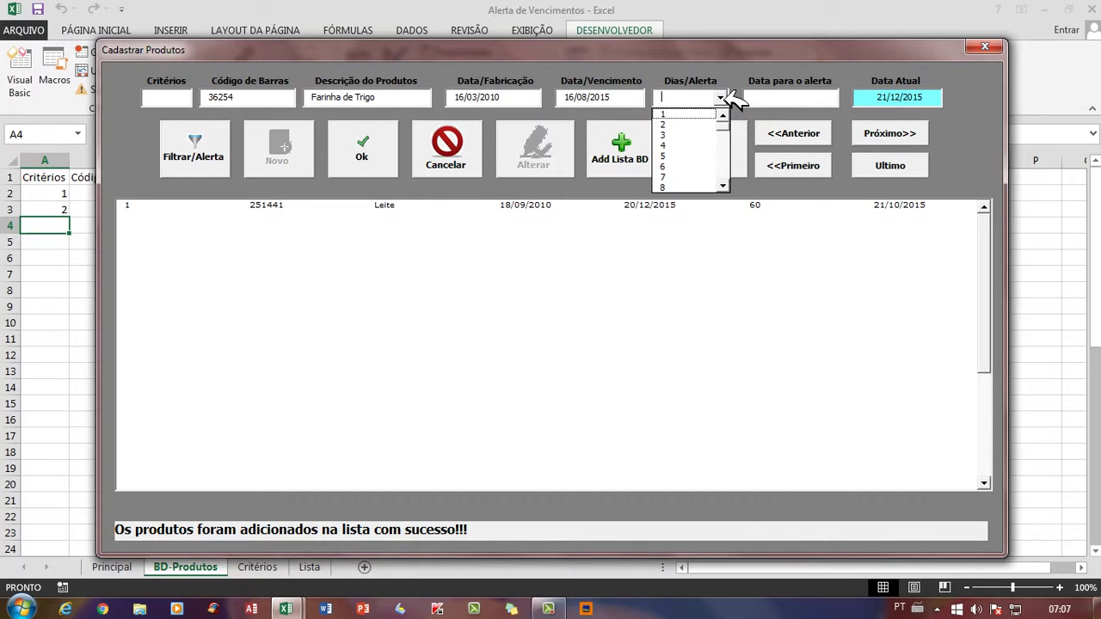
{"action": "type", "text": "90"}
{"action": "left_click", "coordinate": [771, 97]}
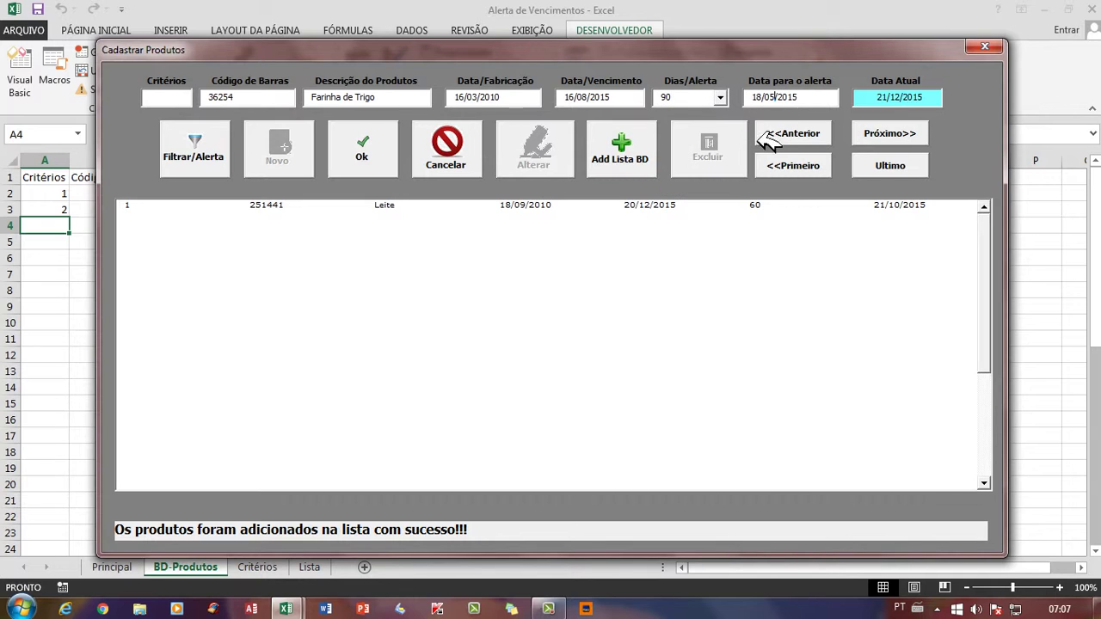
{"action": "left_click", "coordinate": [364, 154]}
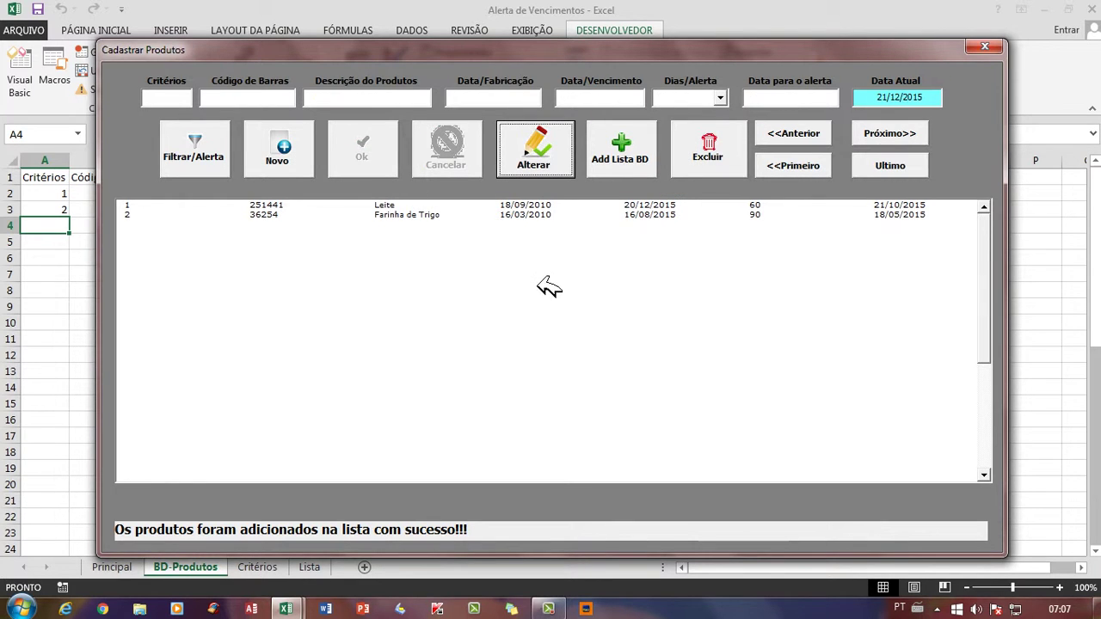
Browse back and forth between the first and last records of the product list.
{"action": "left_click", "coordinate": [903, 176]}
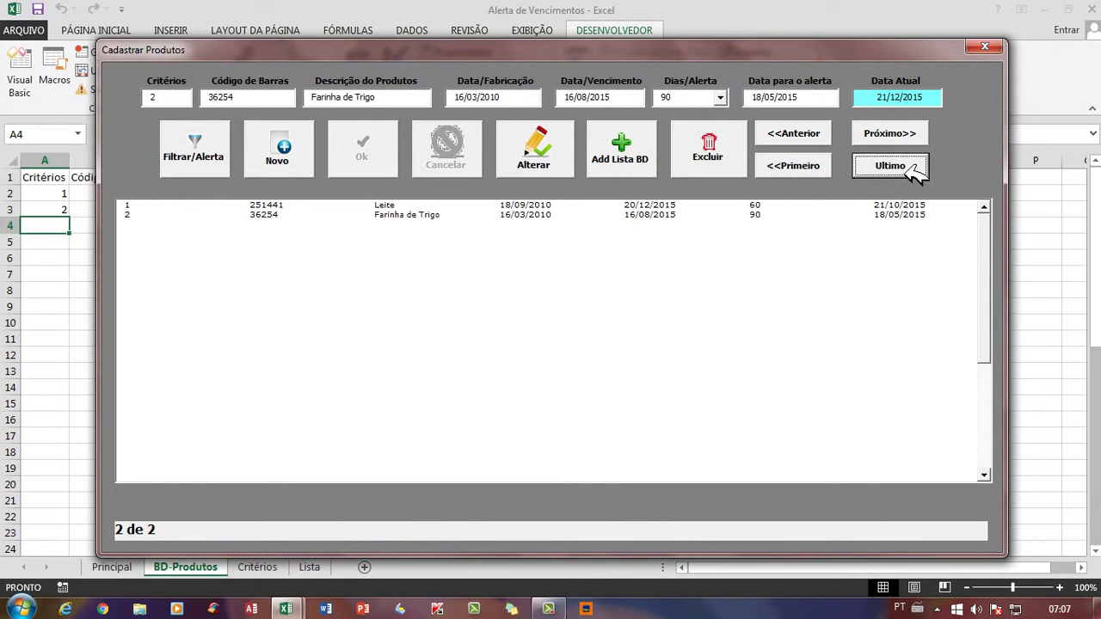
{"action": "left_click", "coordinate": [828, 130]}
{"action": "left_click", "coordinate": [895, 165]}
{"action": "left_click", "coordinate": [816, 136]}
{"action": "left_click", "coordinate": [820, 165]}
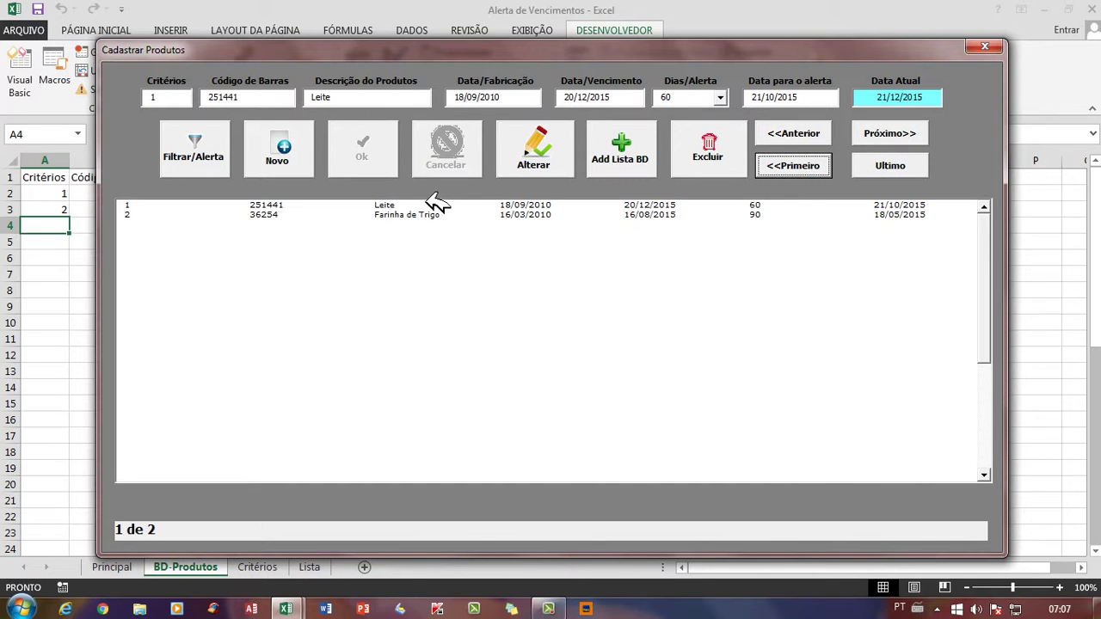
Change the last product's description to Farinha de Trigo 2 and save the alteration.
{"action": "left_click", "coordinate": [886, 165]}
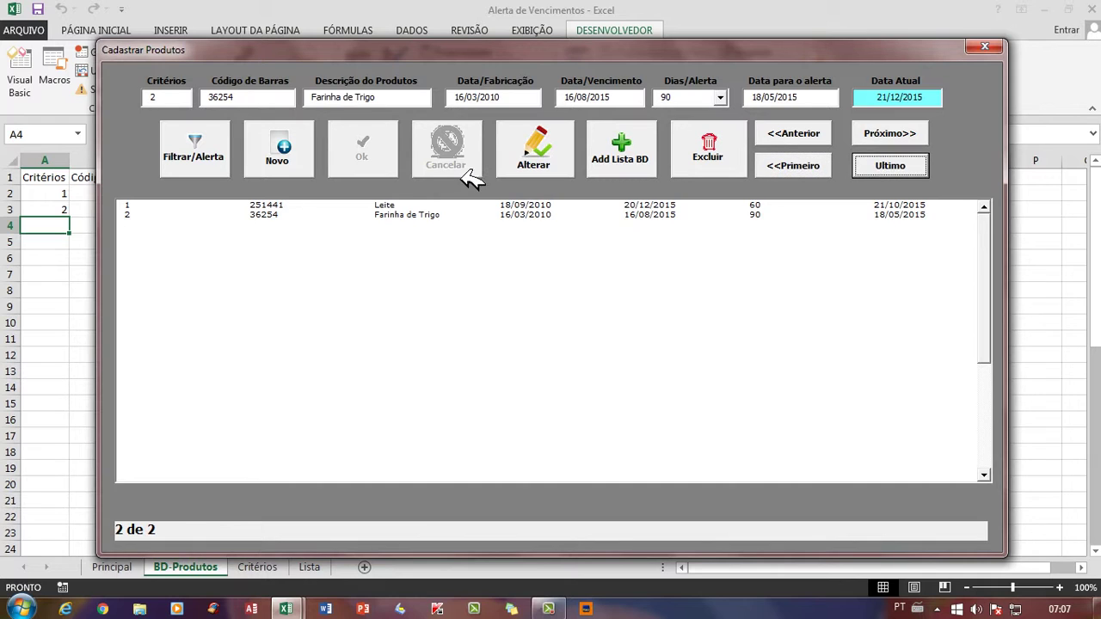
{"action": "left_click", "coordinate": [535, 152]}
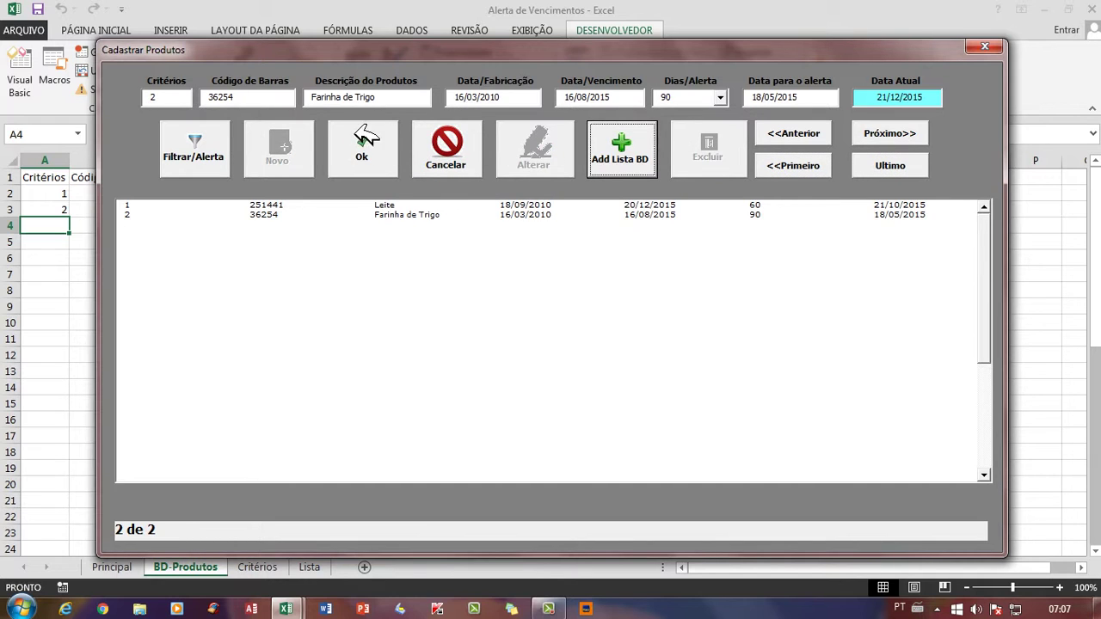
{"action": "left_click", "coordinate": [406, 100]}
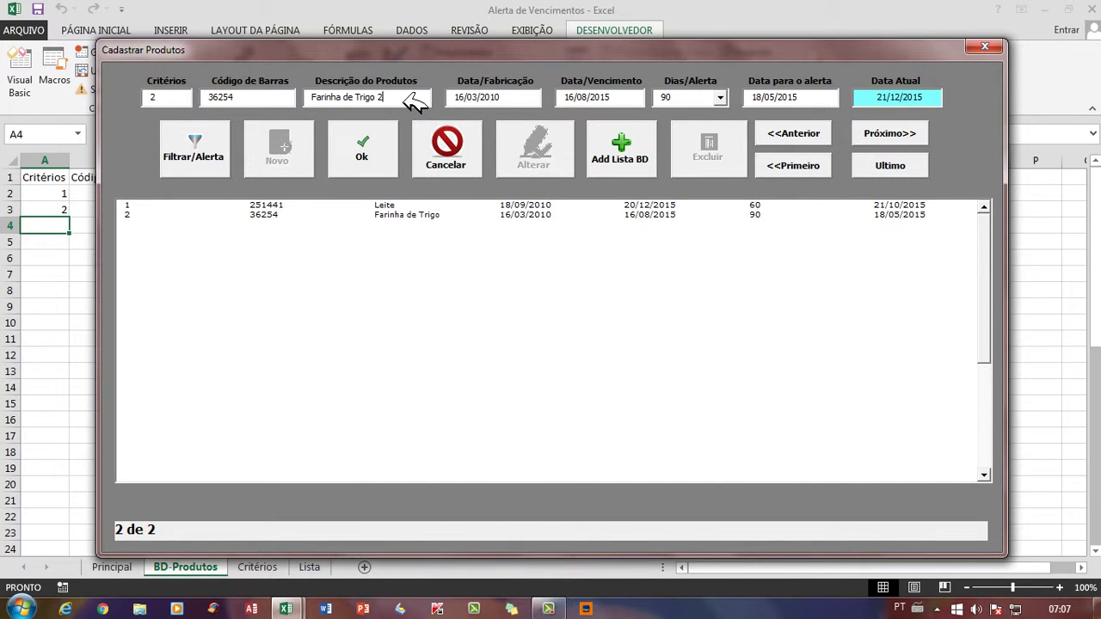
{"action": "left_click", "coordinate": [375, 157]}
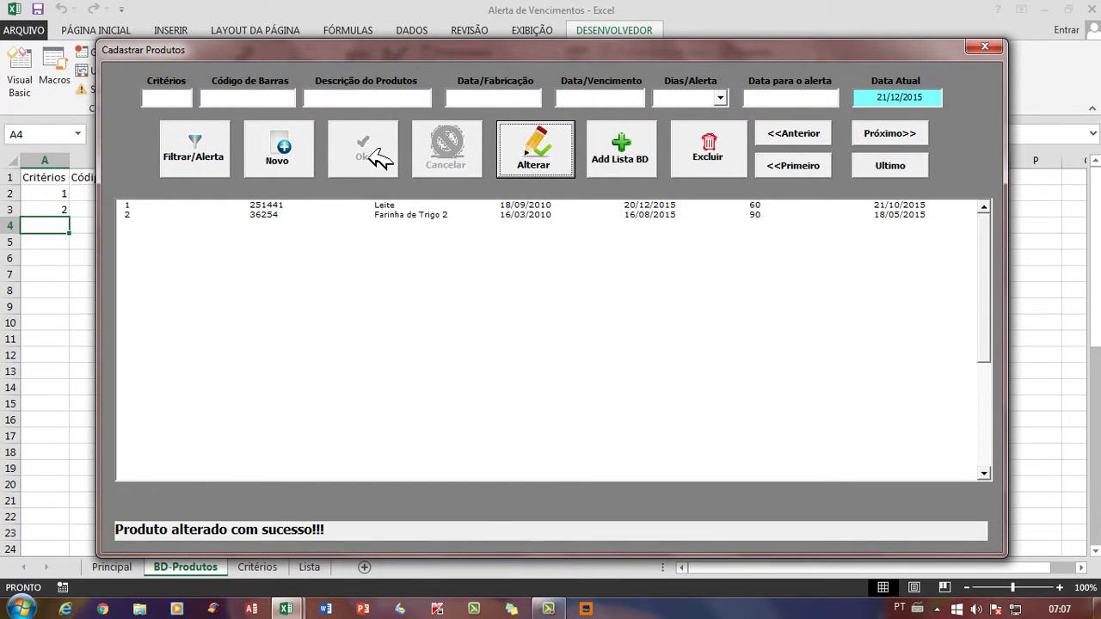
Close the Cadastrar Produtos form and return to the workbook's Lista sheet.
{"action": "left_click", "coordinate": [590, 215]}
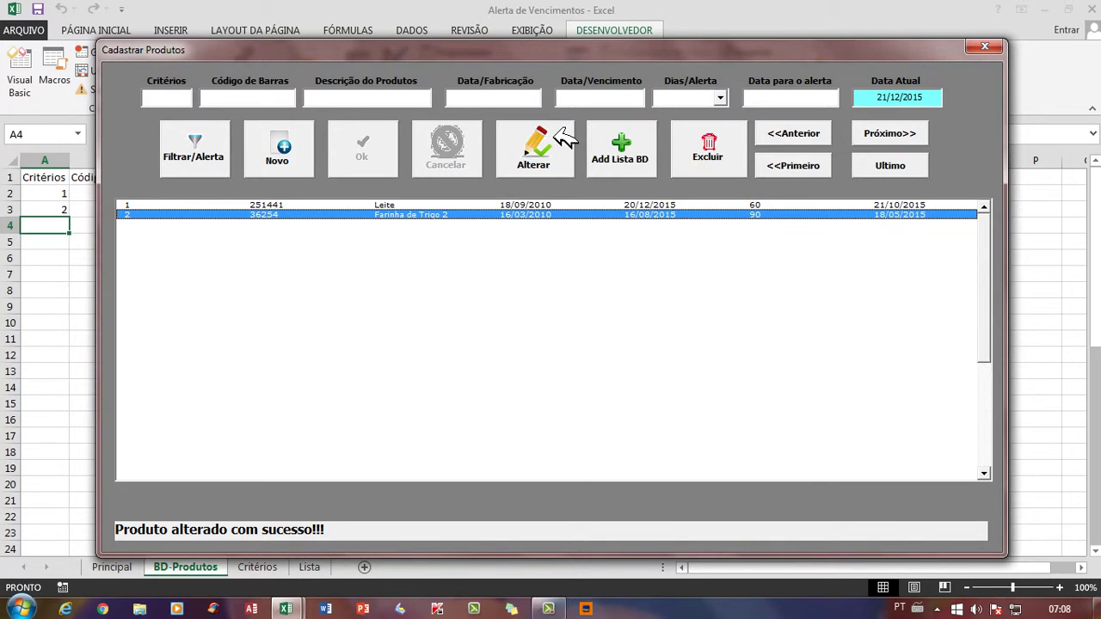
{"action": "left_click_drag", "start_coordinate": [521, 46], "coordinate": [516, 123]}
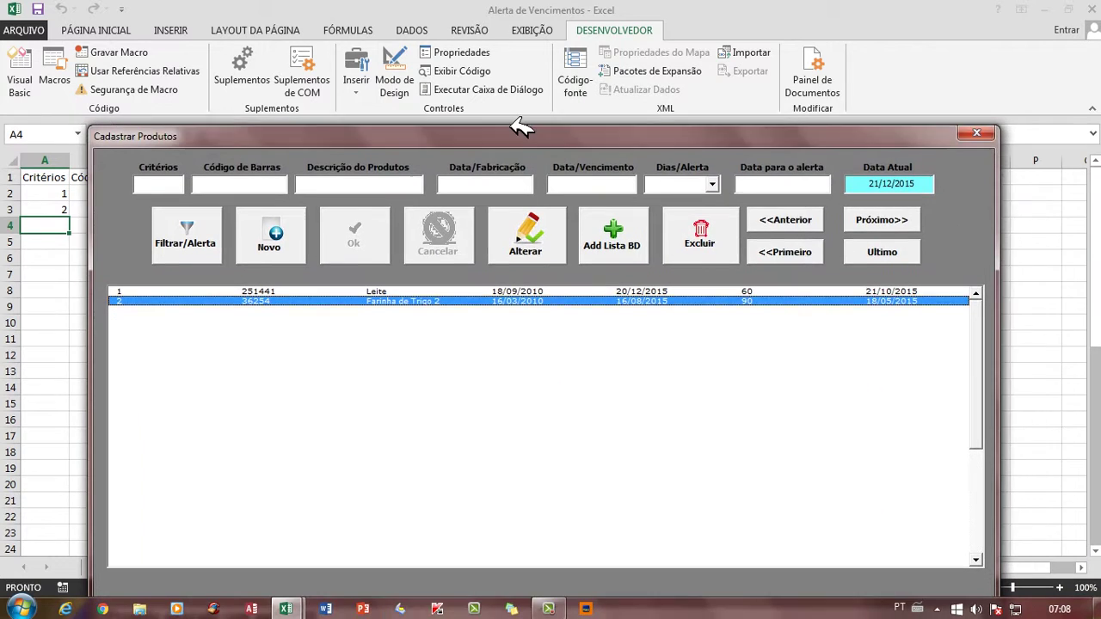
{"action": "left_click", "coordinate": [981, 125]}
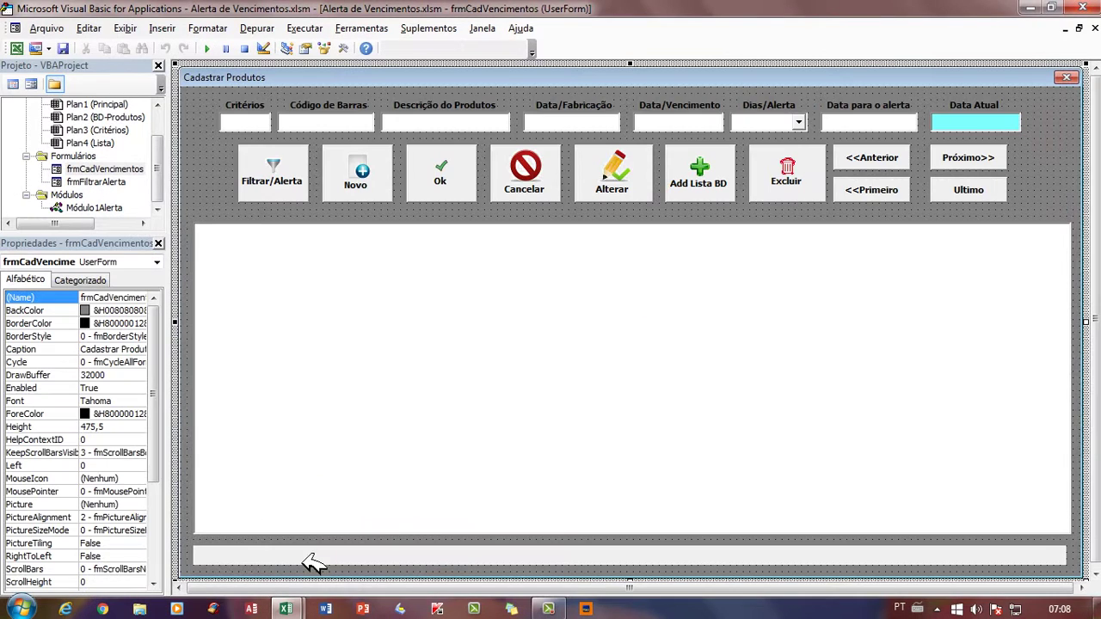
{"action": "left_click", "coordinate": [24, 48]}
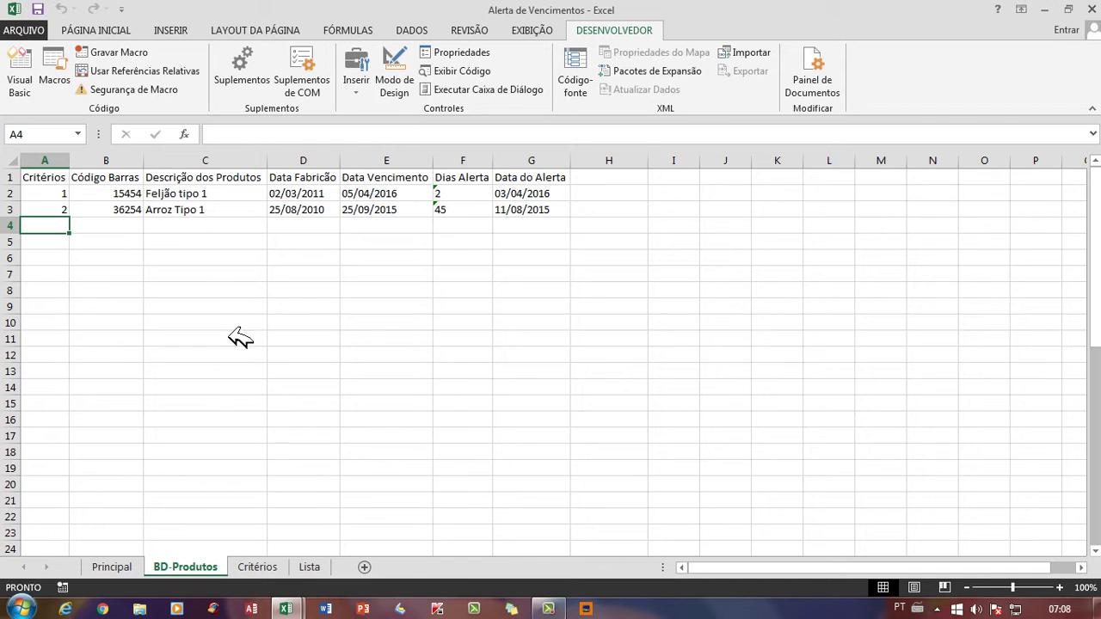
{"action": "left_click", "coordinate": [309, 566]}
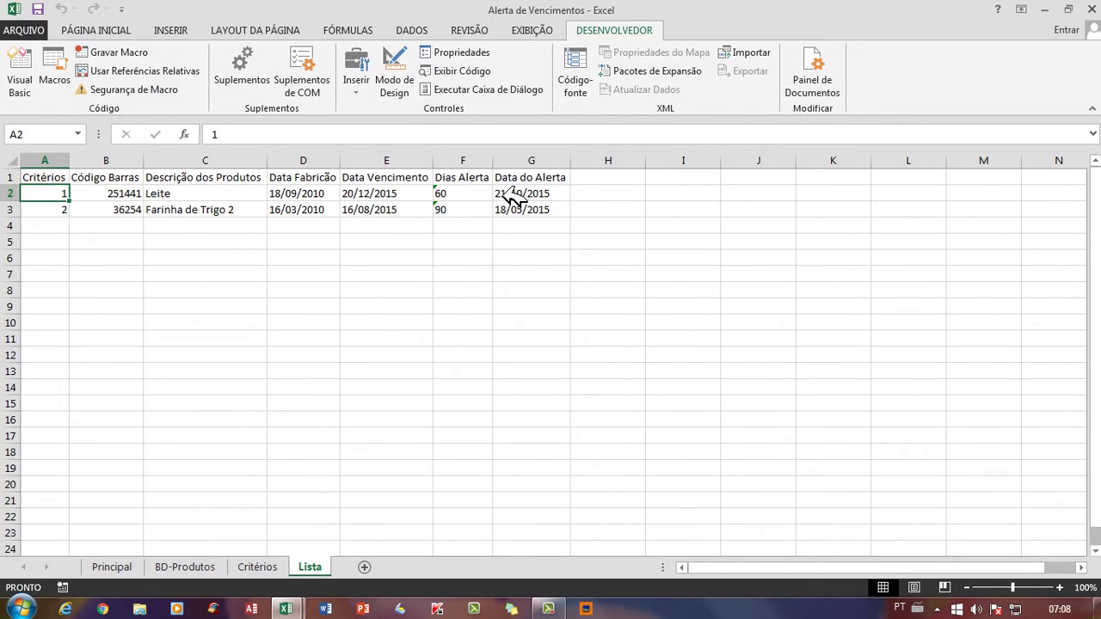
Check the manufacturing, expiry and alert dates and the alert days stored in rows 2 and 3 of Lista.
{"action": "left_click", "coordinate": [309, 196]}
{"action": "left_click", "coordinate": [311, 211]}
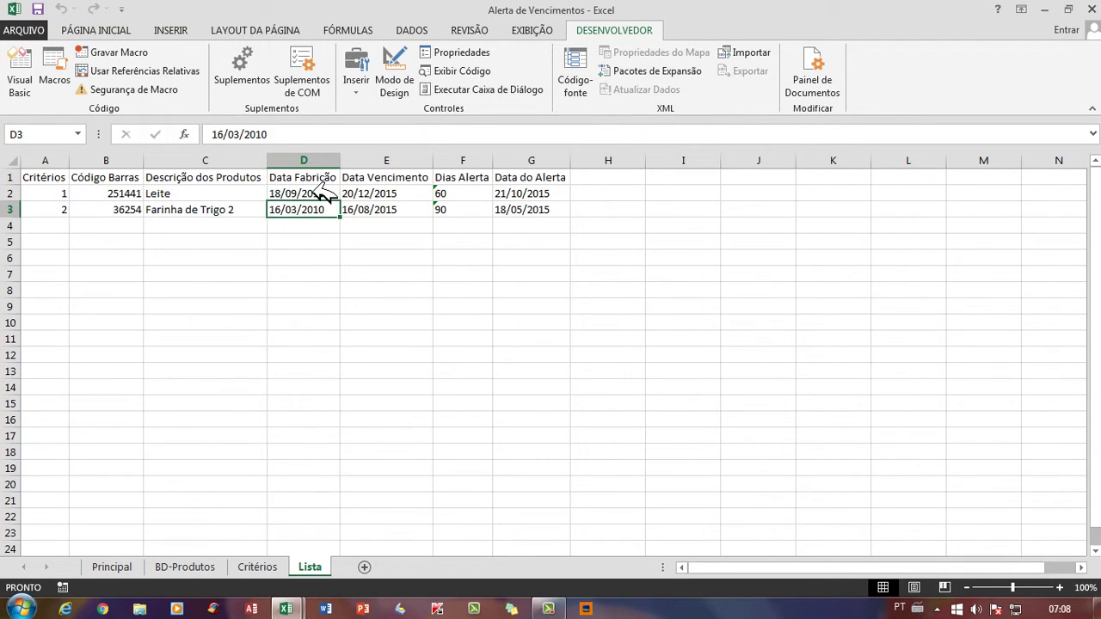
{"action": "left_click", "coordinate": [327, 193]}
{"action": "left_click", "coordinate": [534, 196]}
{"action": "left_click", "coordinate": [531, 211]}
{"action": "left_click", "coordinate": [534, 196]}
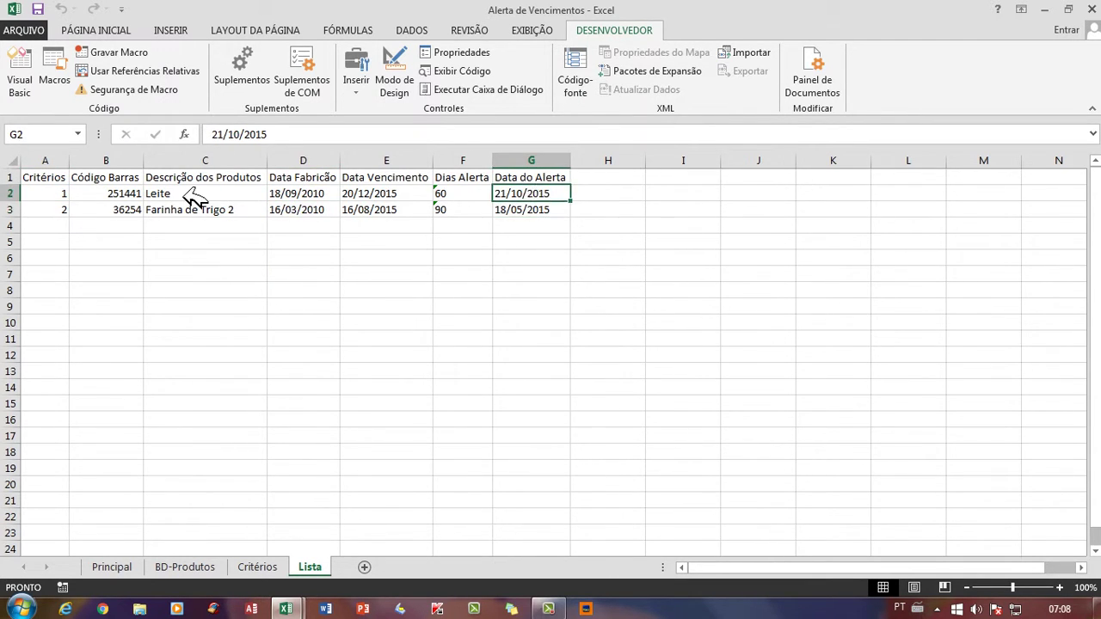
{"action": "left_click", "coordinate": [202, 196]}
{"action": "left_click", "coordinate": [320, 213]}
{"action": "left_click", "coordinate": [473, 209]}
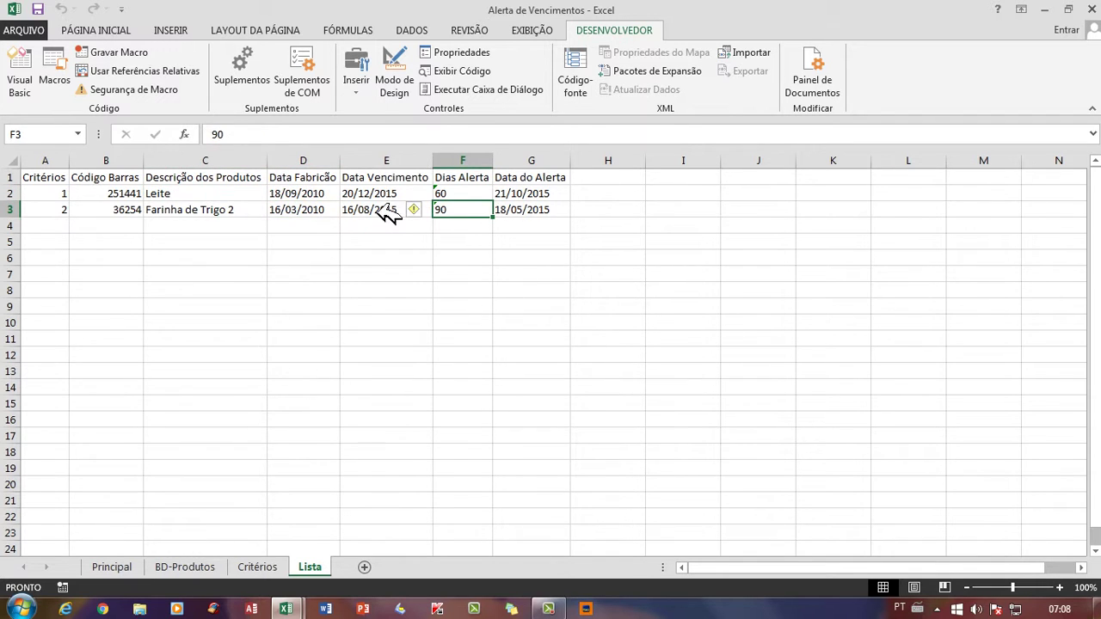
{"action": "left_click", "coordinate": [383, 211]}
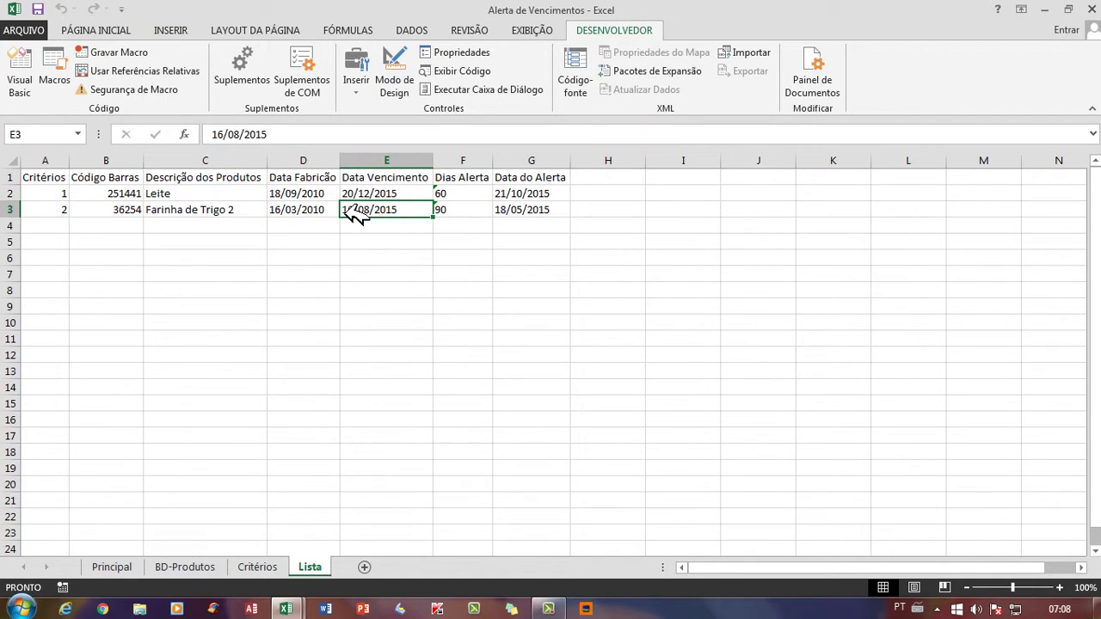
{"action": "left_click", "coordinate": [310, 221]}
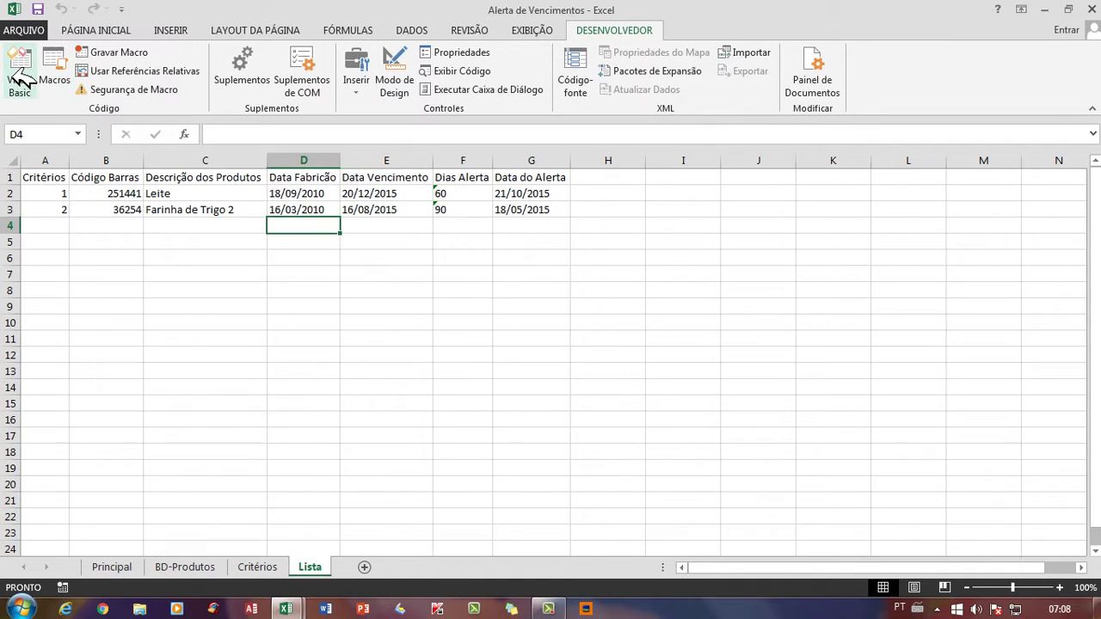
Run the Cadastrar Produtos form again and start a new product with barcode 666 and description Farinha de milho.
{"action": "left_click", "coordinate": [20, 74]}
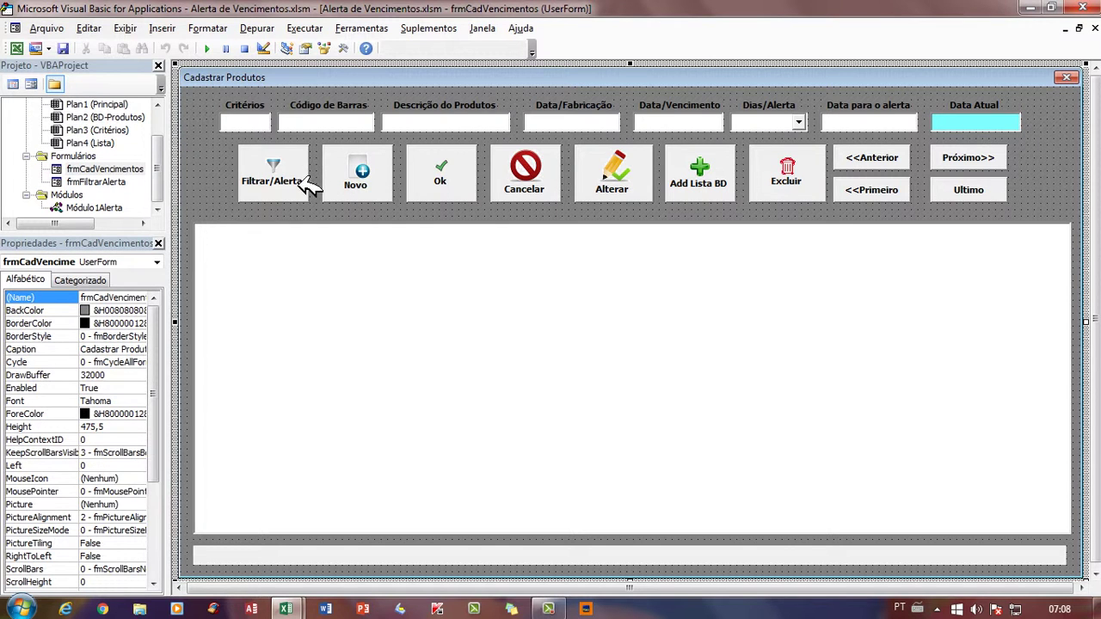
{"action": "left_click", "coordinate": [207, 49]}
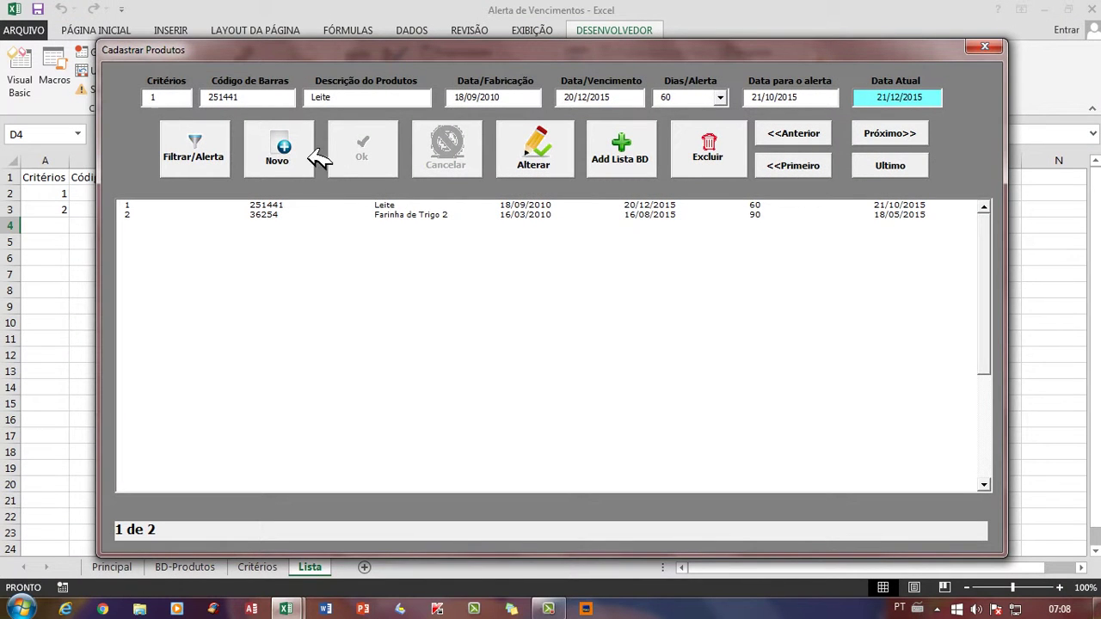
{"action": "left_click", "coordinate": [287, 150]}
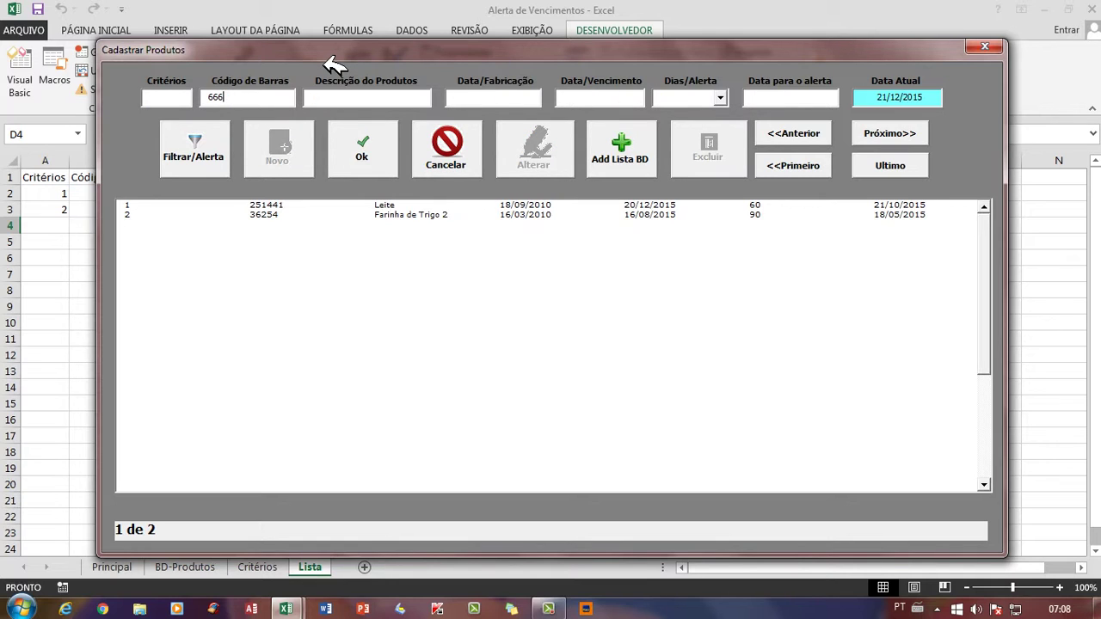
{"action": "left_click", "coordinate": [365, 100]}
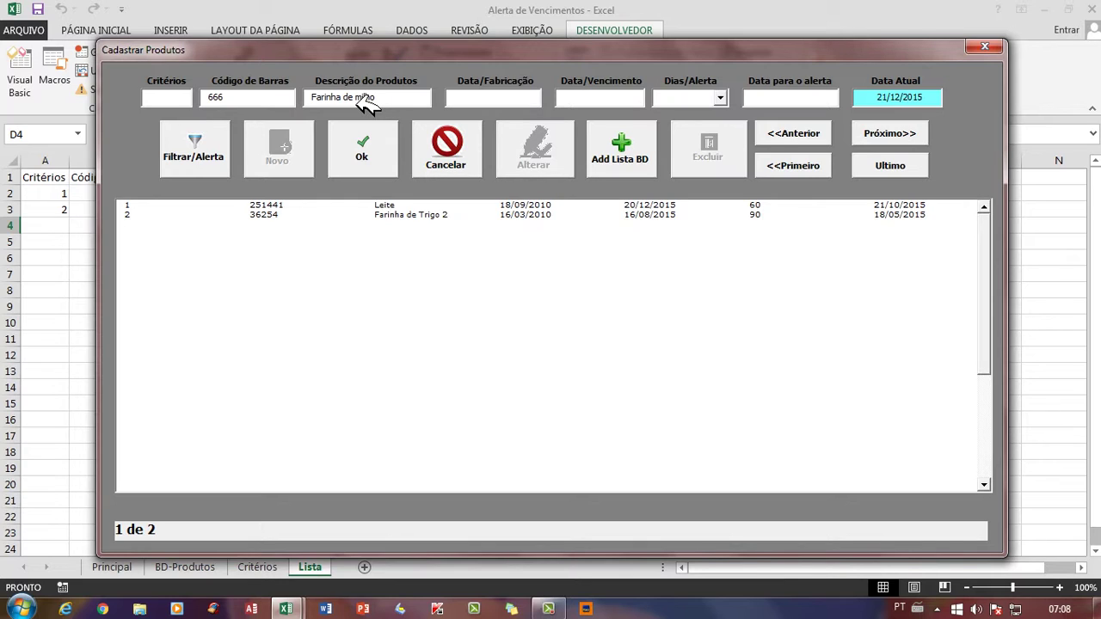
Set Farinha de milho's Data/Fabricação to 02/12/2011 and its Data/Vencimento to 02/12/2015.
{"action": "left_click", "coordinate": [531, 98]}
{"action": "type", "text": "19/"}
{"action": "left_click_drag", "start_coordinate": [482, 98], "coordinate": [444, 94]}
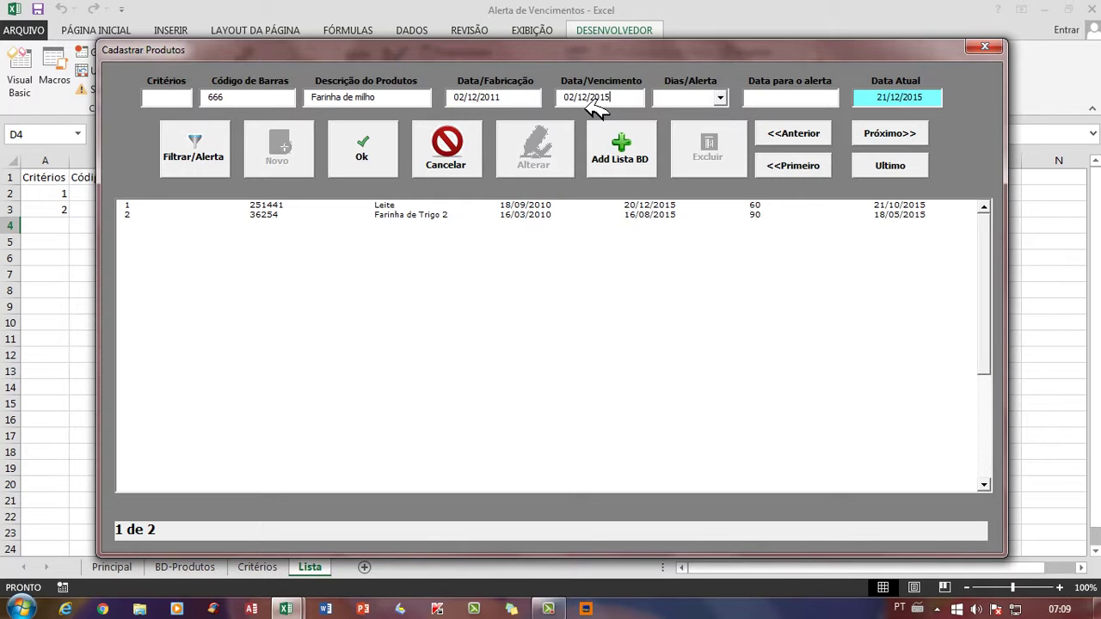
Set Dias/Alerta to 1 for Farinha de milho and check the calculated alert date.
{"action": "left_click", "coordinate": [720, 98]}
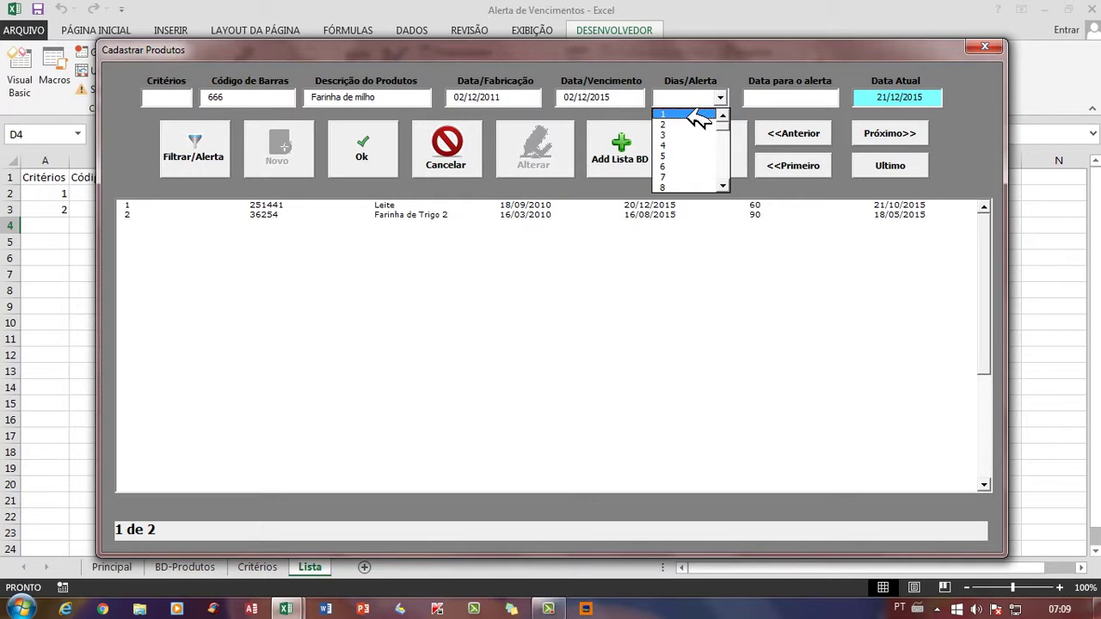
{"action": "left_click", "coordinate": [689, 114]}
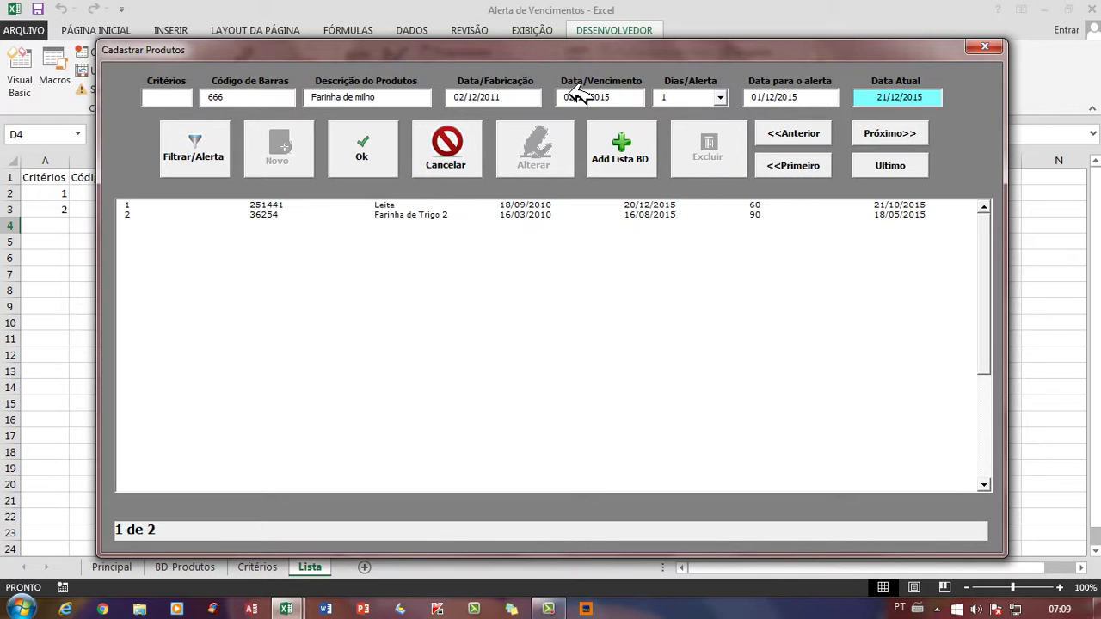
{"action": "double_click", "coordinate": [460, 97]}
{"action": "left_click_drag", "start_coordinate": [815, 98], "coordinate": [770, 102]}
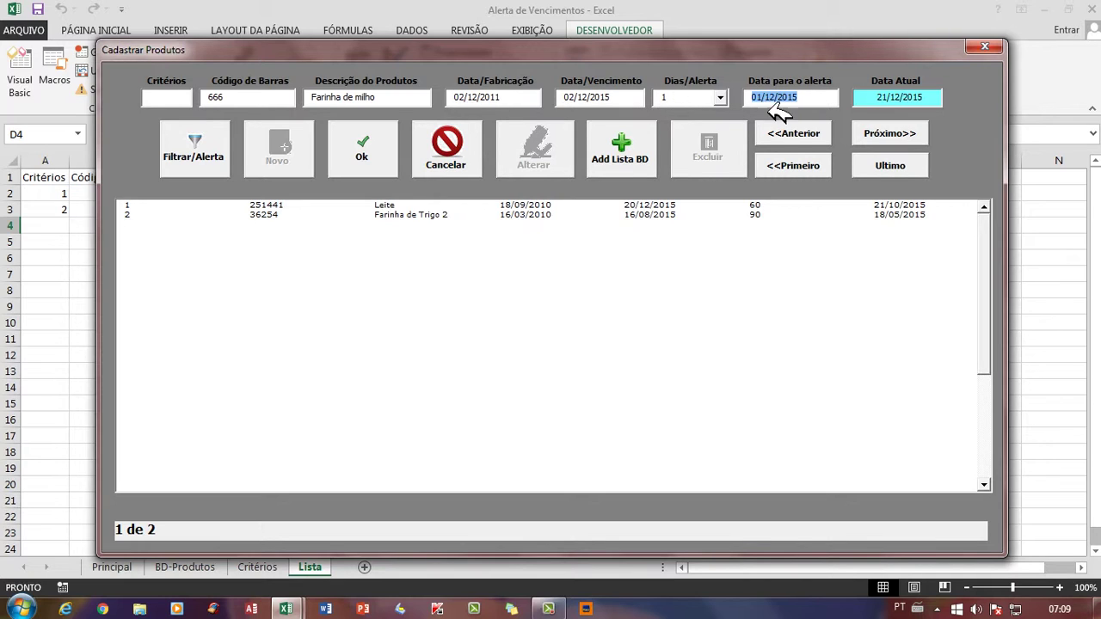
Recheck Farinha de milho's alert and manufacturing dates and confirm the new product into the list.
{"action": "left_click", "coordinate": [814, 103]}
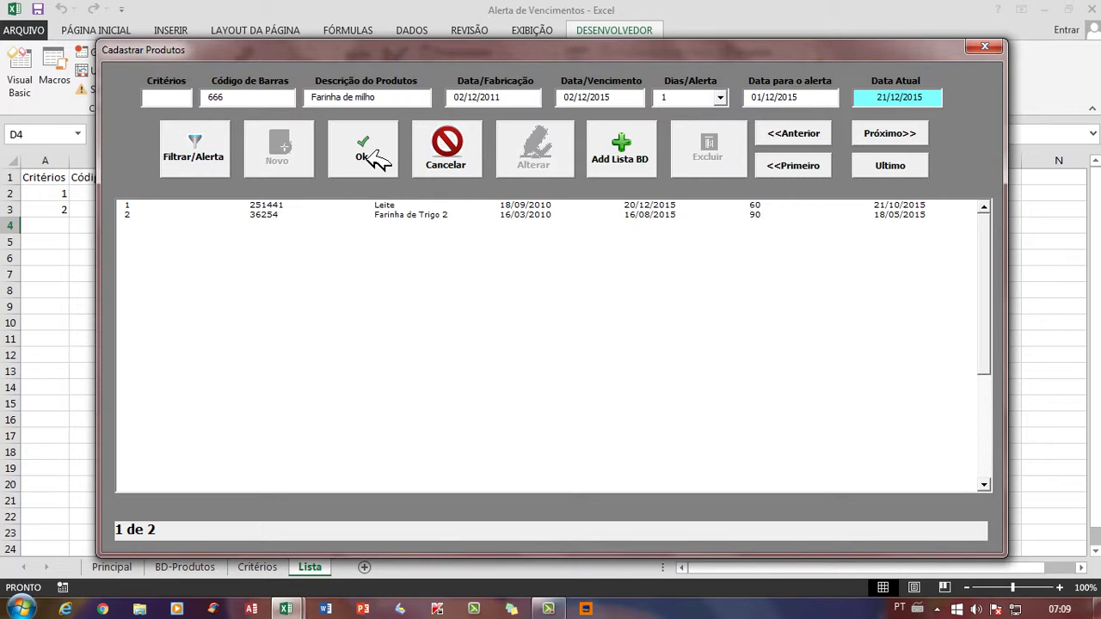
{"action": "left_click_drag", "start_coordinate": [522, 98], "coordinate": [468, 90]}
{"action": "left_click", "coordinate": [503, 96]}
{"action": "left_click", "coordinate": [369, 151]}
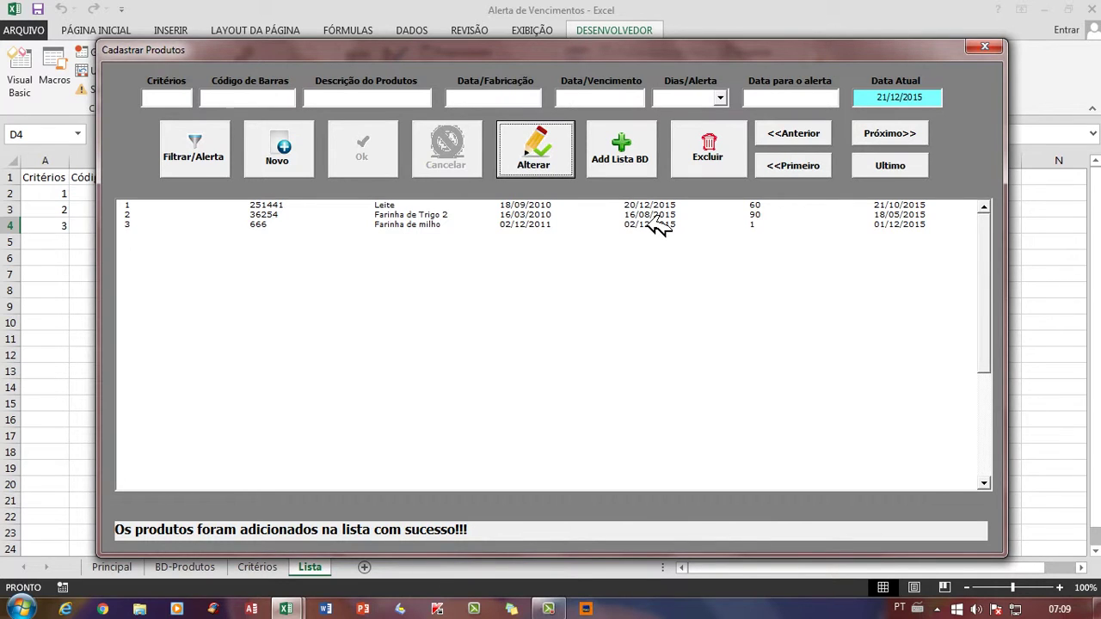
Review the Farinha de milho record among the listed products and close the Cadastrar Produtos form.
{"action": "left_click", "coordinate": [543, 228]}
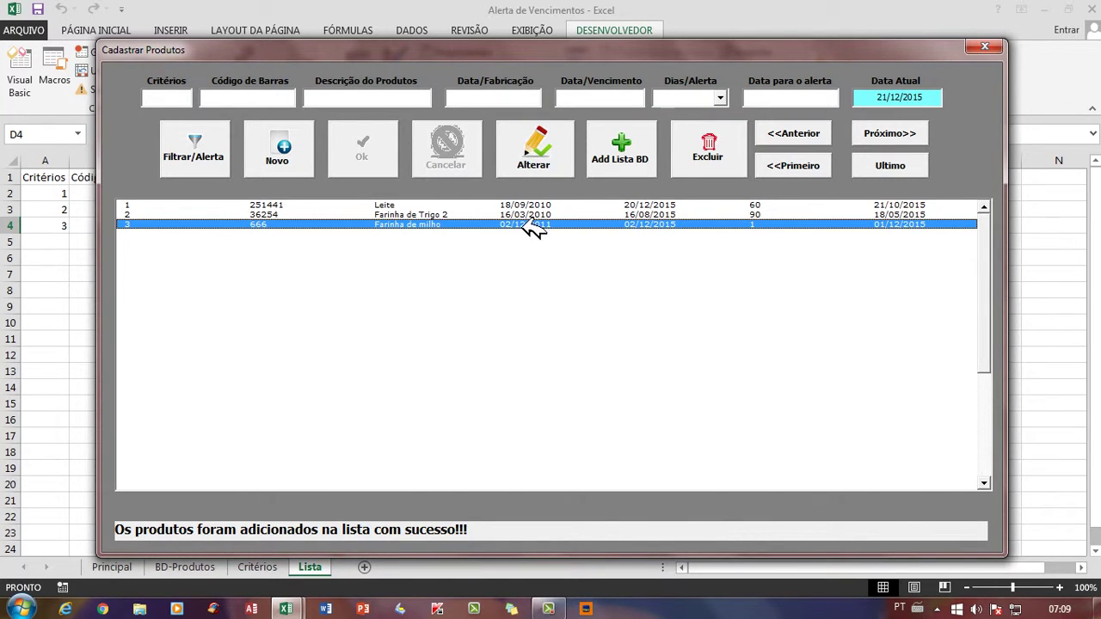
{"action": "left_click", "coordinate": [669, 214]}
{"action": "left_click", "coordinate": [651, 223]}
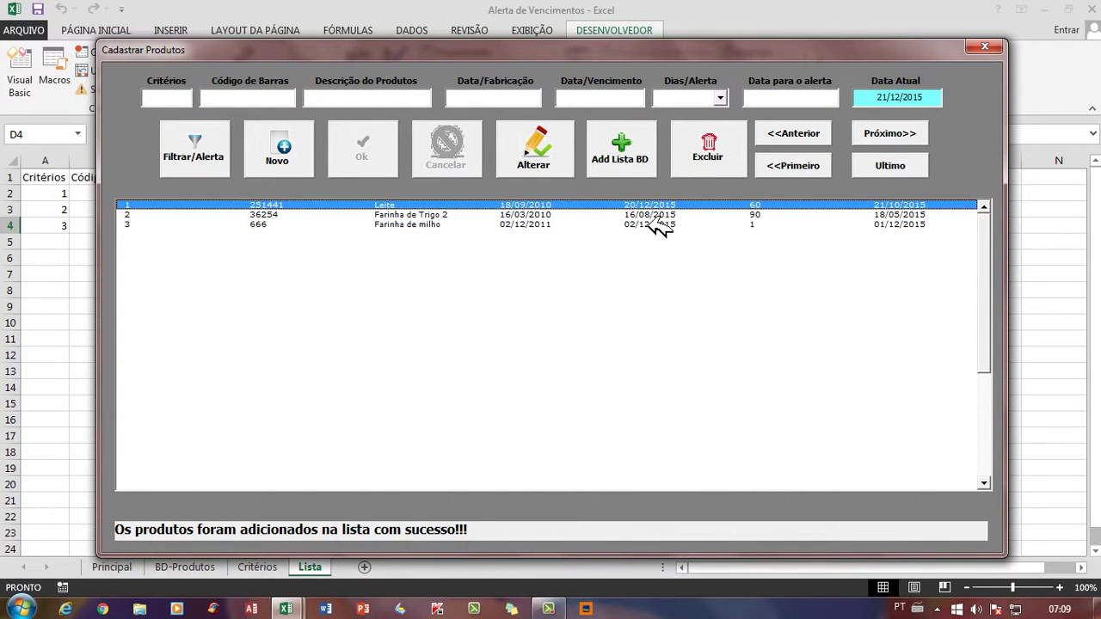
{"action": "left_click", "coordinate": [651, 225]}
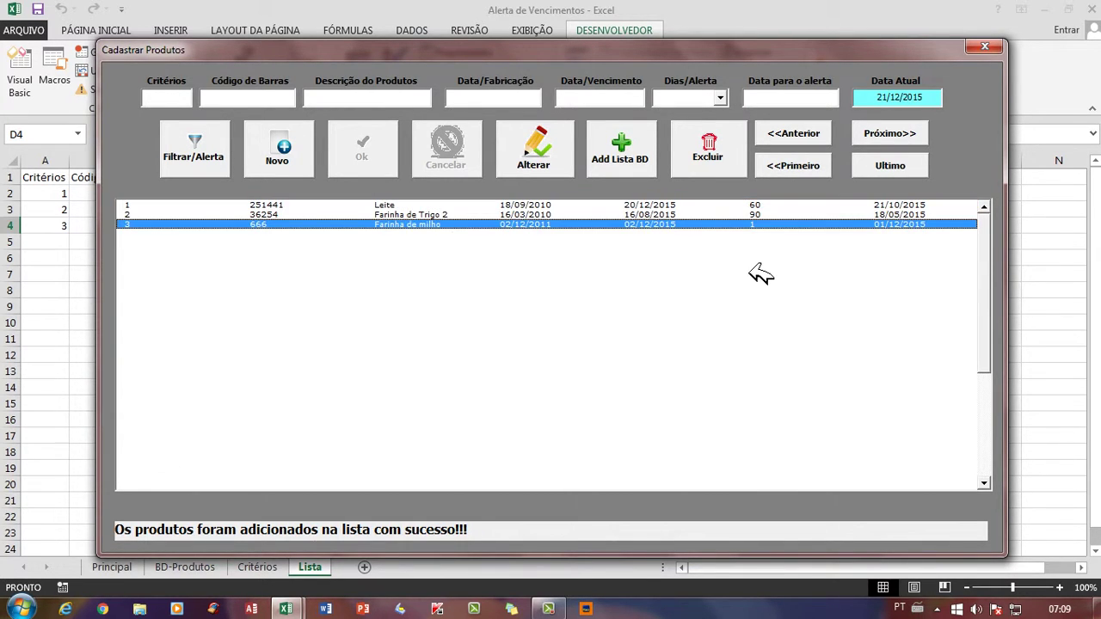
{"action": "left_click", "coordinate": [991, 45]}
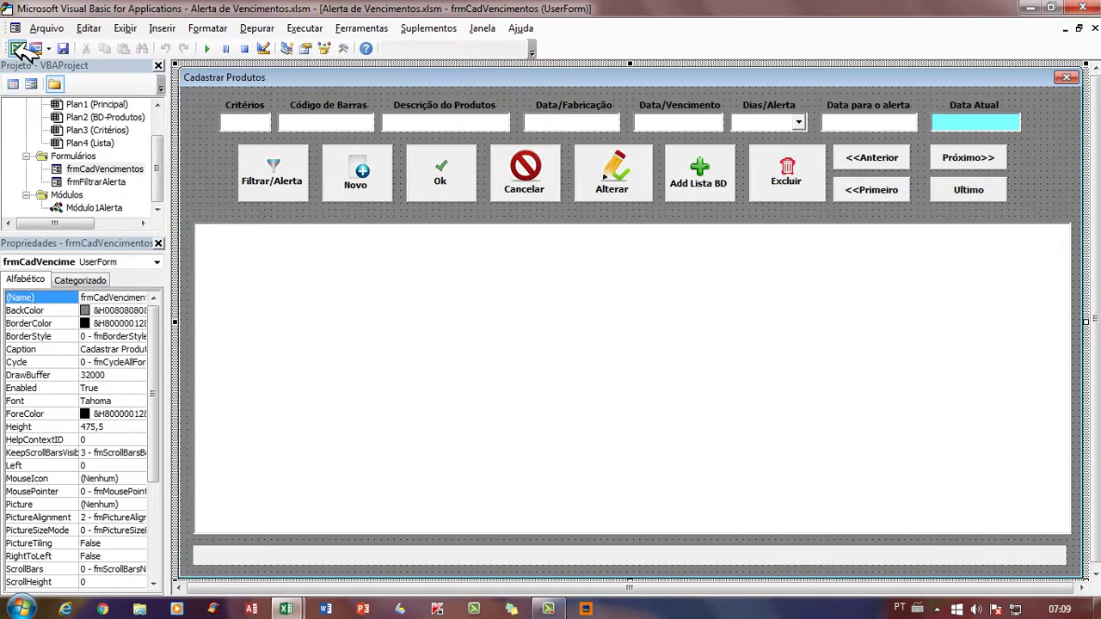
Return to the Lista sheet and check the stored manufacturing, expiry and alert dates, especially Farinha de milho in row 4.
{"action": "left_click", "coordinate": [17, 46]}
{"action": "left_click", "coordinate": [413, 306]}
{"action": "left_click", "coordinate": [386, 210]}
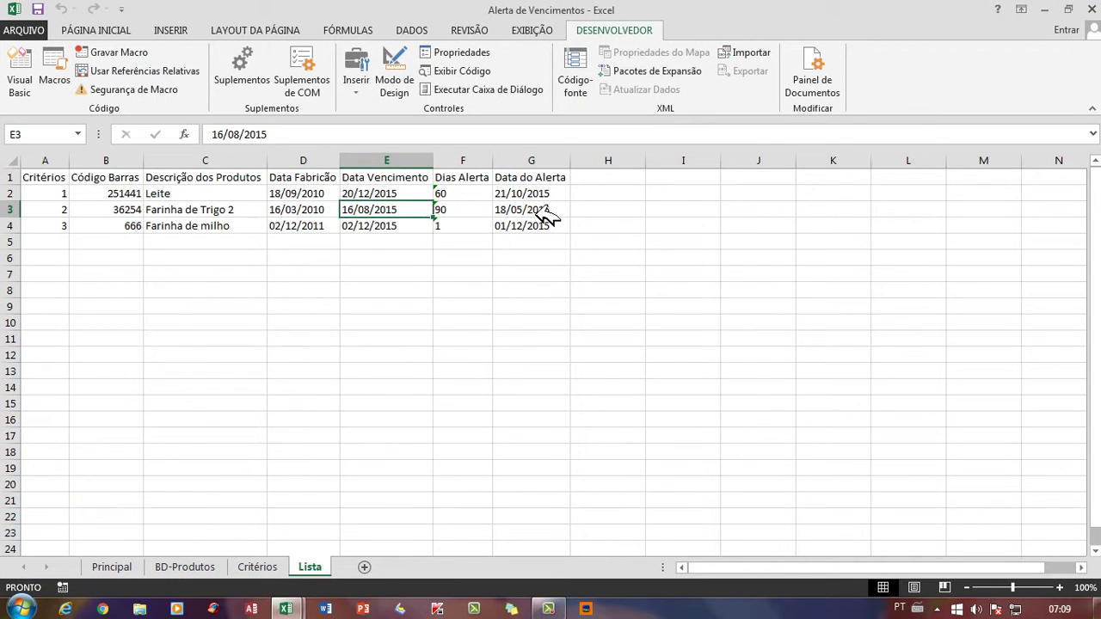
{"action": "left_click", "coordinate": [538, 211]}
{"action": "left_click", "coordinate": [348, 239]}
{"action": "left_click", "coordinate": [506, 226]}
{"action": "left_click", "coordinate": [516, 196]}
{"action": "left_click", "coordinate": [303, 225]}
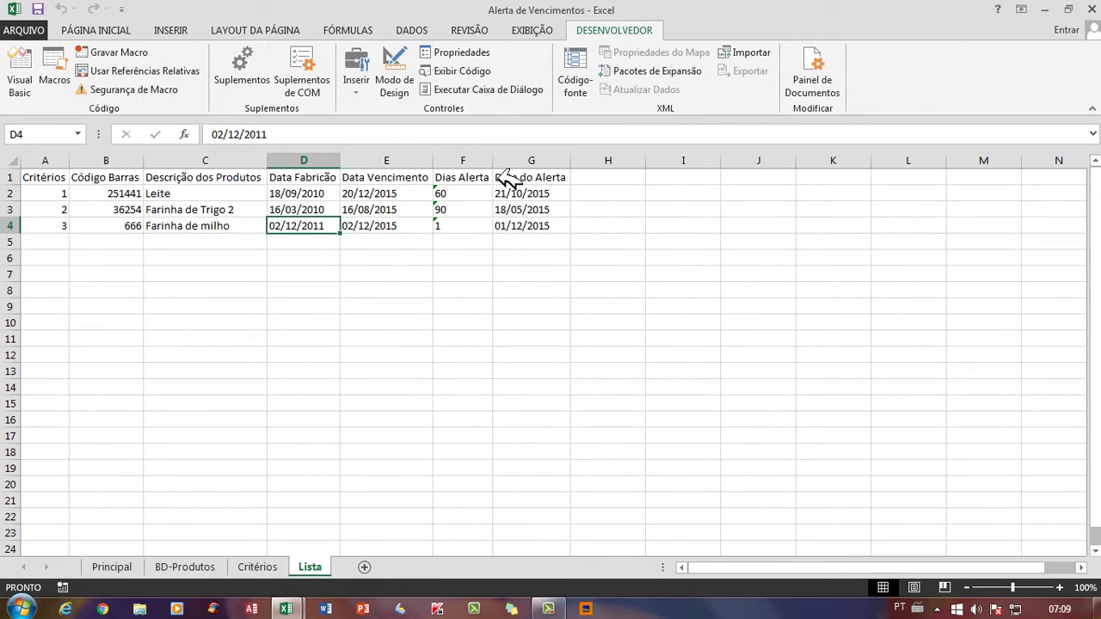
{"action": "left_click", "coordinate": [462, 225]}
{"action": "left_click", "coordinate": [528, 226]}
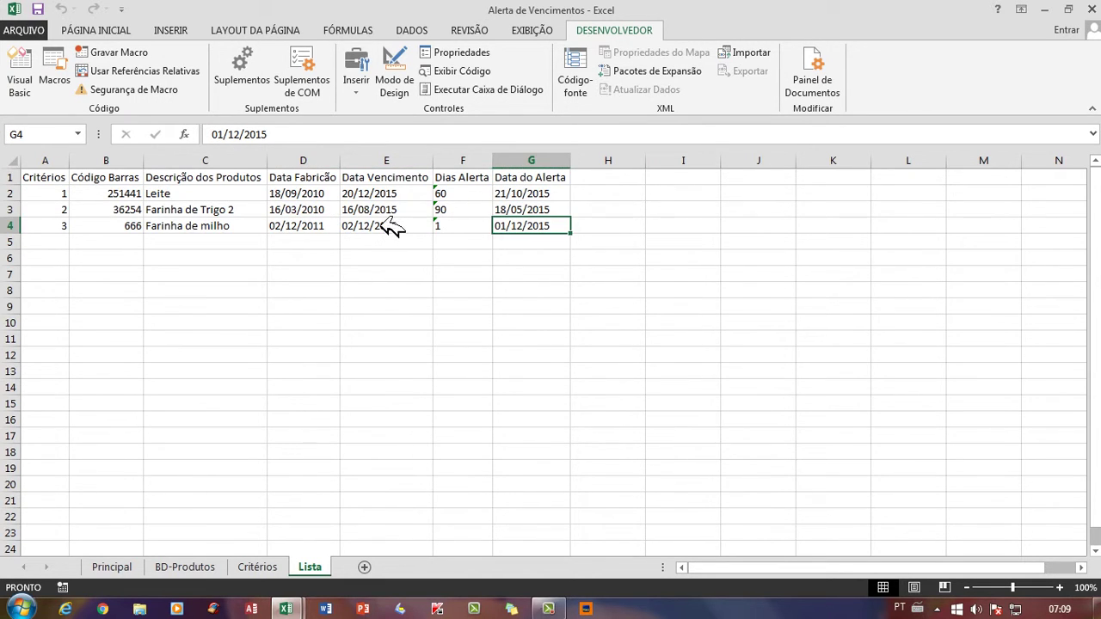
{"action": "left_click", "coordinate": [386, 226]}
Check the number format of the date cells for Leite and Farinha de milho in Lista.
{"action": "left_click", "coordinate": [107, 31]}
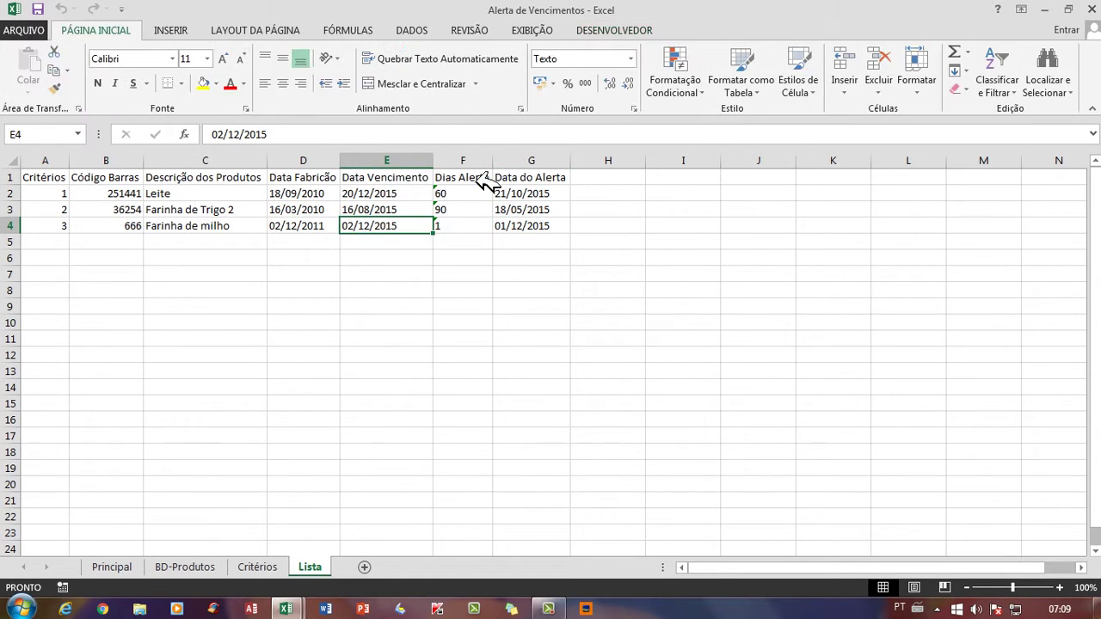
{"action": "left_click", "coordinate": [536, 226]}
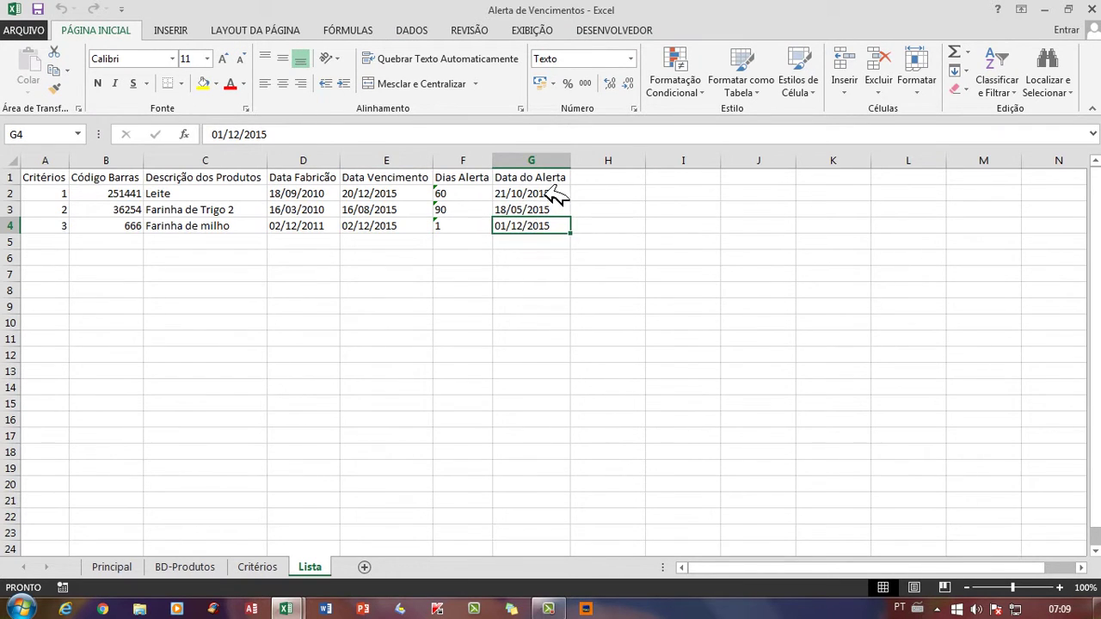
{"action": "left_click", "coordinate": [555, 196]}
{"action": "left_click", "coordinate": [513, 227]}
{"action": "left_click", "coordinate": [536, 196]}
{"action": "left_click", "coordinate": [310, 226]}
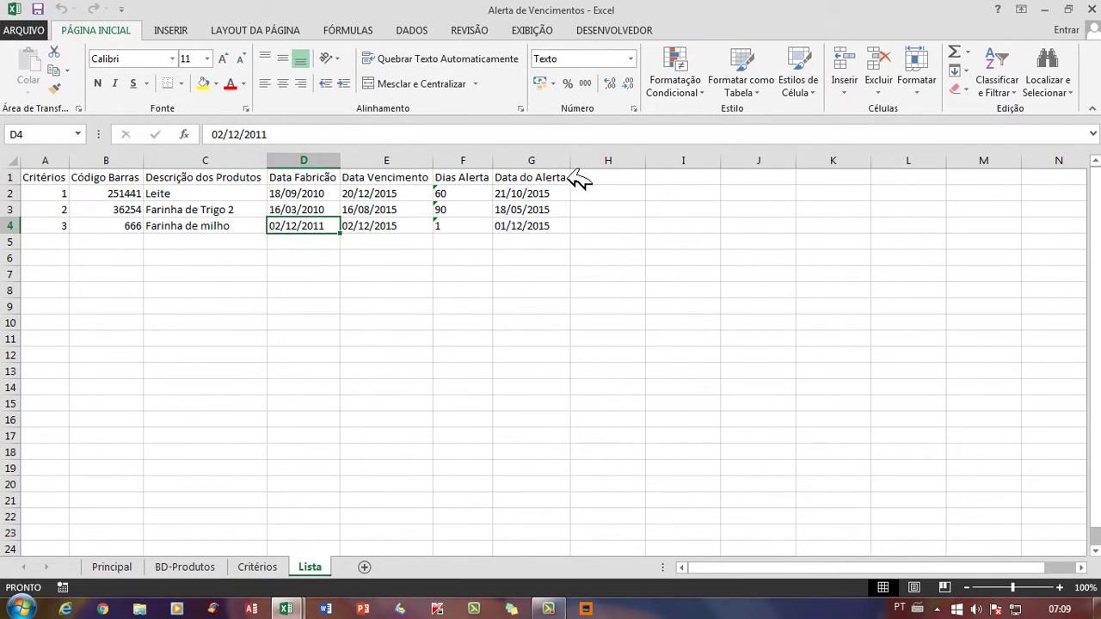
{"action": "left_click", "coordinate": [542, 226]}
{"action": "left_click", "coordinate": [553, 195]}
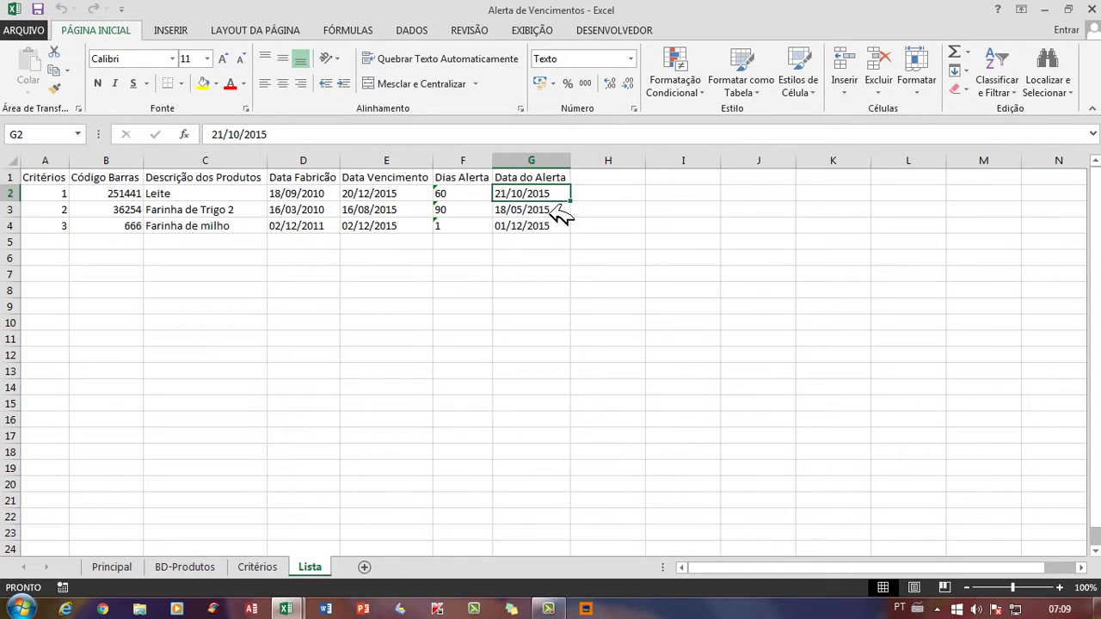
{"action": "left_click", "coordinate": [506, 227]}
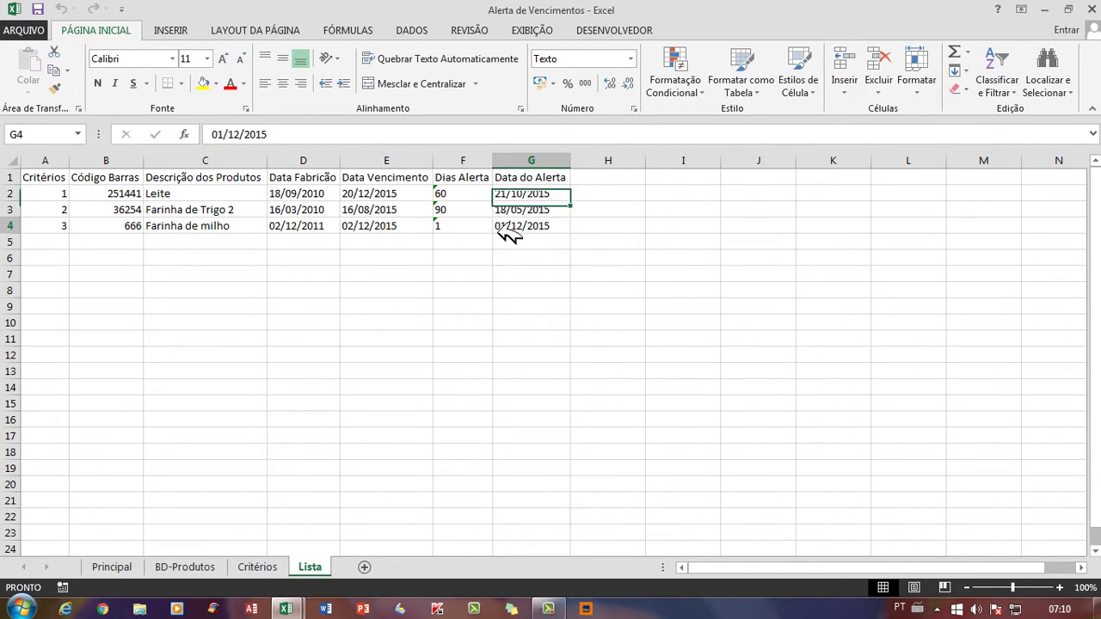
{"action": "left_click", "coordinate": [540, 197]}
{"action": "left_click", "coordinate": [548, 608]}
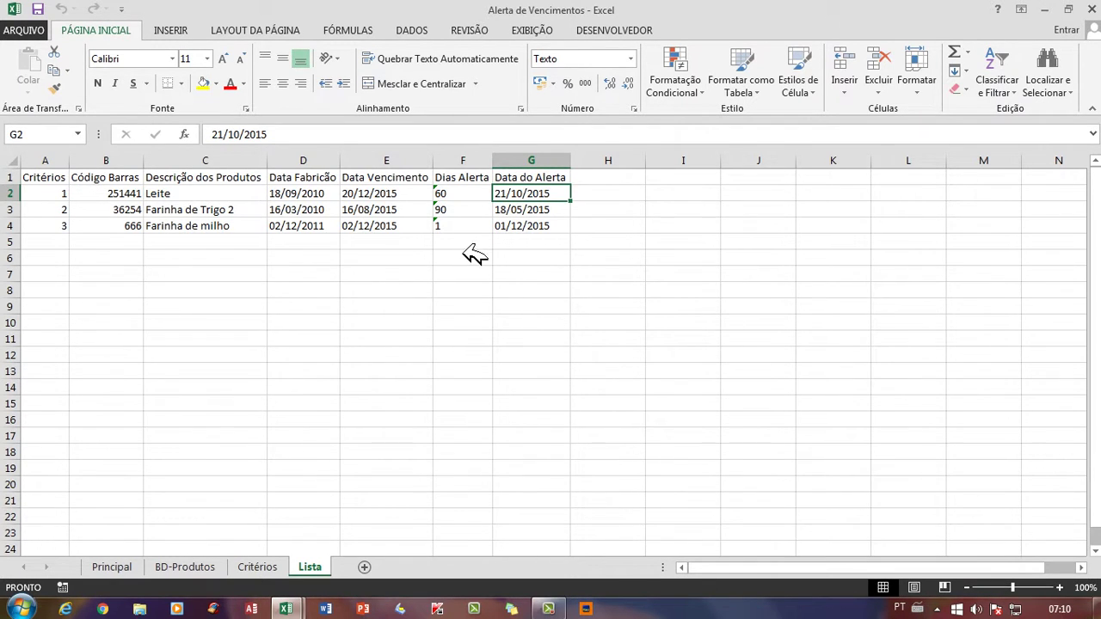
{"action": "key", "text": "Down"}
{"action": "key", "text": "Down"}
{"action": "left_click", "coordinate": [331, 192]}
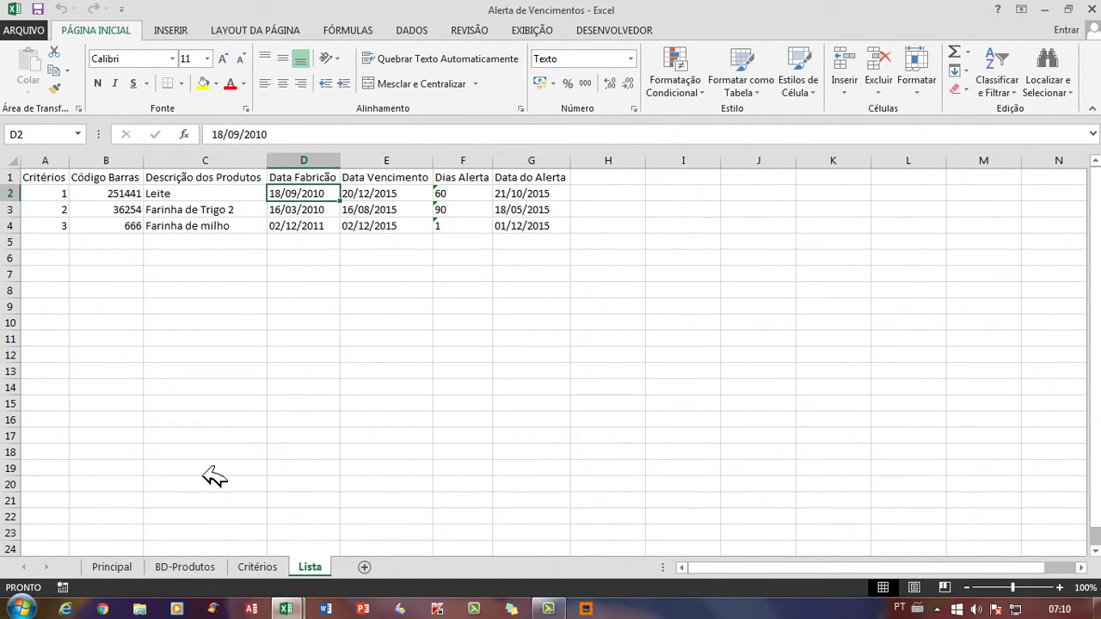
{"action": "left_click", "coordinate": [225, 274]}
Run the Cadastrar Produtos form again and look over the records in its product list.
{"action": "left_click", "coordinate": [614, 30]}
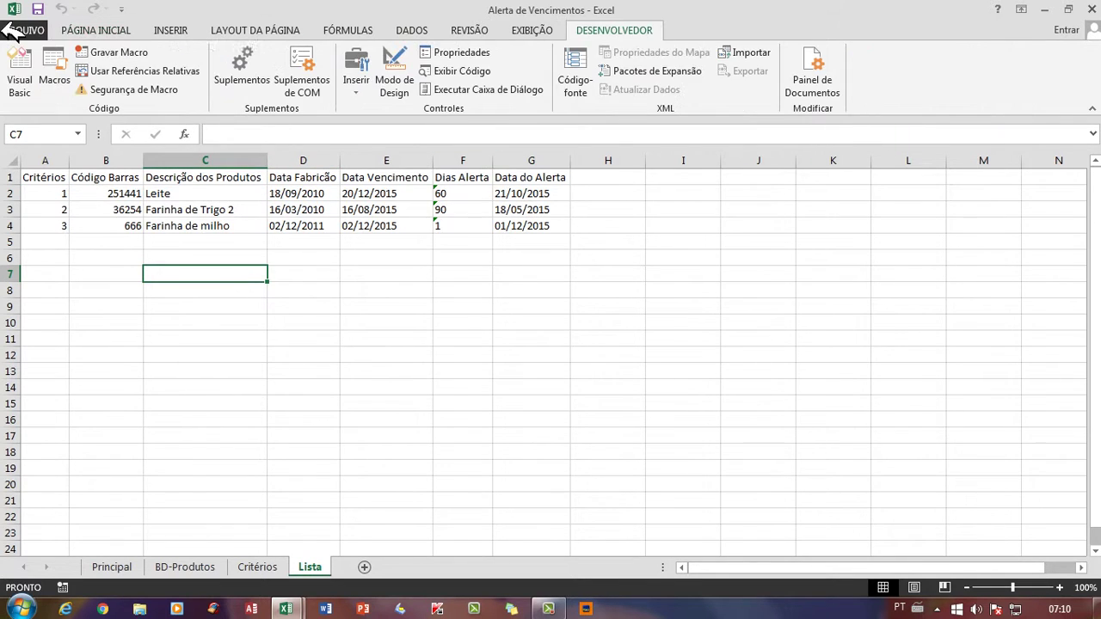
{"action": "left_click", "coordinate": [17, 69]}
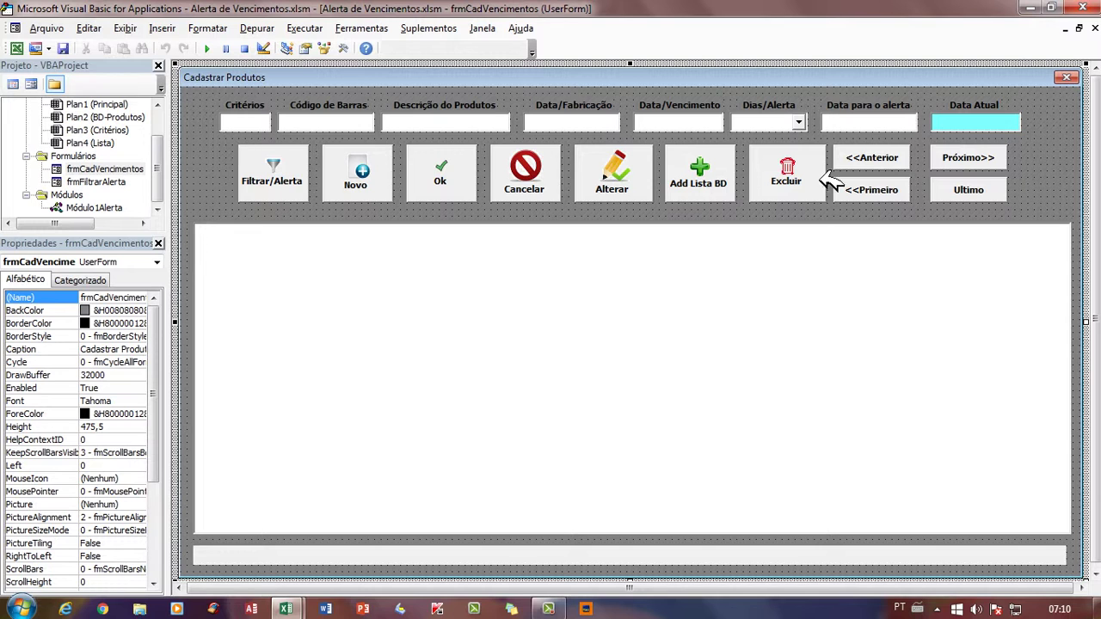
{"action": "left_click", "coordinate": [209, 48]}
{"action": "left_click", "coordinate": [286, 223]}
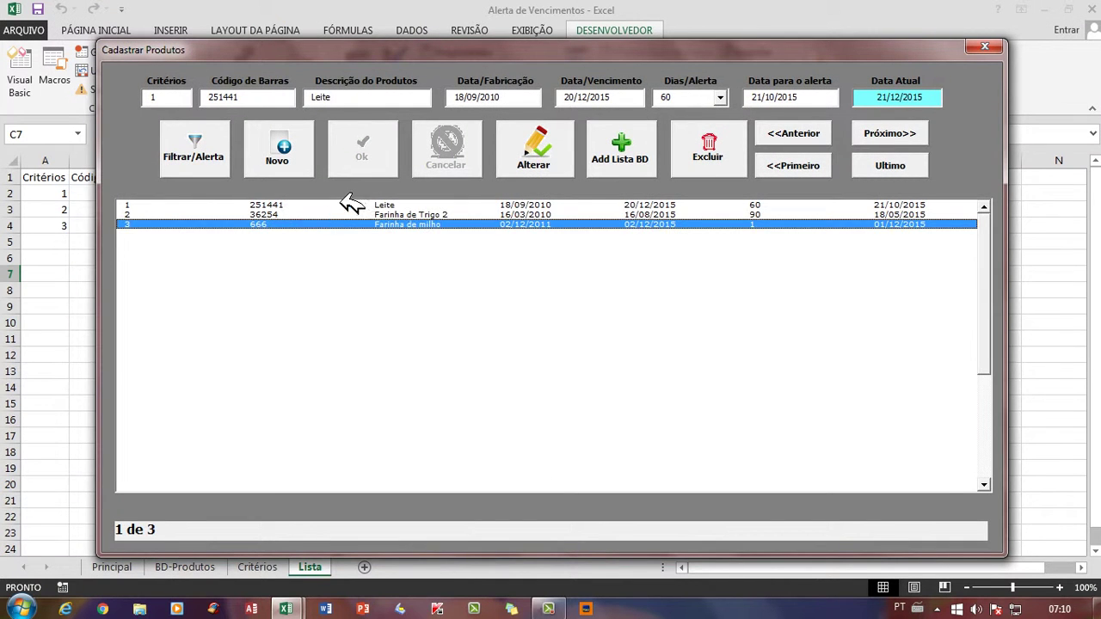
{"action": "left_click", "coordinate": [350, 206]}
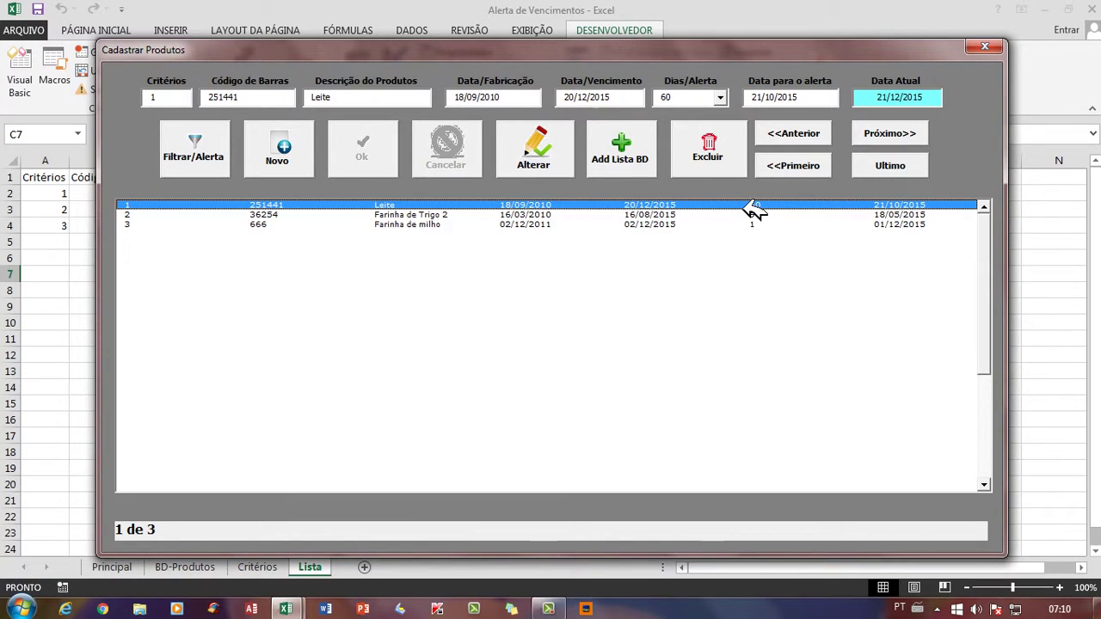
{"action": "left_click", "coordinate": [605, 233]}
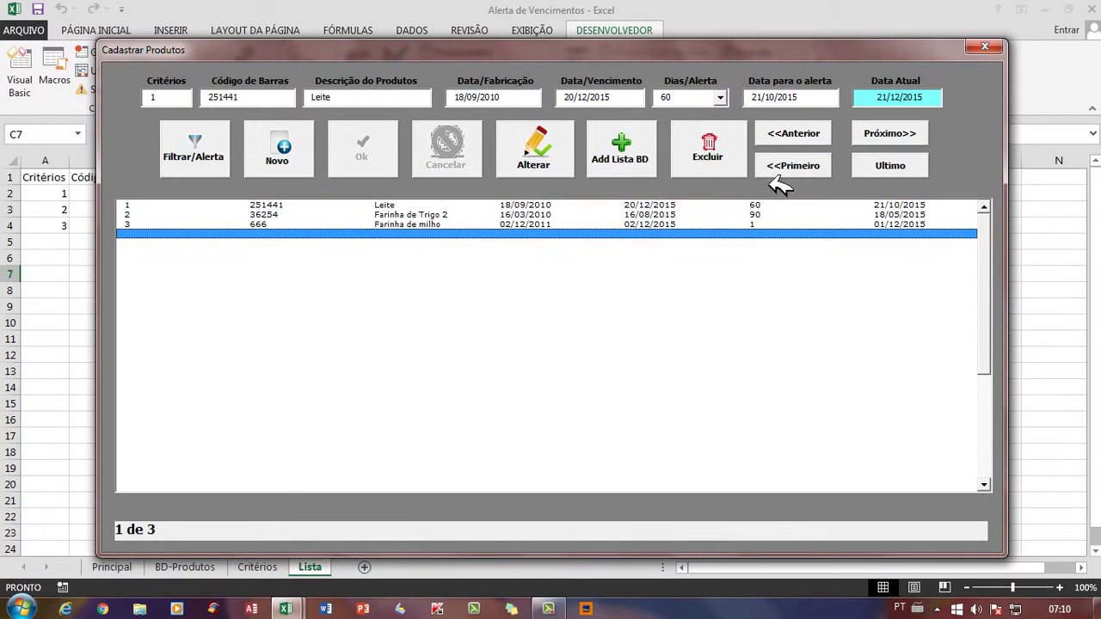
{"action": "left_click", "coordinate": [667, 214]}
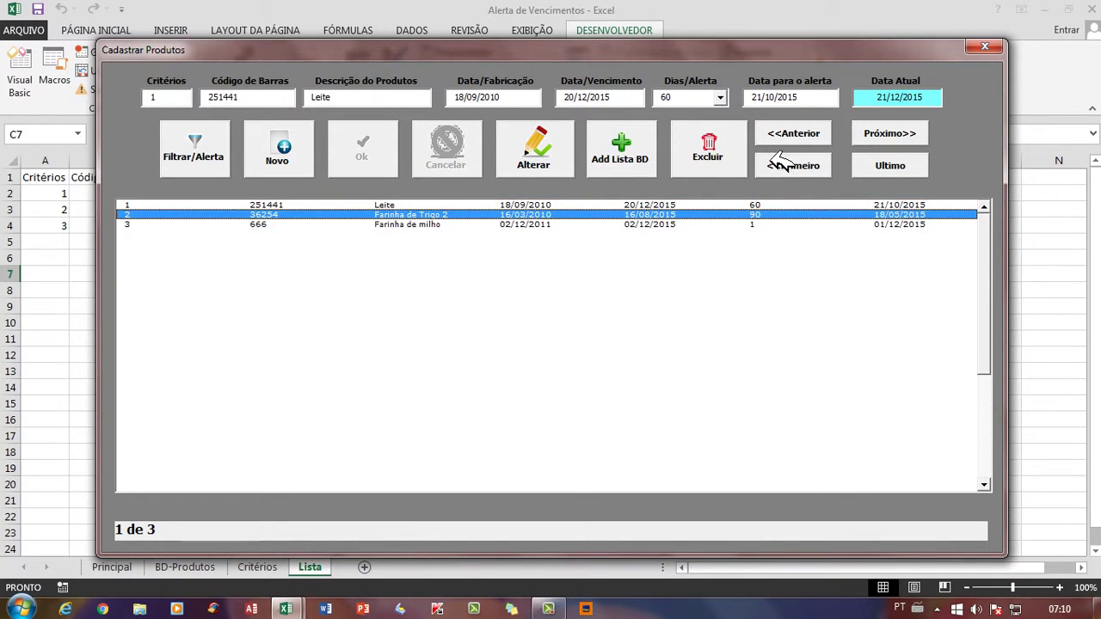
Cancel a blank new record and transfer the product list to the BD-Produtos sheet with Add Lista BD.
{"action": "left_click", "coordinate": [284, 151]}
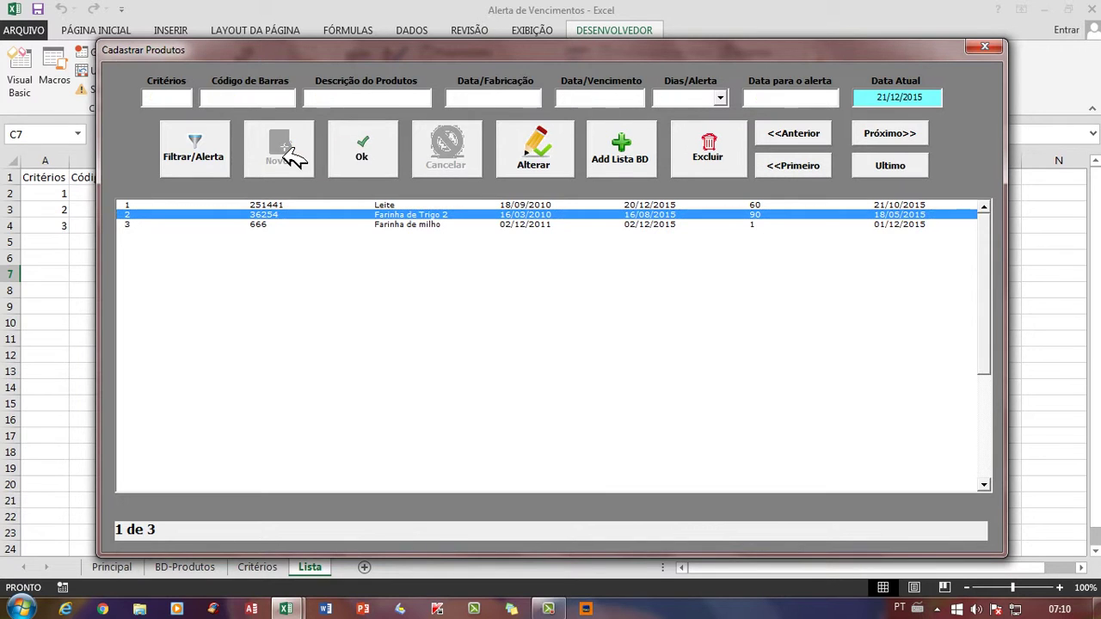
{"action": "left_click", "coordinate": [456, 146]}
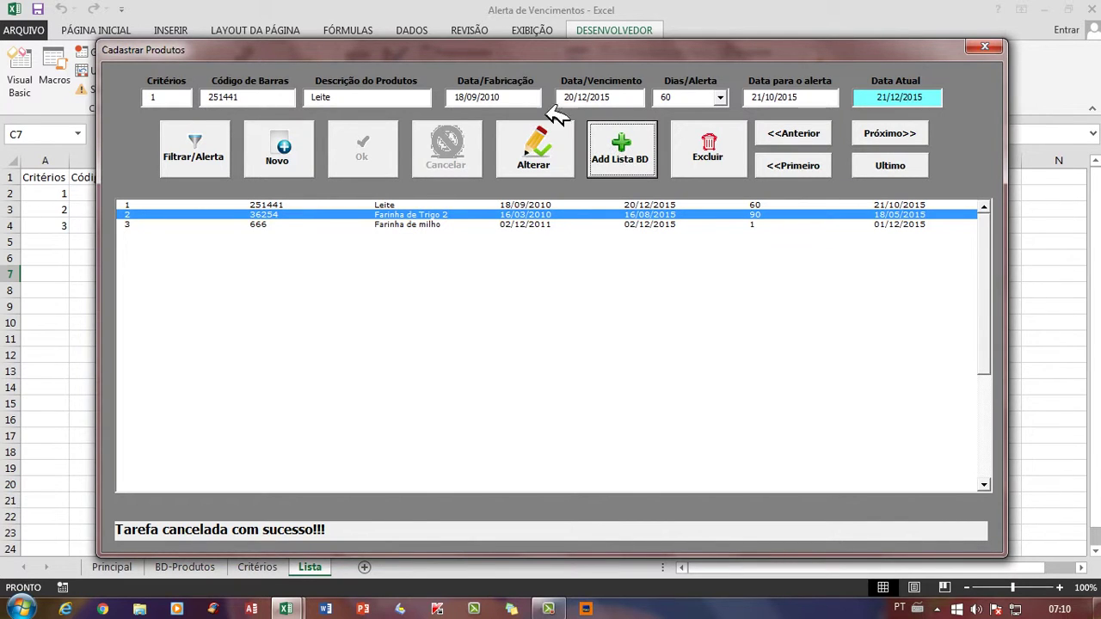
{"action": "left_click", "coordinate": [634, 159]}
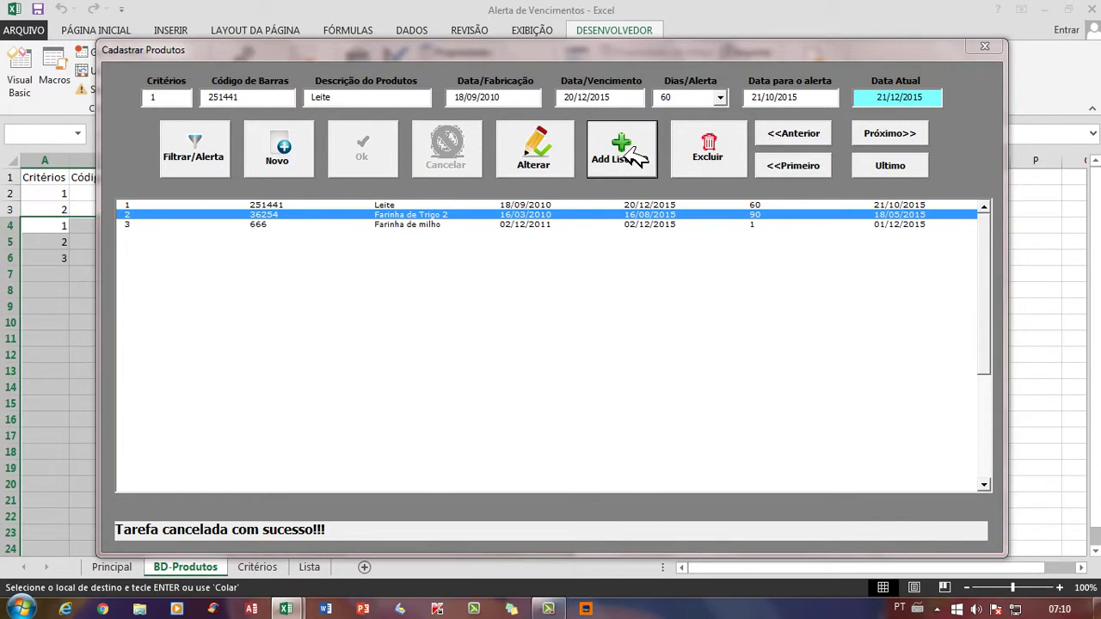
{"action": "left_click", "coordinate": [652, 357]}
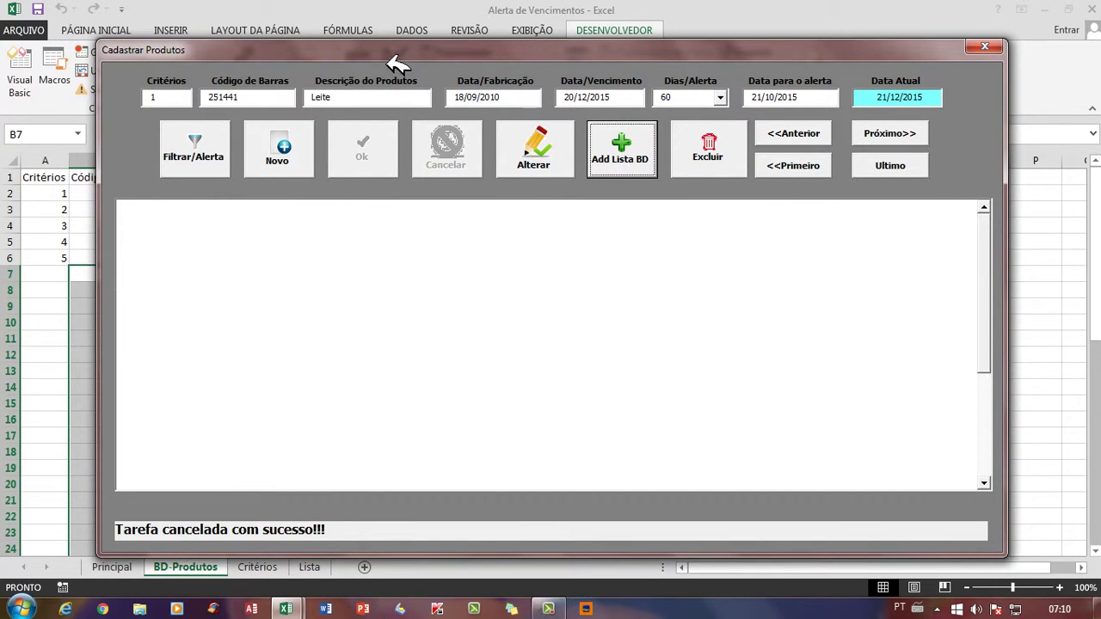
Close the Cadastrar Produtos form, run it again to check its product list after the transfer, and close it.
{"action": "left_click_drag", "start_coordinate": [404, 49], "coordinate": [449, 55]}
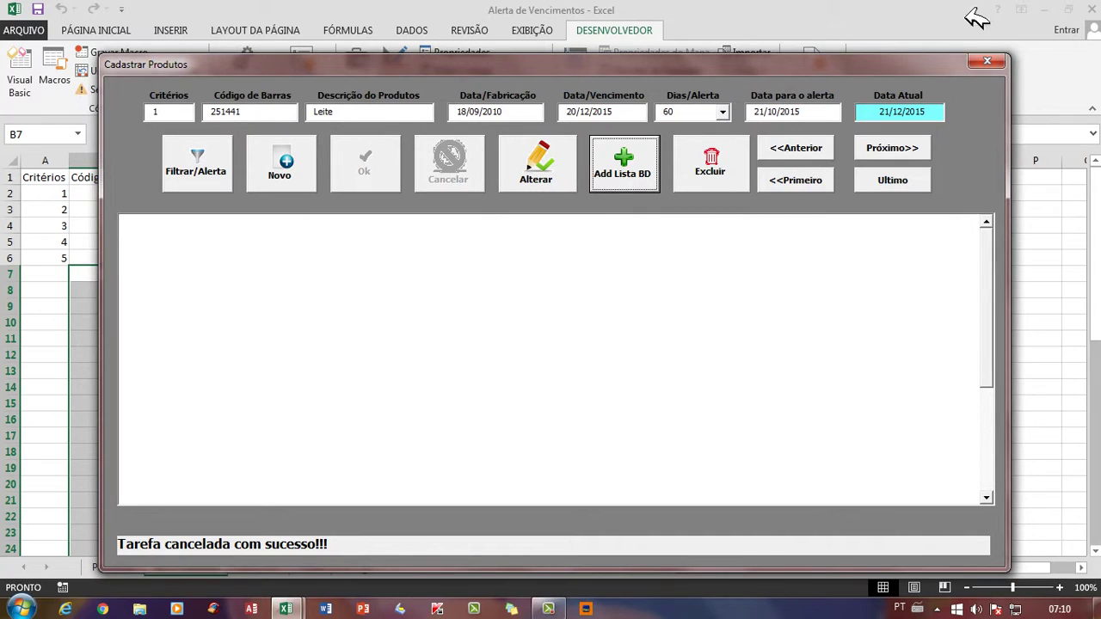
{"action": "left_click", "coordinate": [993, 63]}
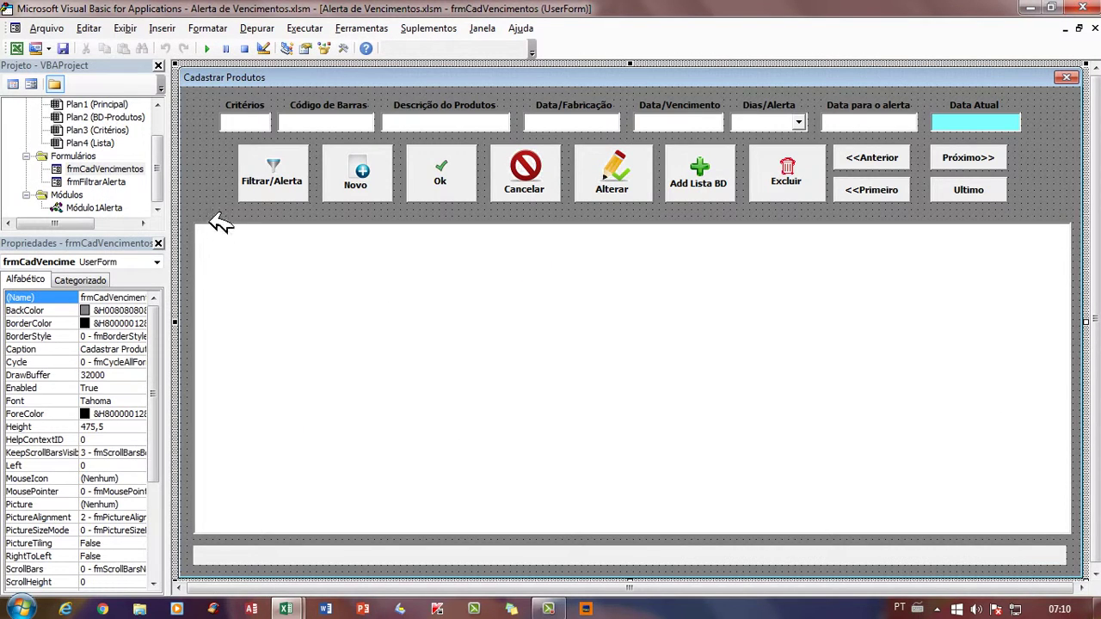
{"action": "left_click", "coordinate": [210, 49]}
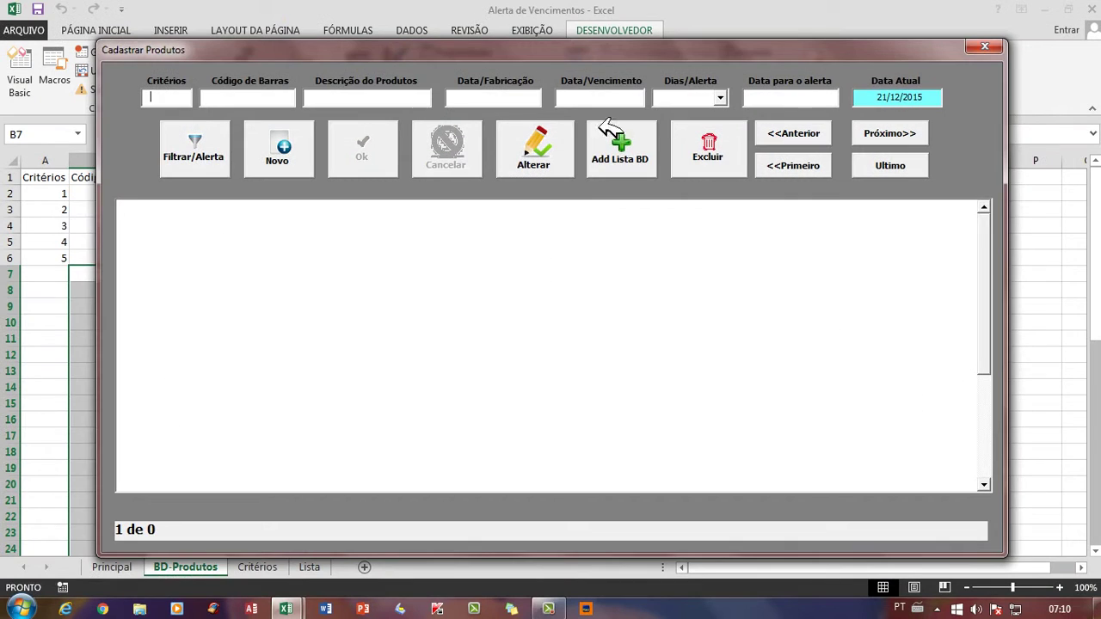
{"action": "left_click", "coordinate": [988, 45]}
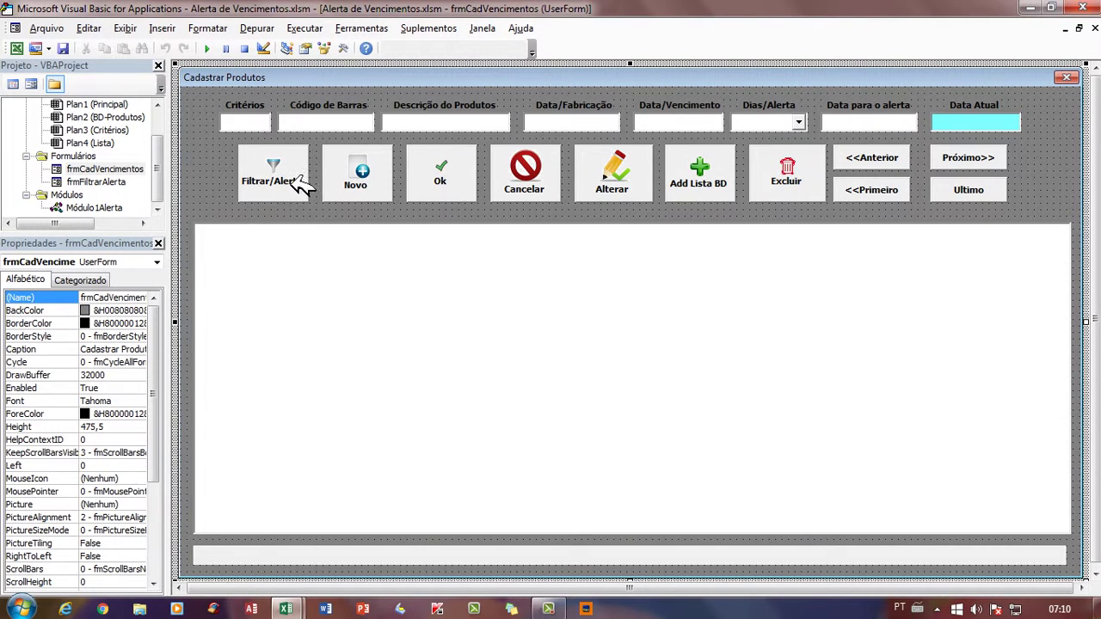
Look through the code of frmCadVencimentos and open the click procedure of its Add Lista BD button.
{"action": "key", "text": "F7"}
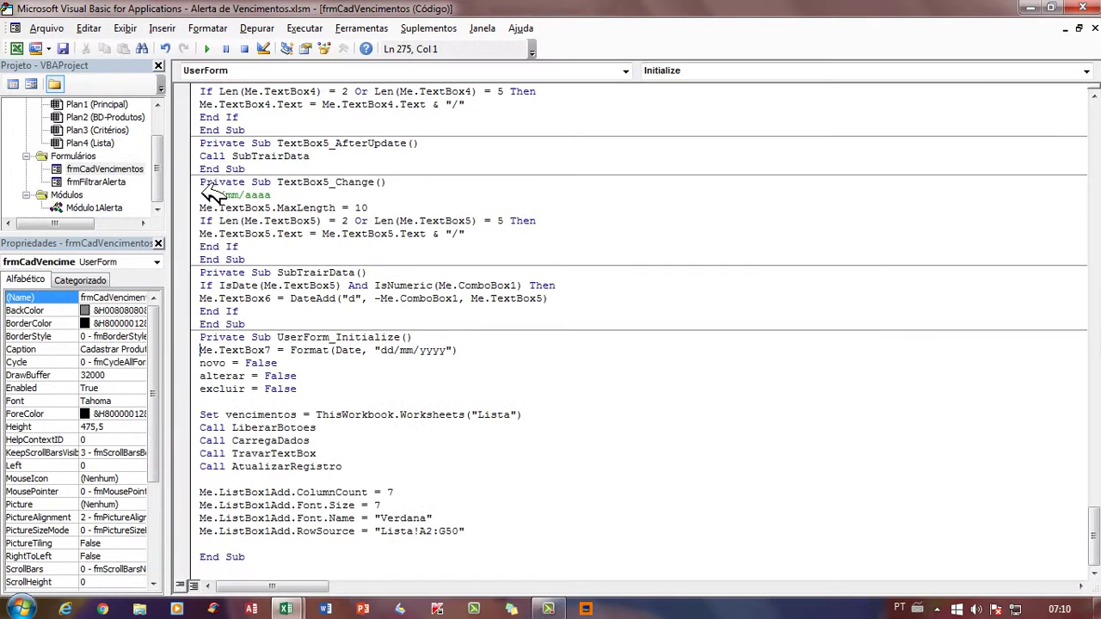
{"action": "left_click", "coordinate": [298, 414]}
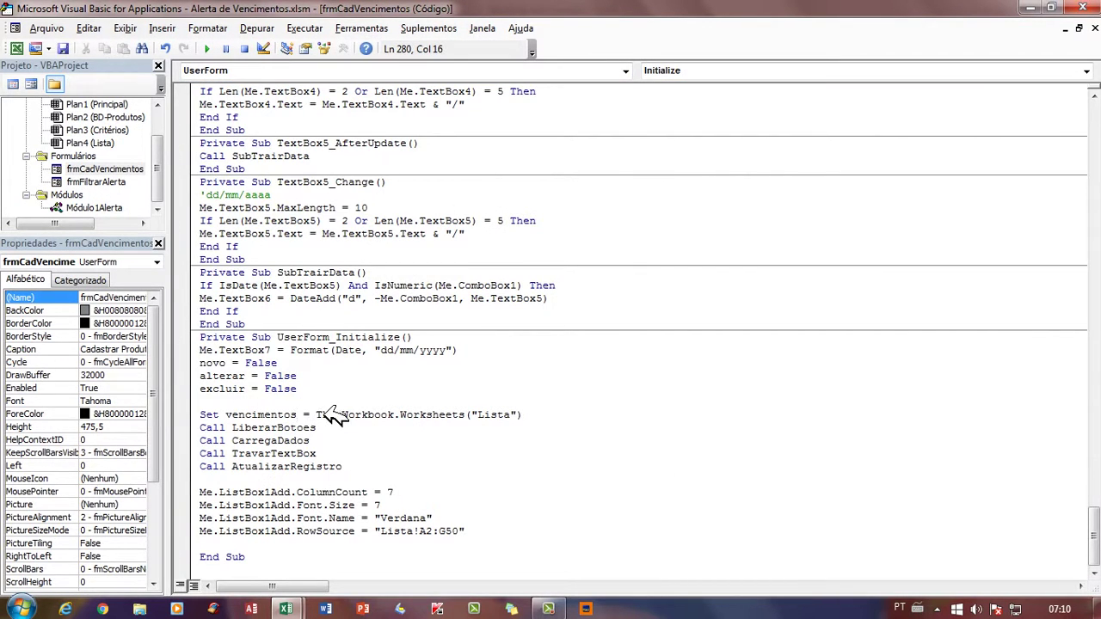
{"action": "left_click", "coordinate": [387, 493]}
{"action": "scroll", "coordinate": [344, 433], "scroll_direction": "up", "scroll_amount": 15}
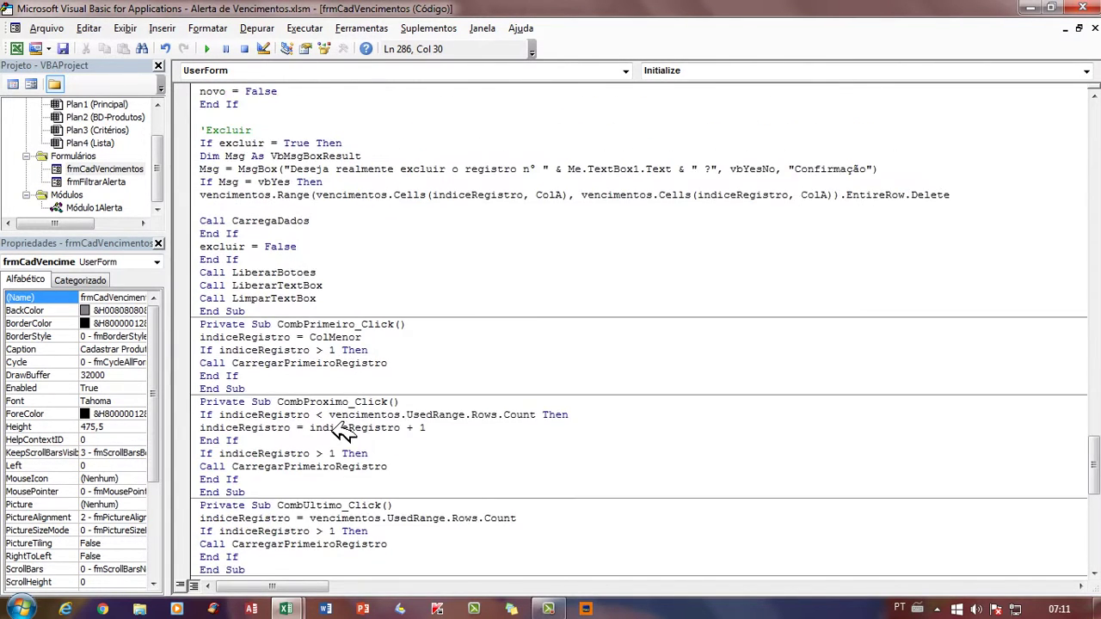
{"action": "scroll", "coordinate": [345, 433], "scroll_direction": "up", "scroll_amount": 8}
{"action": "double_click", "coordinate": [112, 168]}
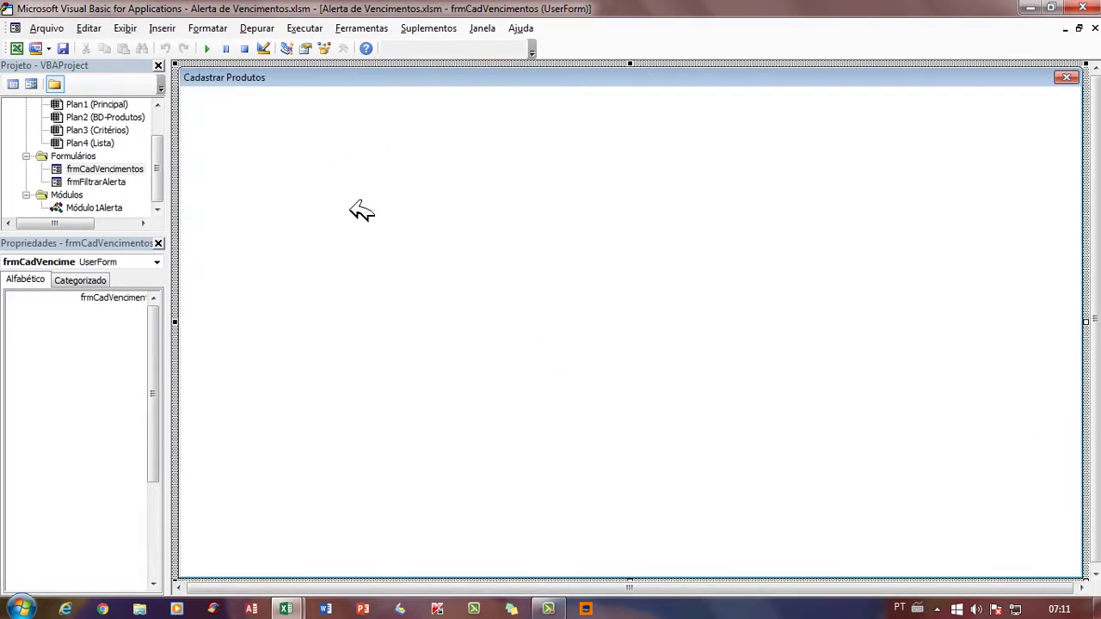
{"action": "double_click", "coordinate": [679, 177]}
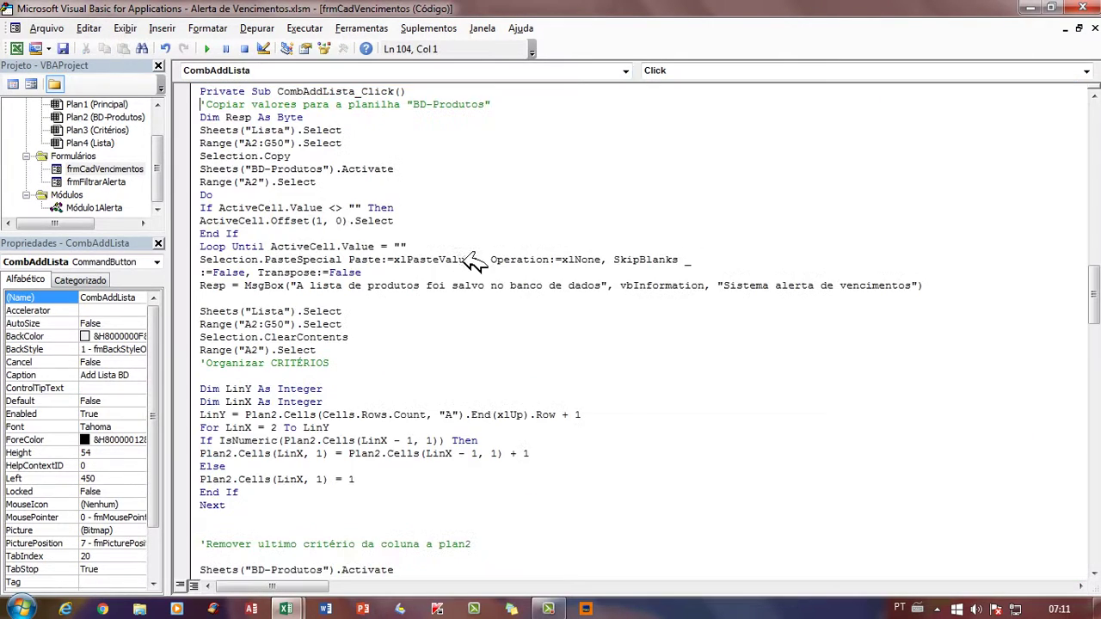
Look through the frmCadVencimentos code for the procedure that clears the text boxes and select its name, LimparTextBox.
{"action": "scroll", "coordinate": [471, 262], "scroll_direction": "up", "scroll_amount": 3}
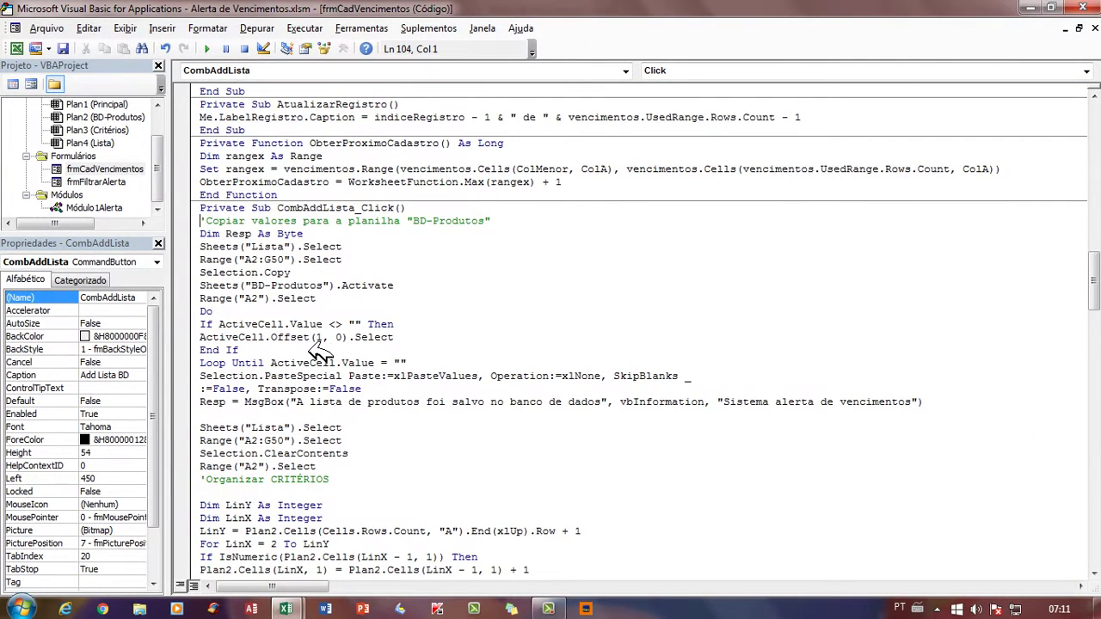
{"action": "scroll", "coordinate": [318, 353], "scroll_direction": "down", "scroll_amount": 20}
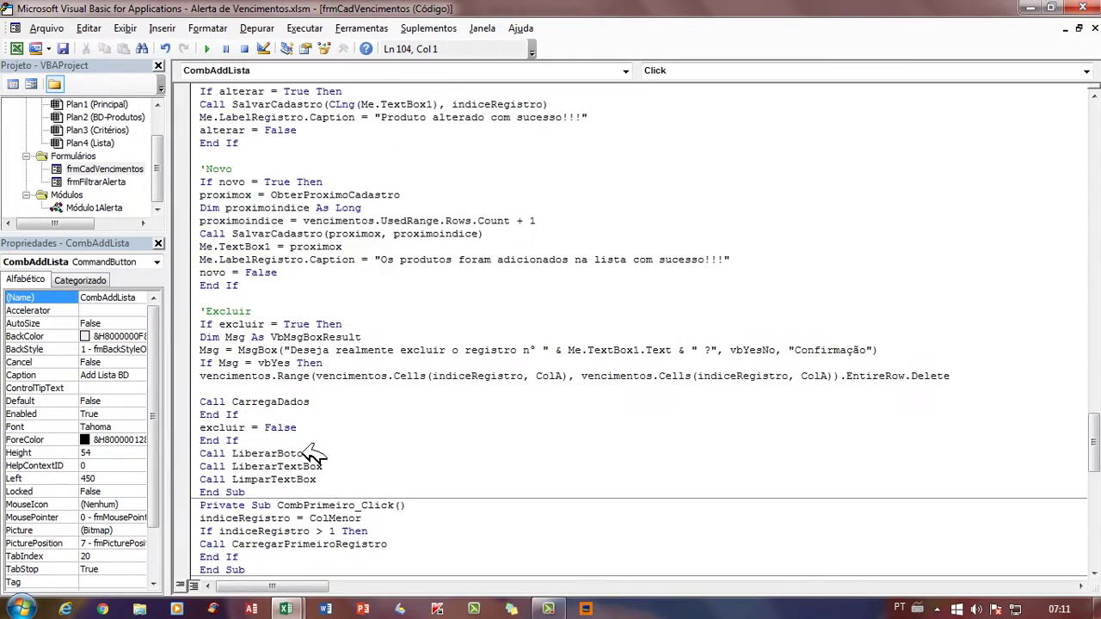
{"action": "scroll", "coordinate": [314, 454], "scroll_direction": "down", "scroll_amount": 3}
{"action": "scroll", "coordinate": [314, 445], "scroll_direction": "up", "scroll_amount": 19}
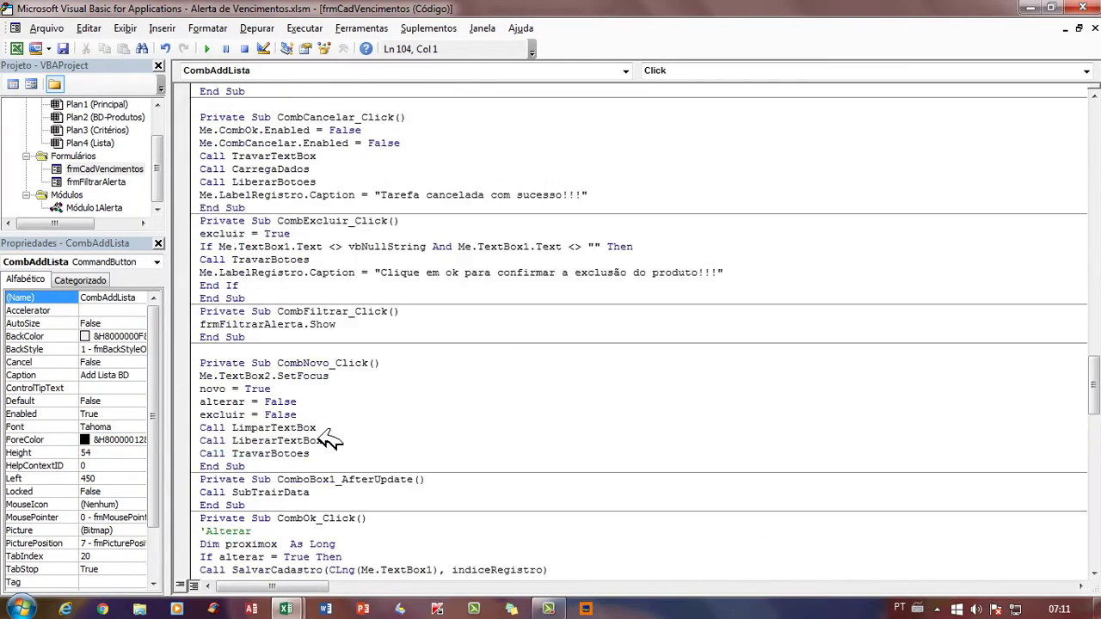
{"action": "scroll", "coordinate": [340, 397], "scroll_direction": "up", "scroll_amount": 18}
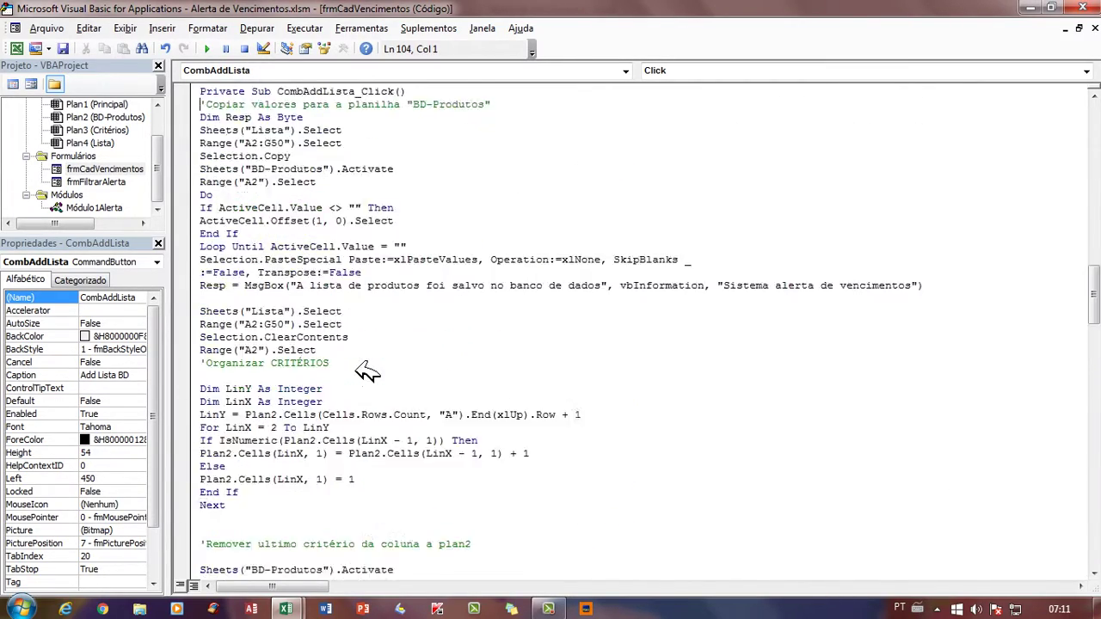
{"action": "scroll", "coordinate": [267, 263], "scroll_direction": "up", "scroll_amount": 6}
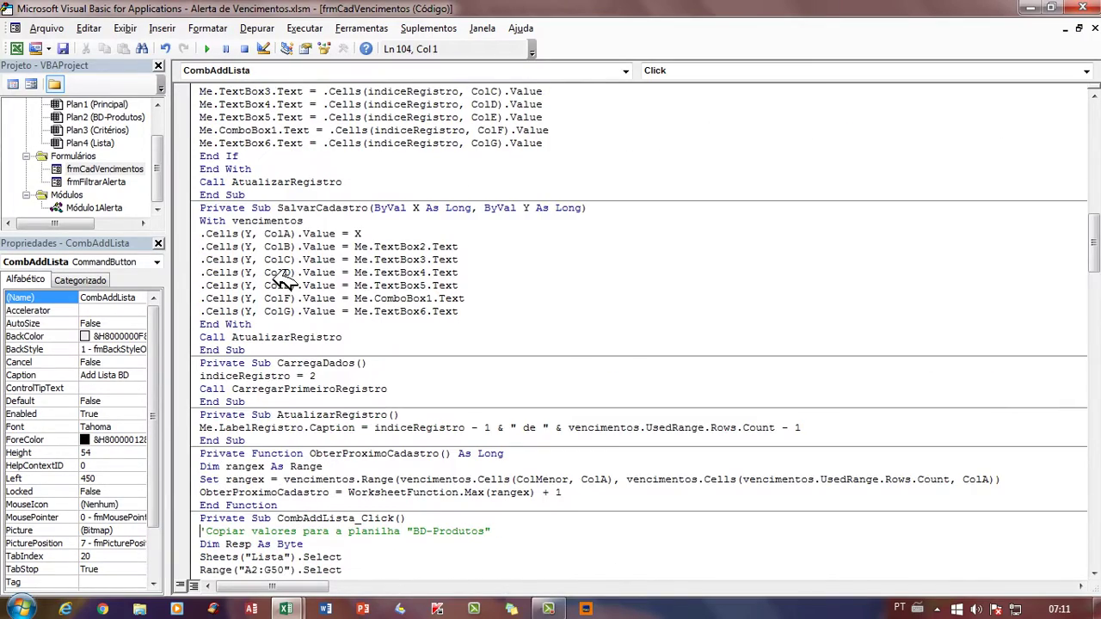
{"action": "scroll", "coordinate": [287, 283], "scroll_direction": "down", "scroll_amount": 5}
{"action": "scroll", "coordinate": [318, 363], "scroll_direction": "up", "scroll_amount": 19}
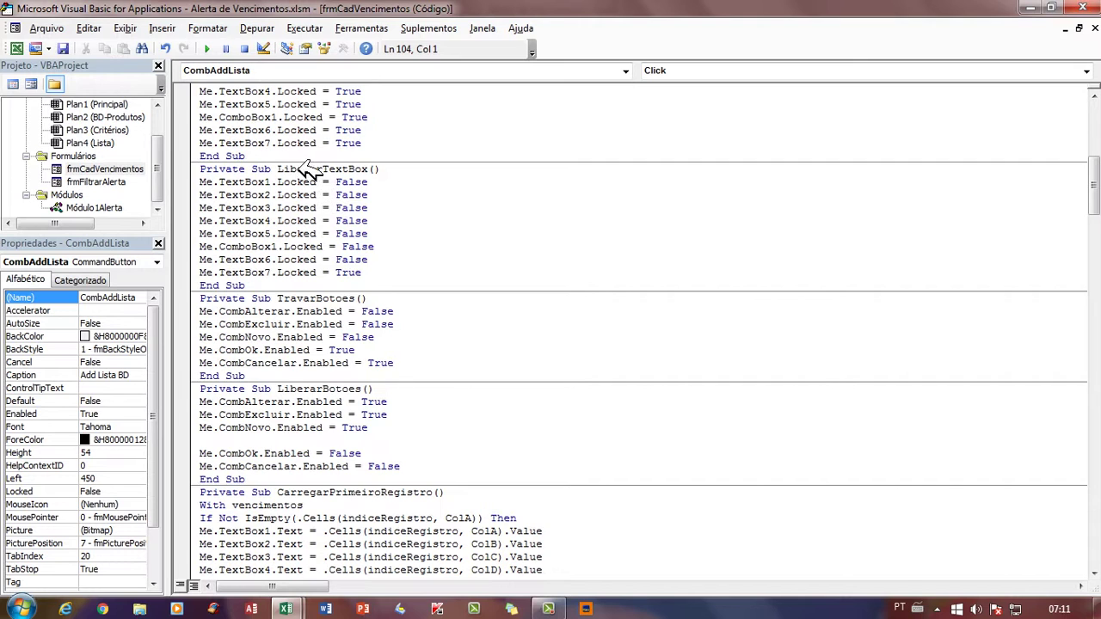
{"action": "scroll", "coordinate": [322, 176], "scroll_direction": "up", "scroll_amount": 4}
{"action": "scroll", "coordinate": [320, 202], "scroll_direction": "up", "scroll_amount": 3}
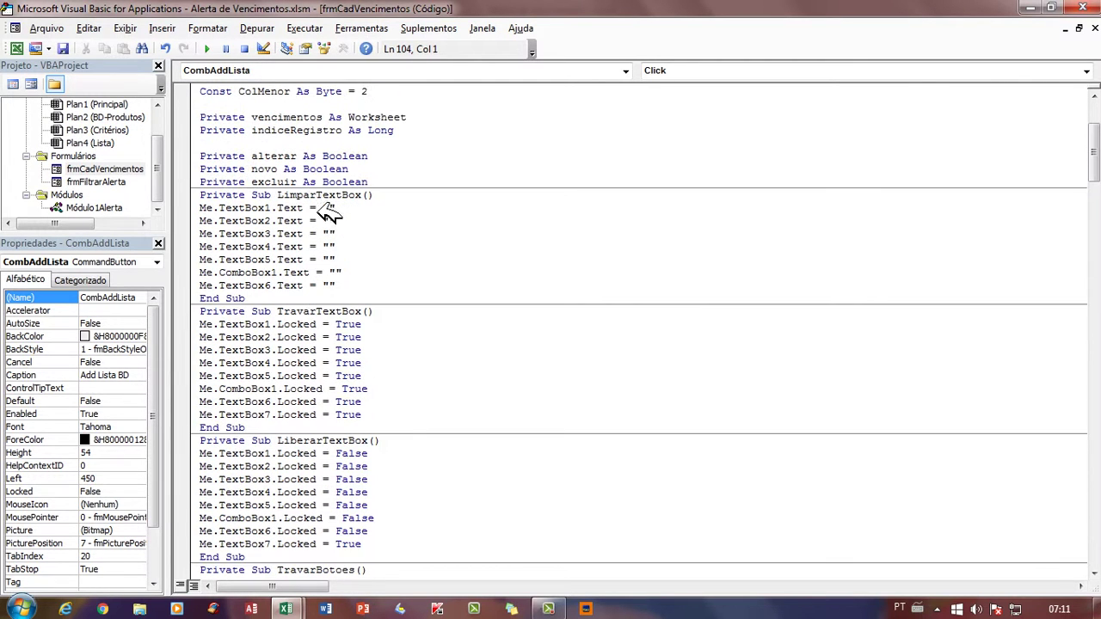
{"action": "left_click_drag", "start_coordinate": [277, 195], "coordinate": [370, 195]}
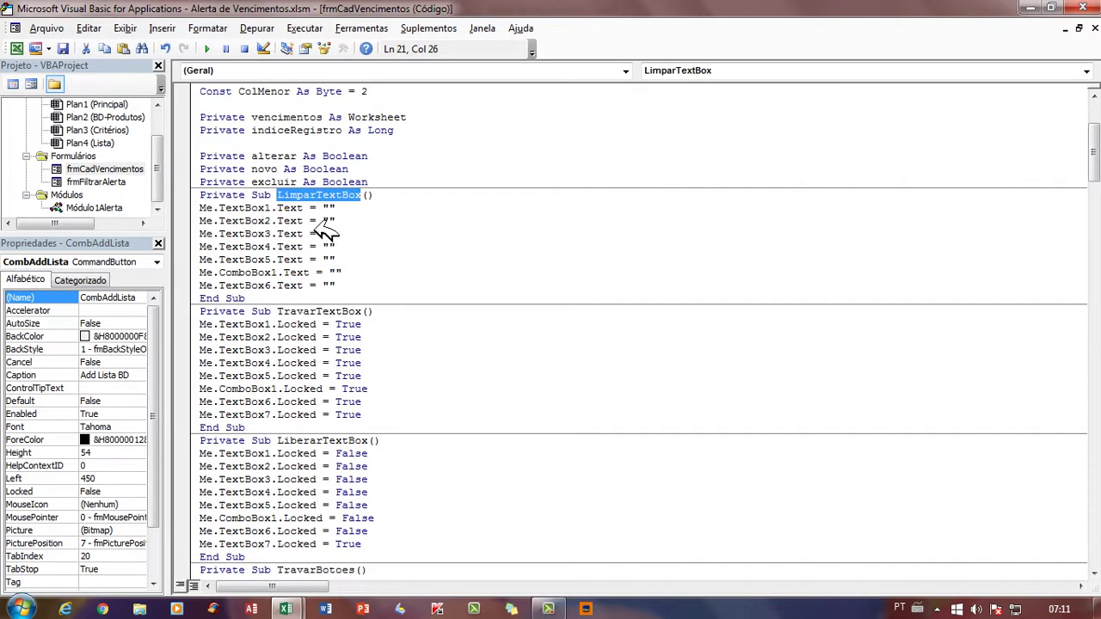
Add the line Call LimparTextBox at the end of the Add Lista BD button's click procedure.
{"action": "double_click", "coordinate": [129, 169]}
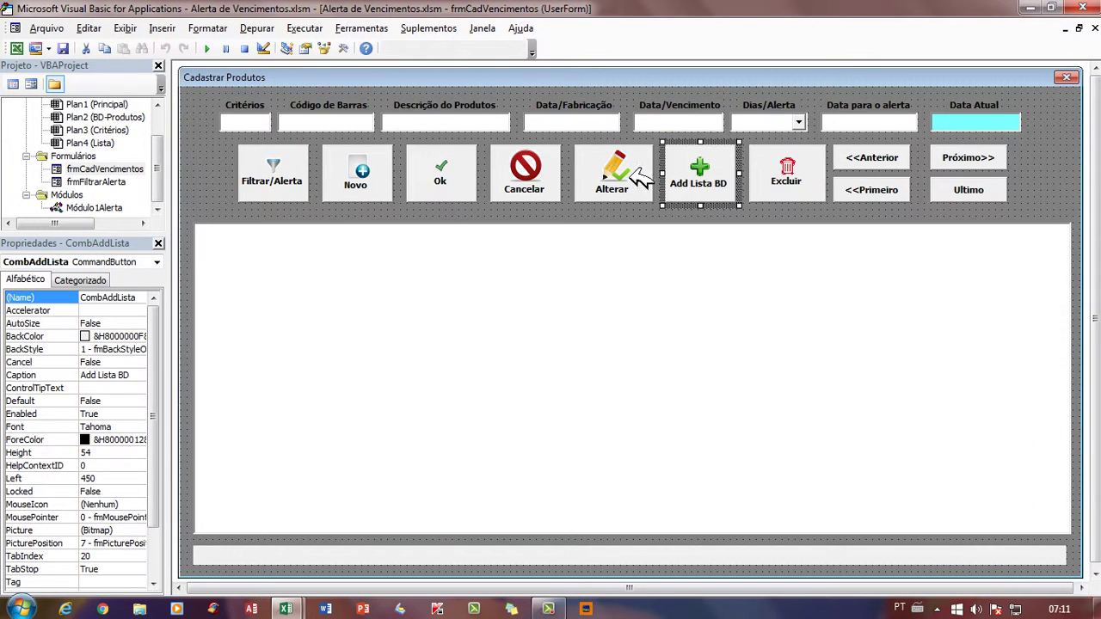
{"action": "double_click", "coordinate": [701, 176]}
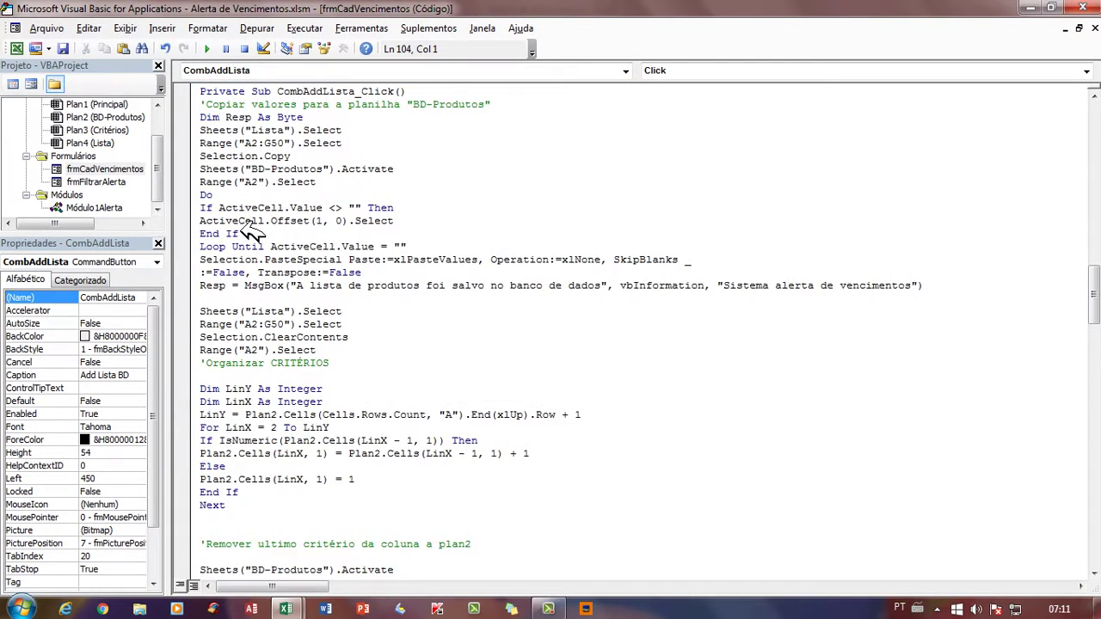
{"action": "scroll", "coordinate": [254, 258], "scroll_direction": "down", "scroll_amount": 8}
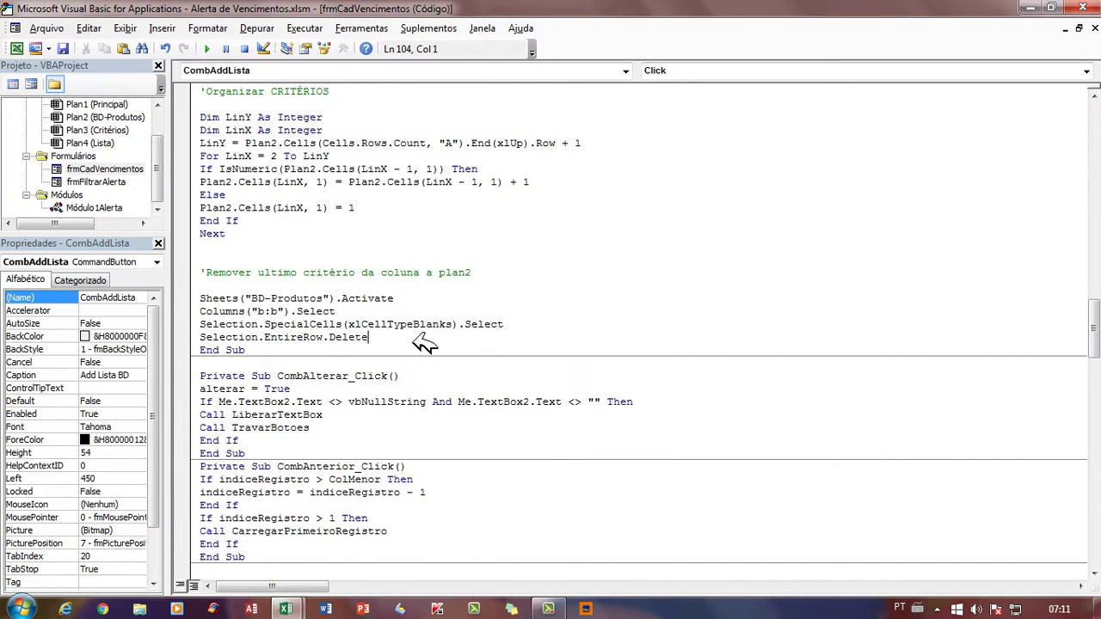
{"action": "key", "text": "Return"}
{"action": "key", "text": "Return"}
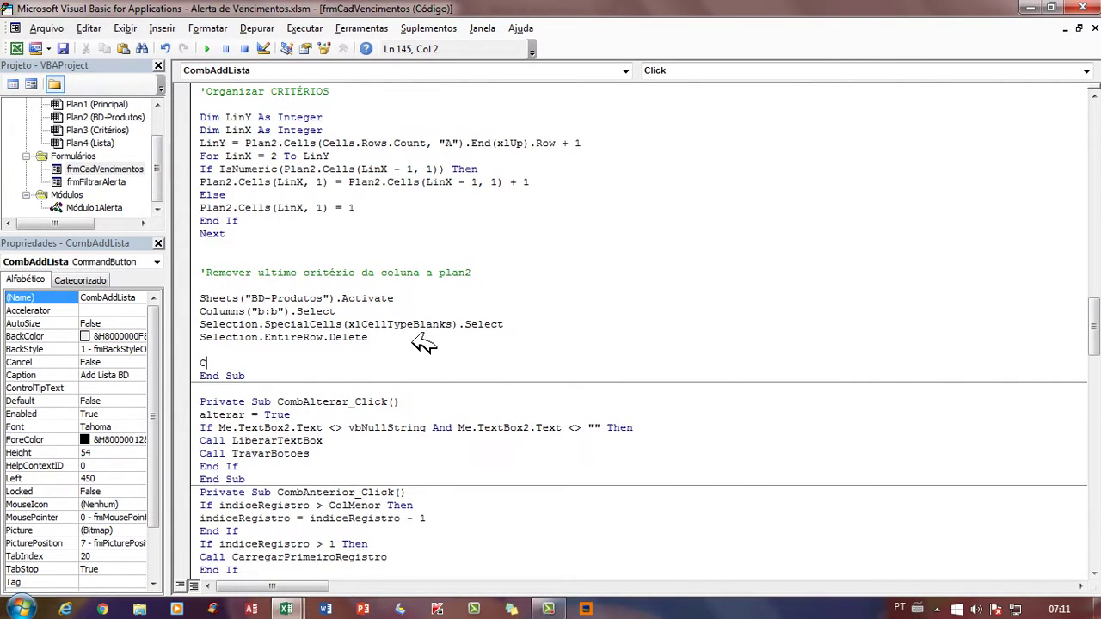
{"action": "type", "text": "Call LimparTextBox"}
{"action": "left_click", "coordinate": [267, 222]}
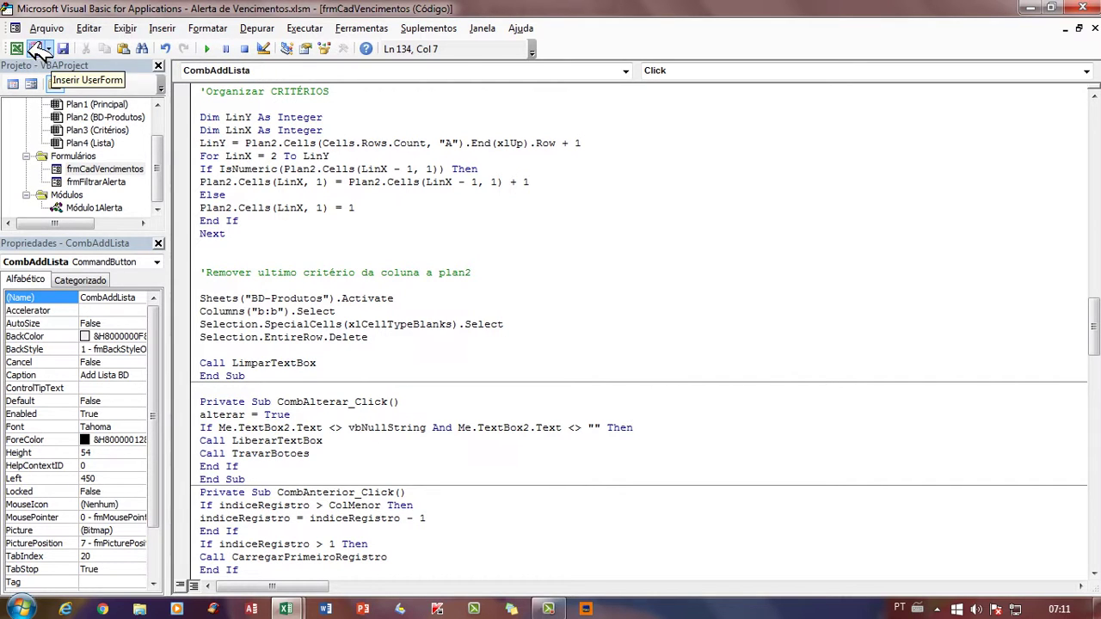
Run the form and add product Açucar with barcode 66587, manufactured 16/10/2014, expiring 16/12/2016, with 60 alert days.
{"action": "left_click", "coordinate": [209, 48]}
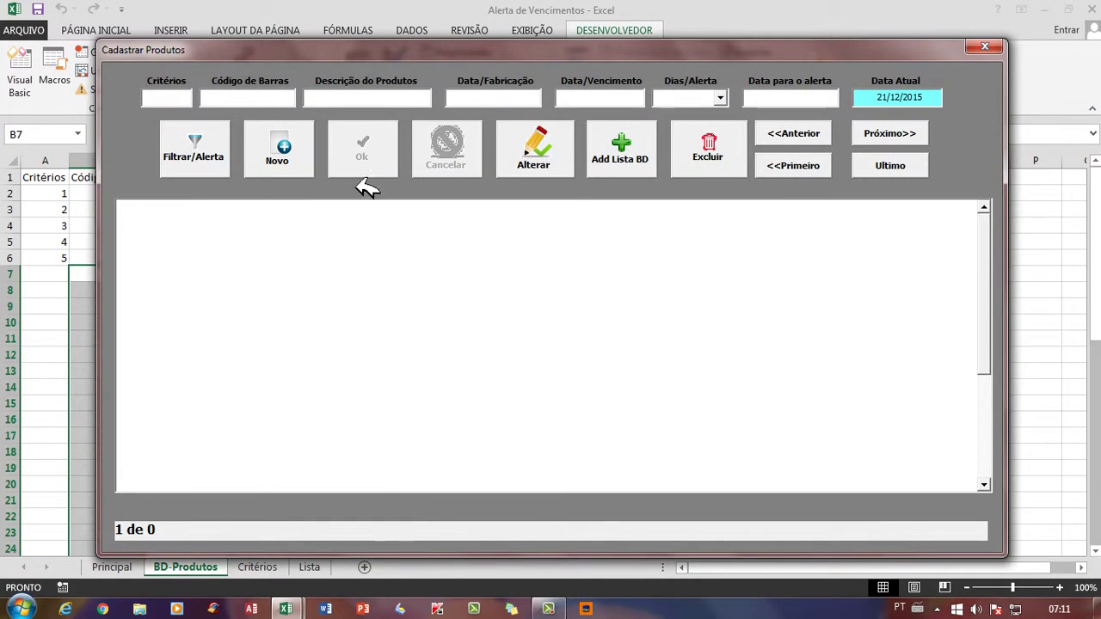
{"action": "left_click", "coordinate": [281, 147]}
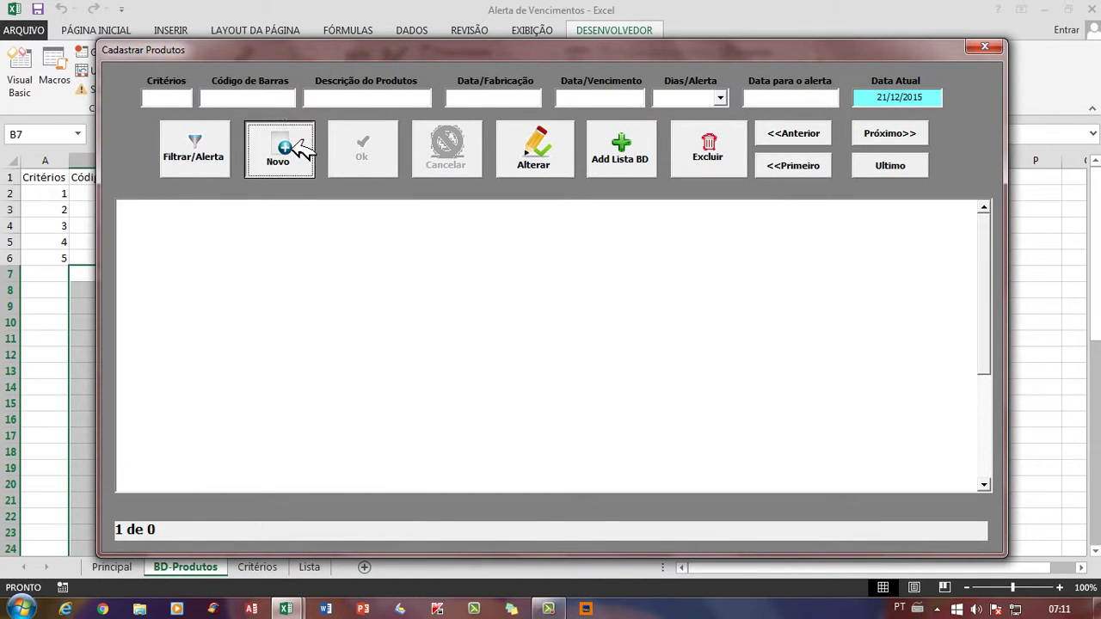
{"action": "left_click_drag", "start_coordinate": [306, 58], "coordinate": [305, 176]}
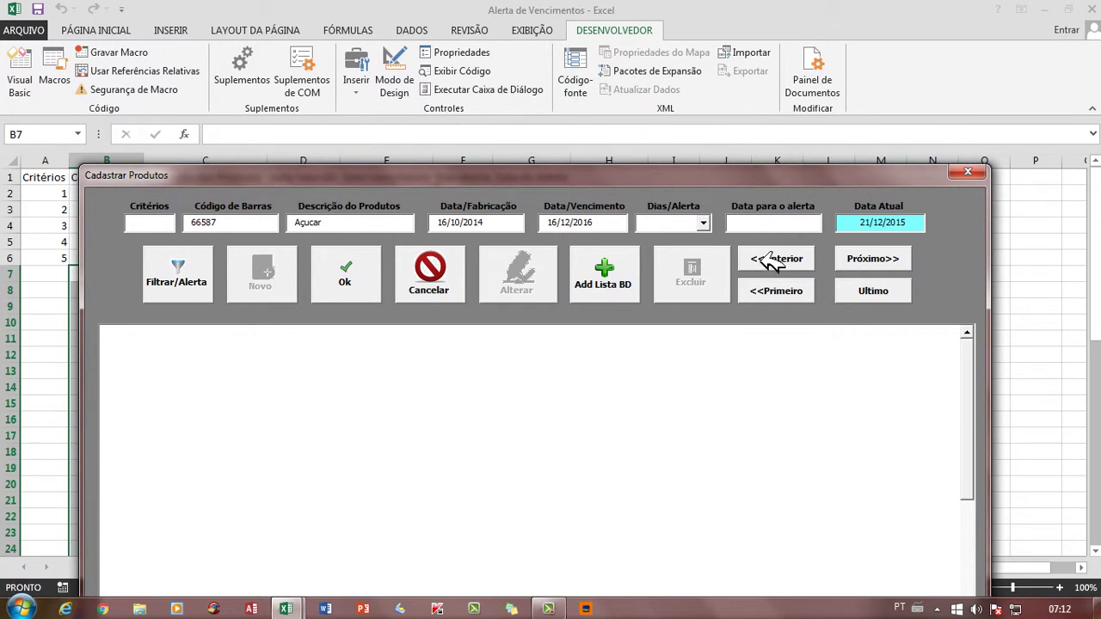
{"action": "left_click", "coordinate": [685, 222]}
{"action": "type", "text": "60"}
{"action": "left_click", "coordinate": [769, 222]}
{"action": "left_click", "coordinate": [363, 286]}
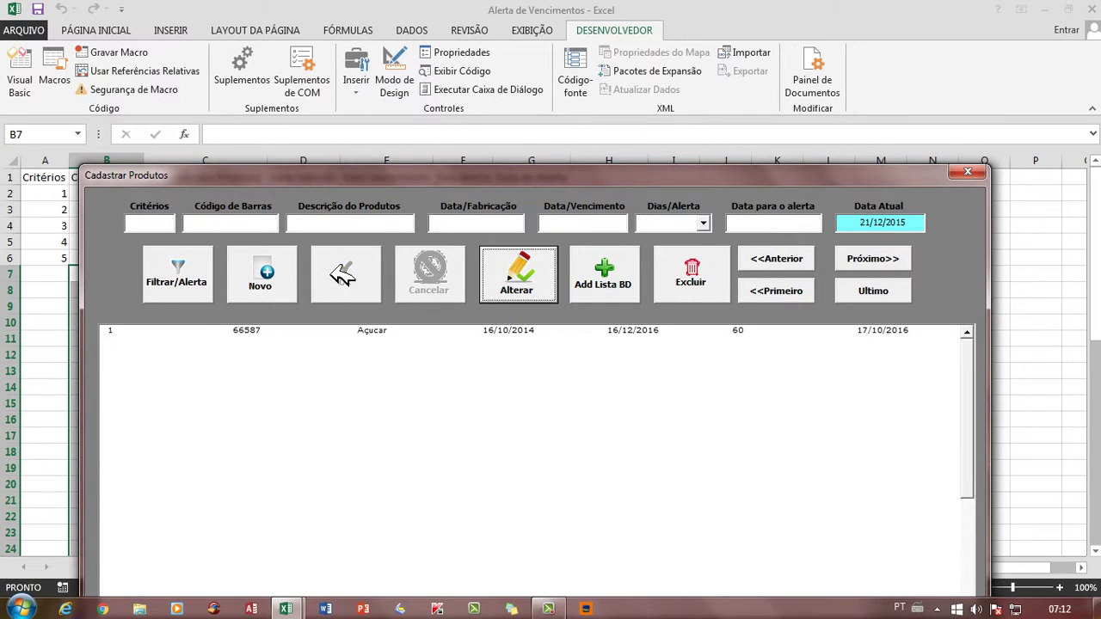
Add product Açúcar fino with barcode 69958, manufactured 11/08/2011, expiring 12/11/2020, with 90 alert days.
{"action": "left_click", "coordinate": [262, 275]}
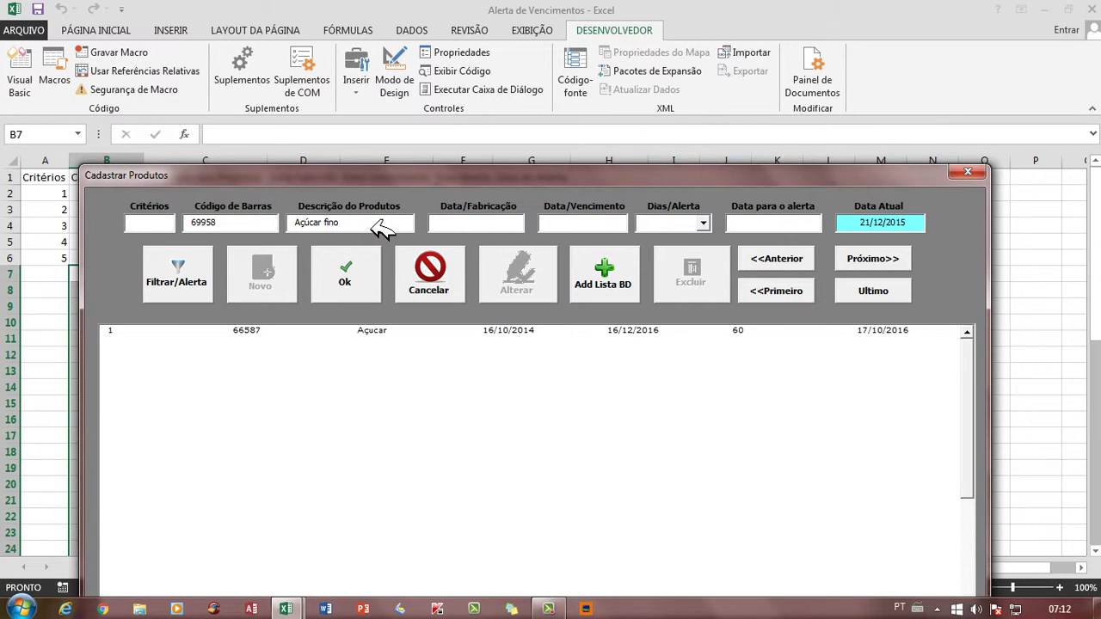
{"action": "left_click", "coordinate": [514, 222]}
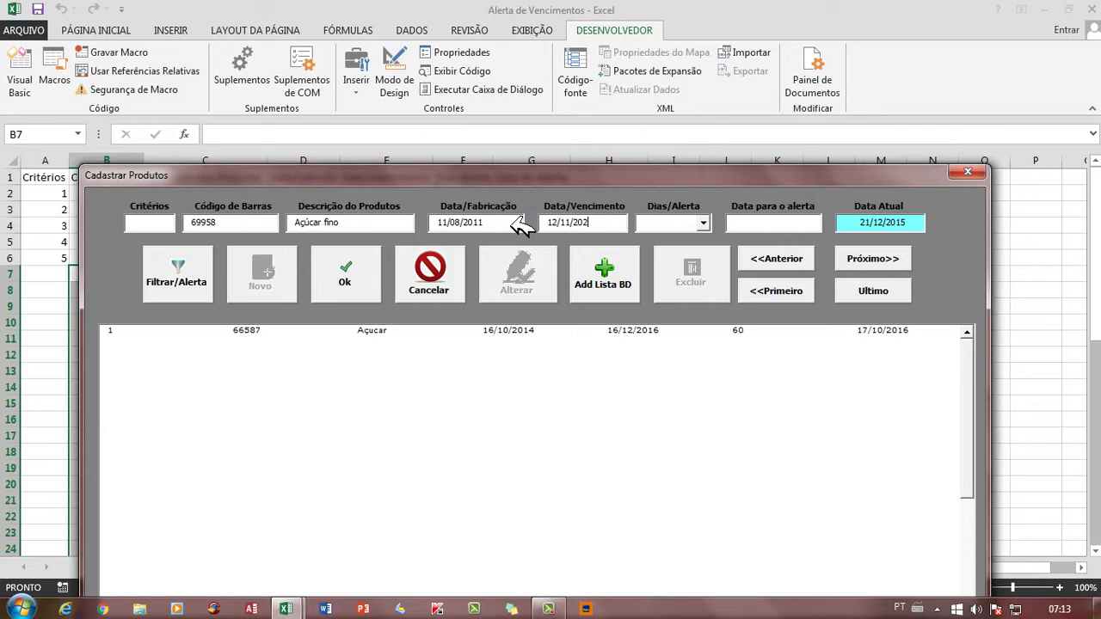
{"action": "left_click", "coordinate": [703, 223]}
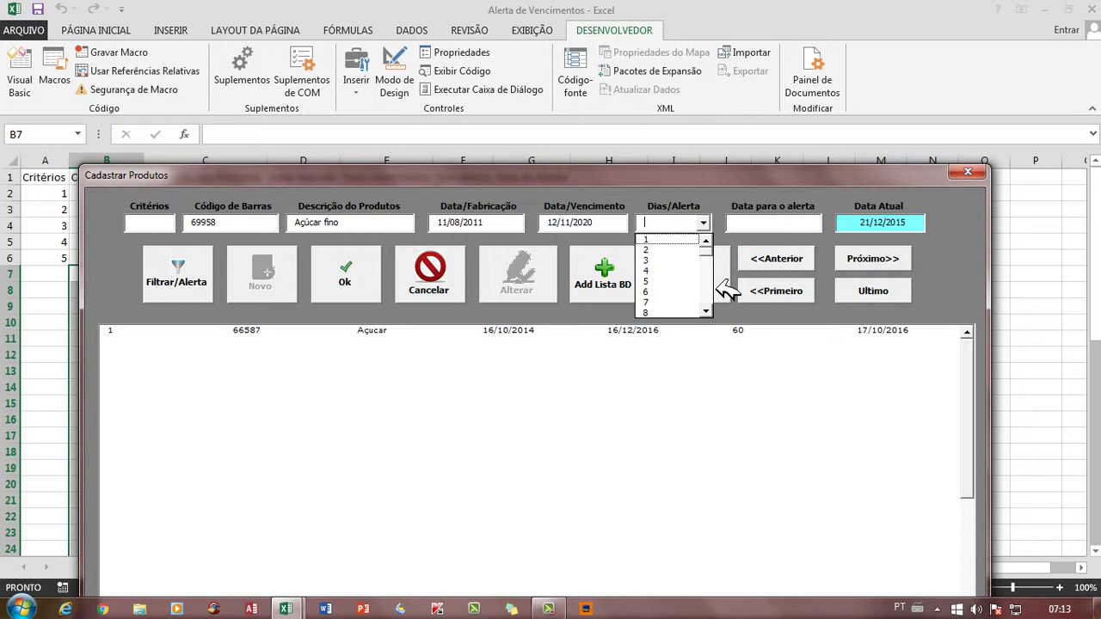
{"action": "type", "text": "90"}
{"action": "left_click", "coordinate": [778, 222]}
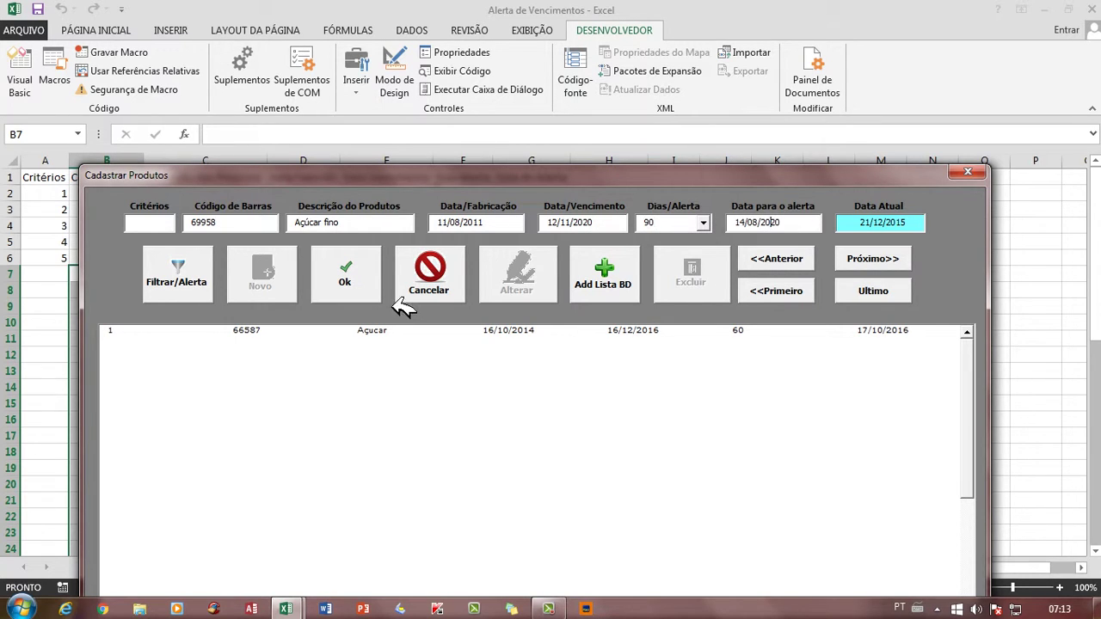
{"action": "left_click", "coordinate": [356, 288]}
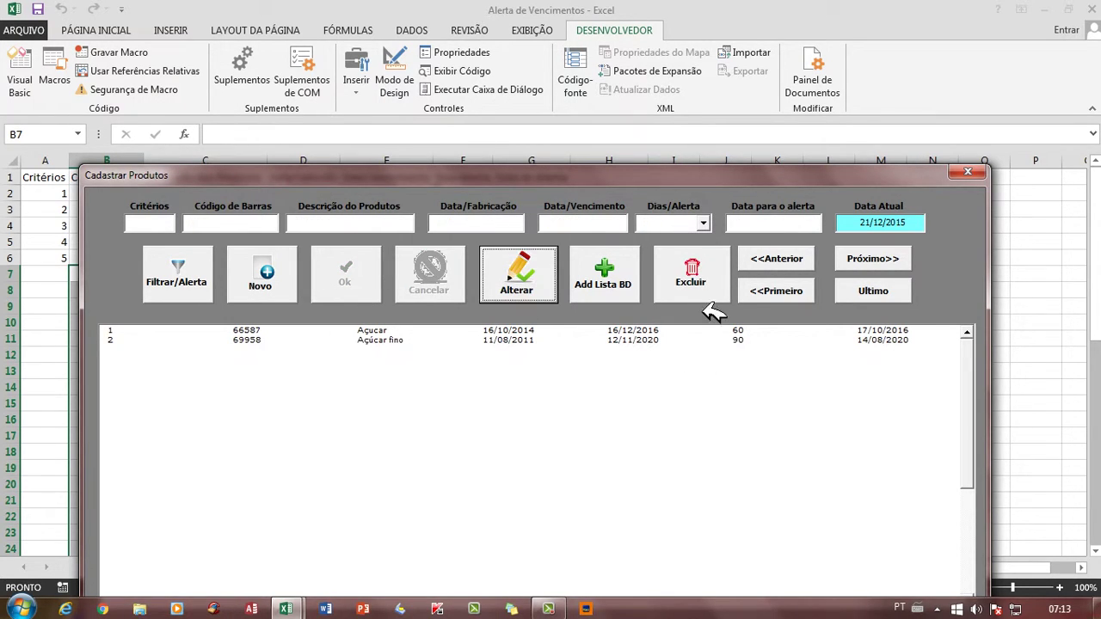
Browse the two new records with the form's navigation buttons and check both rows in the product list.
{"action": "left_click", "coordinate": [897, 292]}
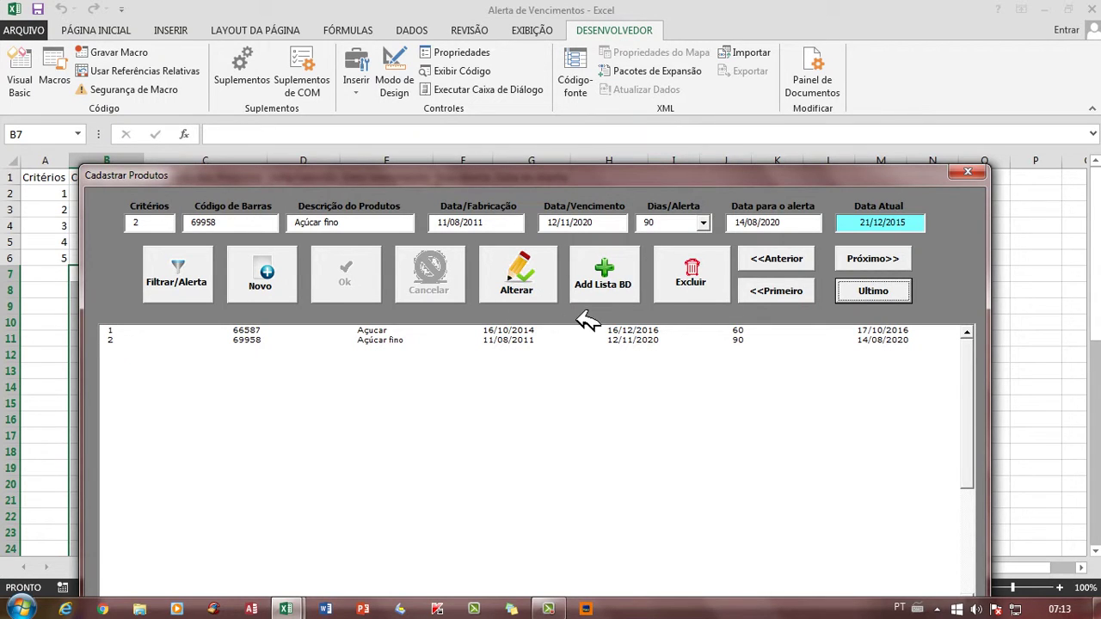
{"action": "left_click", "coordinate": [873, 260]}
{"action": "left_click", "coordinate": [777, 259]}
{"action": "left_click", "coordinate": [790, 292]}
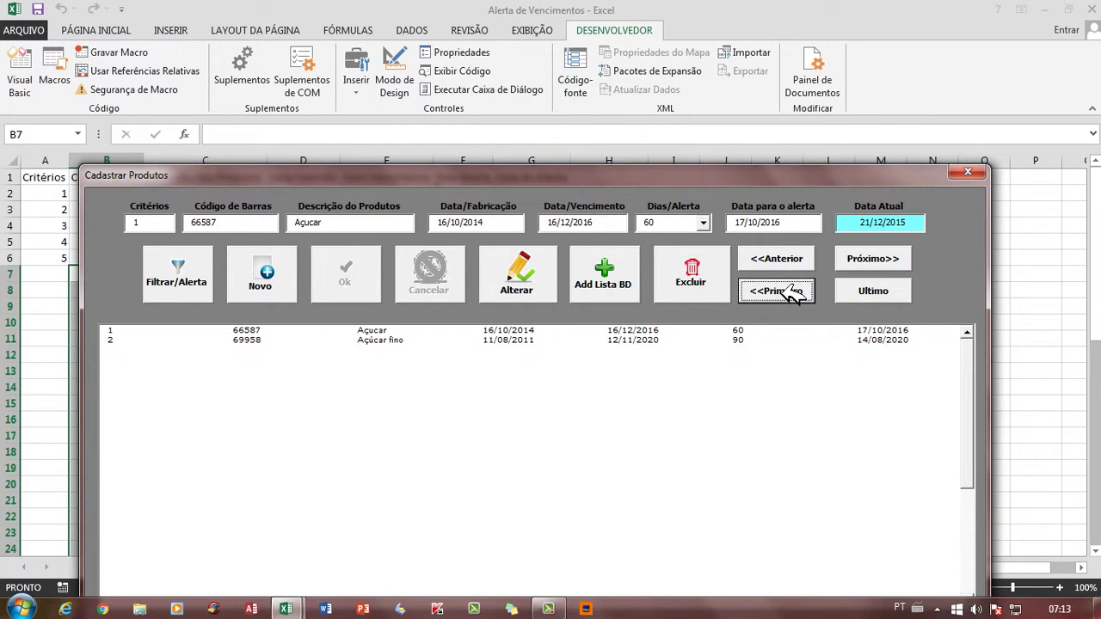
{"action": "left_click", "coordinate": [867, 260]}
{"action": "left_click", "coordinate": [878, 293]}
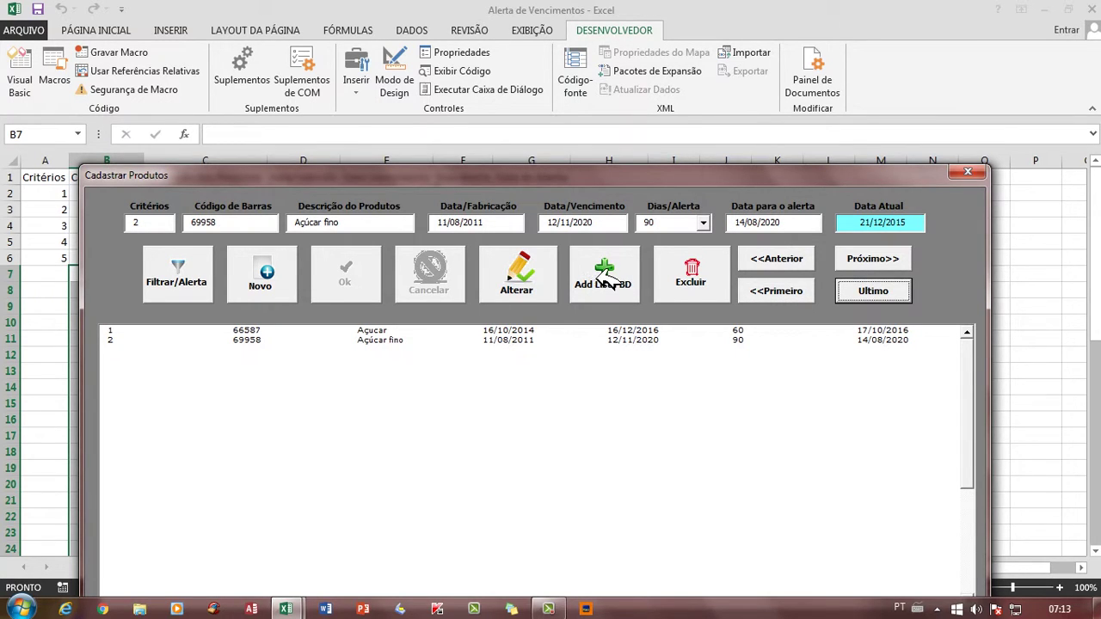
{"action": "left_click", "coordinate": [431, 340]}
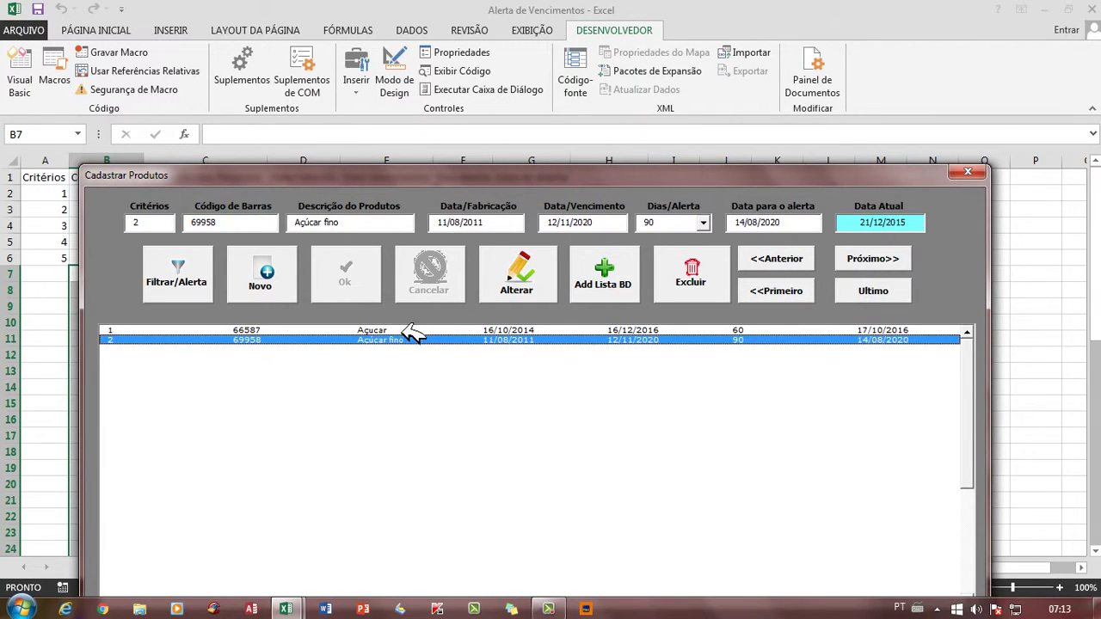
{"action": "left_click", "coordinate": [411, 330]}
Transfer the product list to the BD-Produtos sheet with Add Lista BD, accept the message and close the form.
{"action": "left_click", "coordinate": [621, 284]}
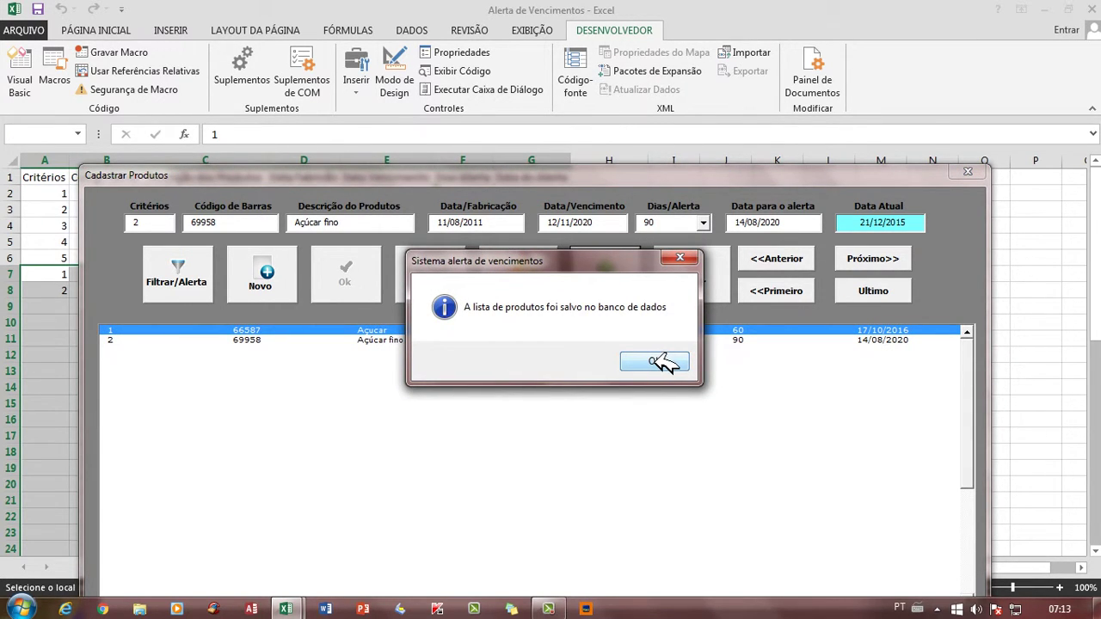
{"action": "left_click", "coordinate": [654, 361]}
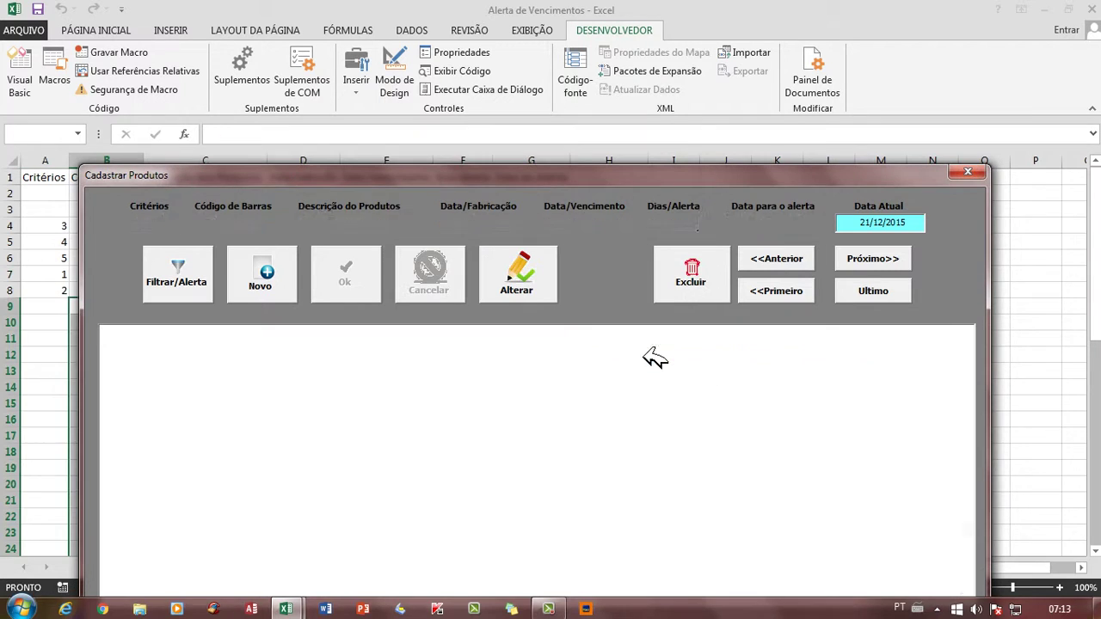
{"action": "left_click", "coordinate": [968, 172]}
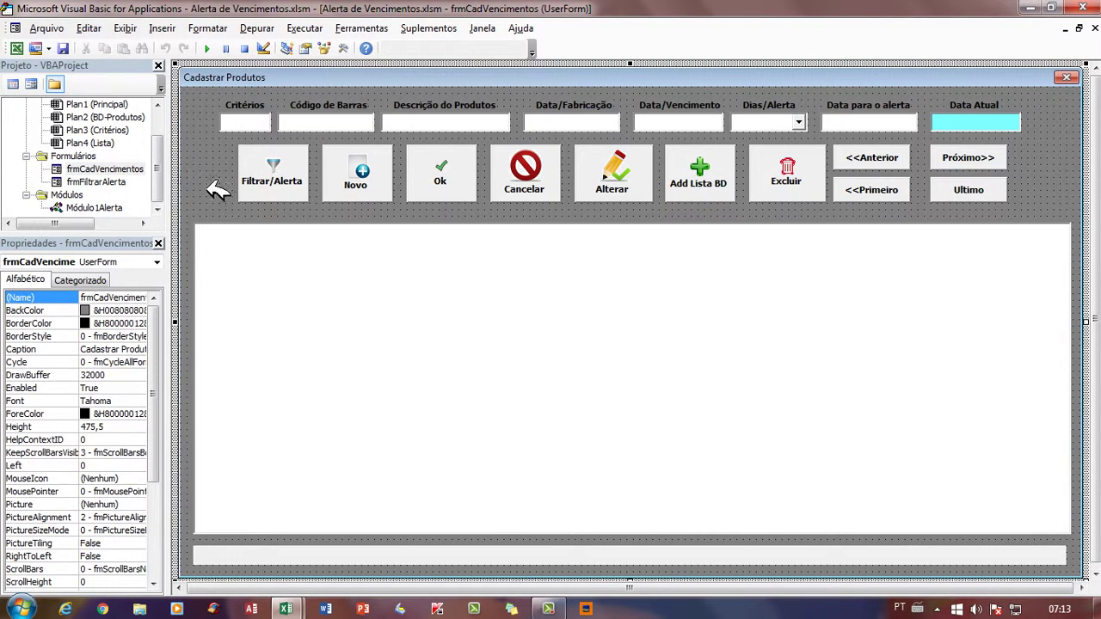
Switch to the Excel workbook and check the transferred products and their Critérios numbering on the BD-Produtos sheet.
{"action": "left_click", "coordinate": [16, 49]}
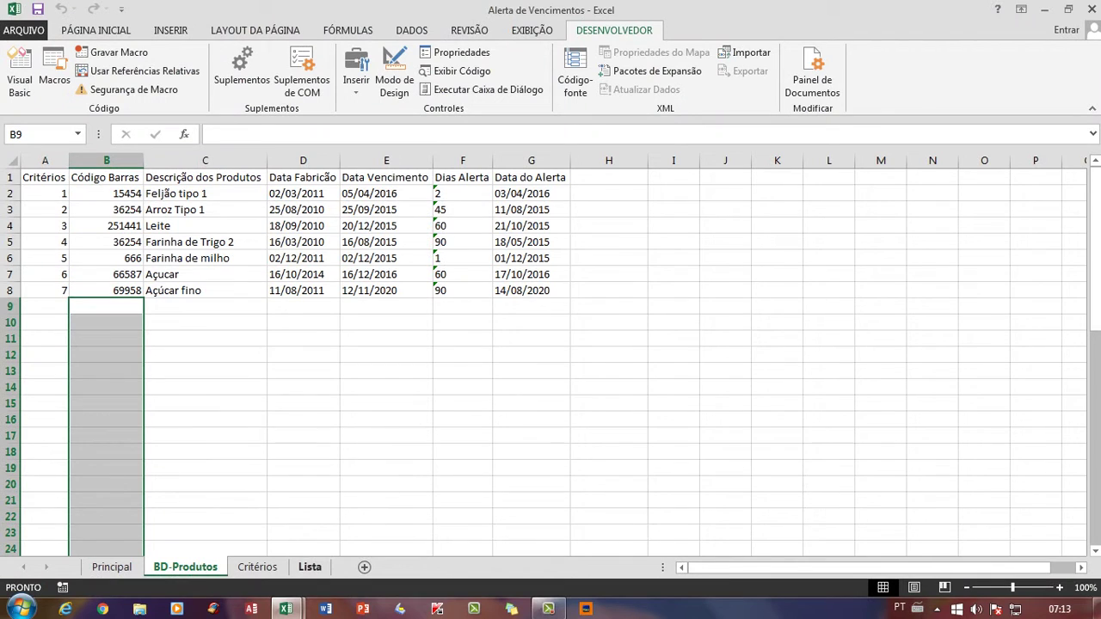
{"action": "left_click", "coordinate": [587, 609]}
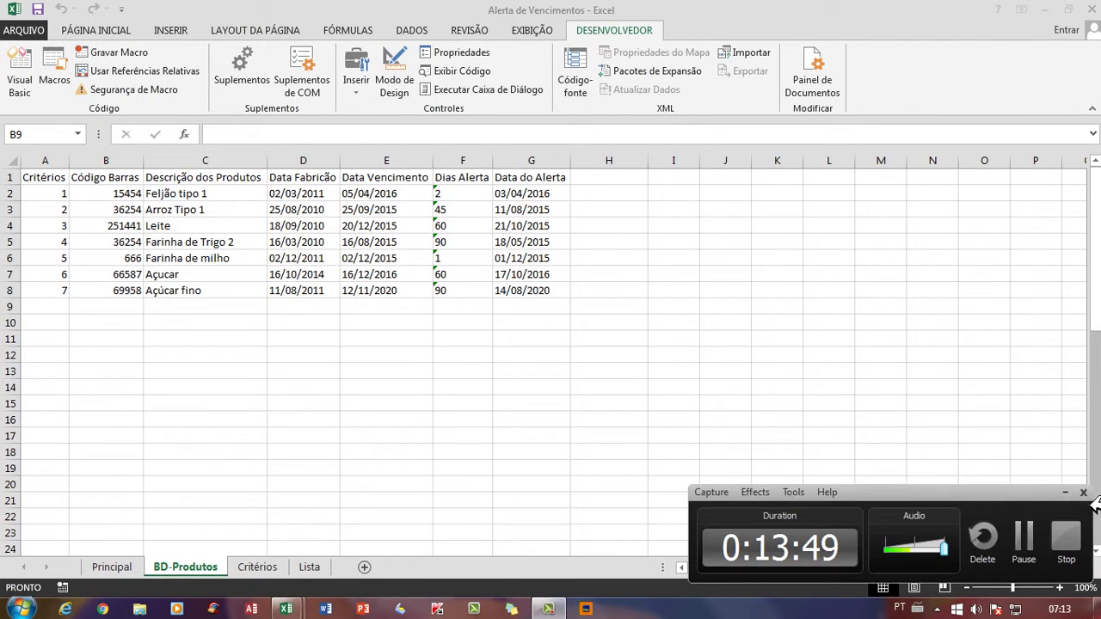
{"action": "left_click", "coordinate": [1077, 493]}
{"action": "left_click", "coordinate": [229, 293]}
{"action": "left_click", "coordinate": [105, 292]}
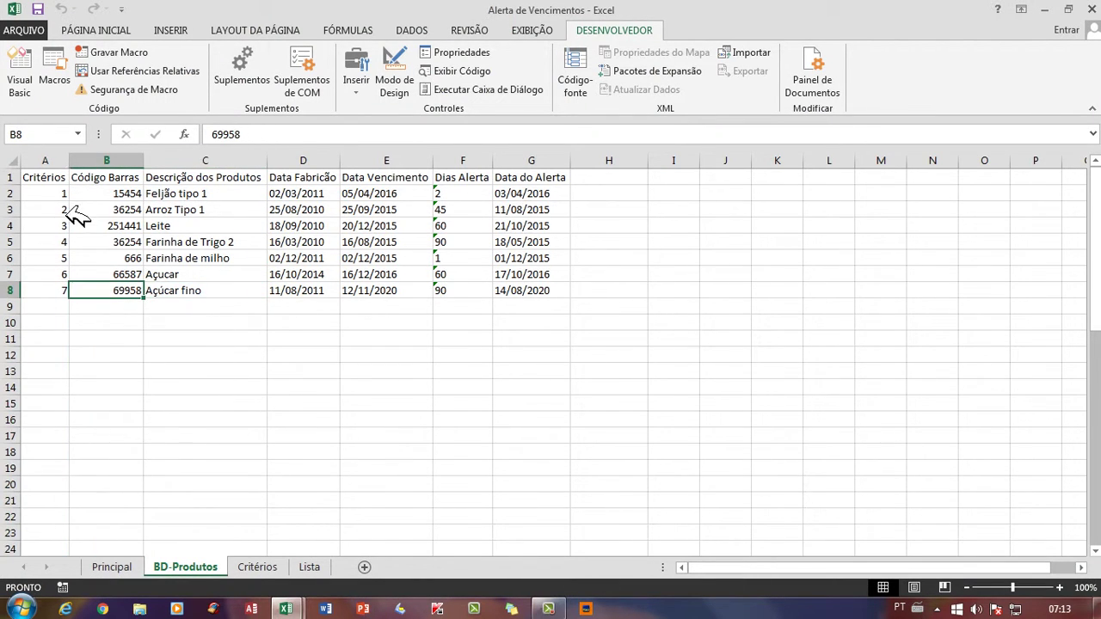
{"action": "left_click", "coordinate": [52, 194]}
{"action": "left_click", "coordinate": [258, 258]}
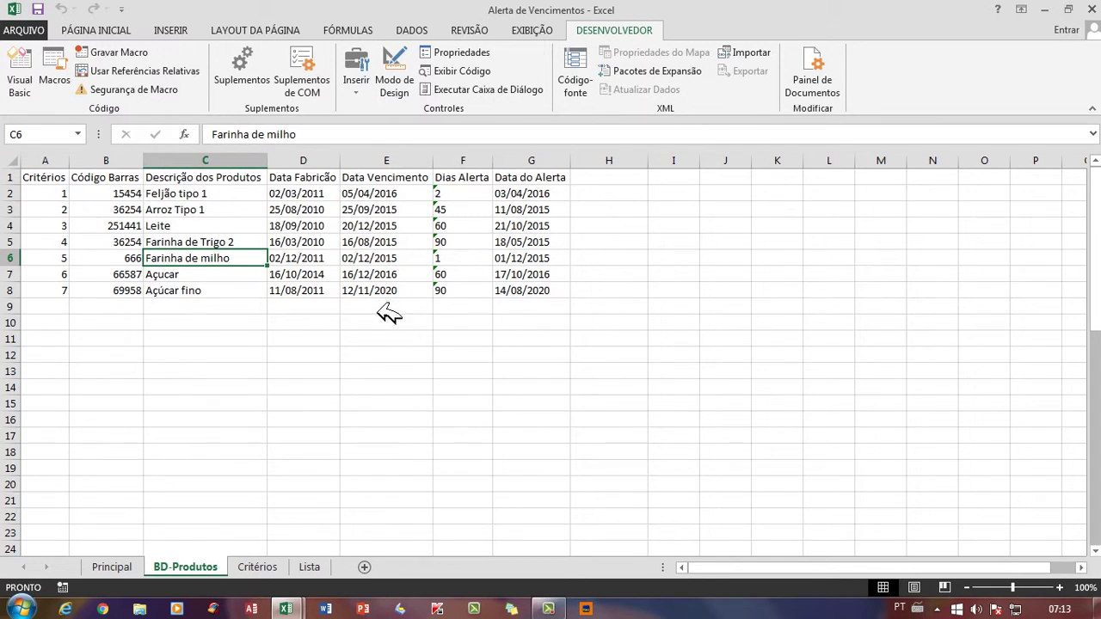
Return to the Visual Basic editor and run the Cadastrar Produtos form again.
{"action": "left_click", "coordinate": [22, 79]}
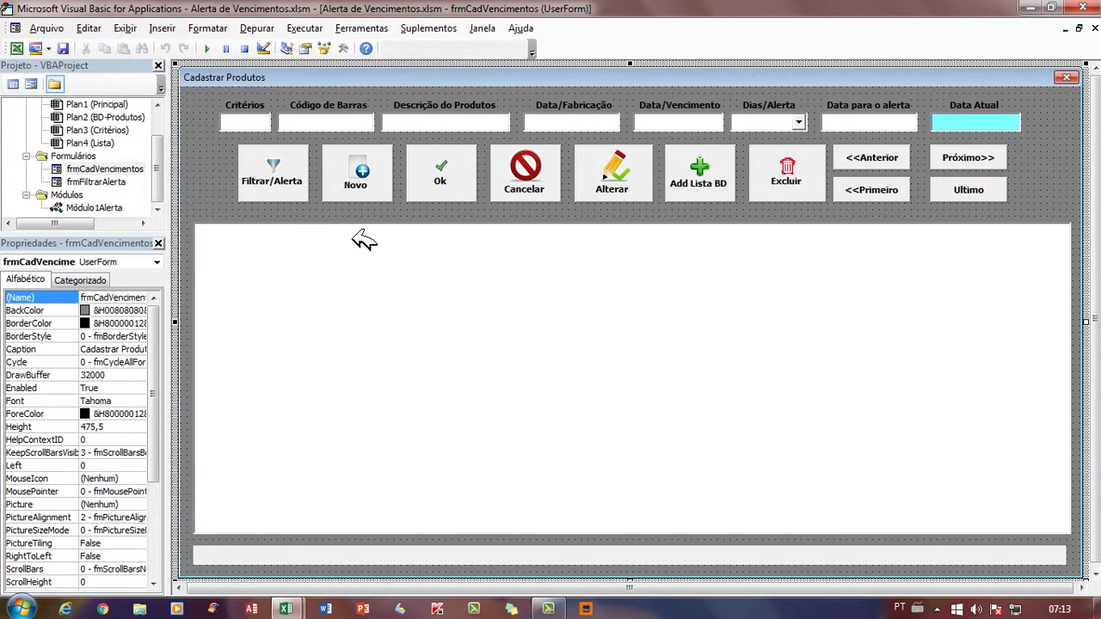
{"action": "left_click", "coordinate": [212, 48]}
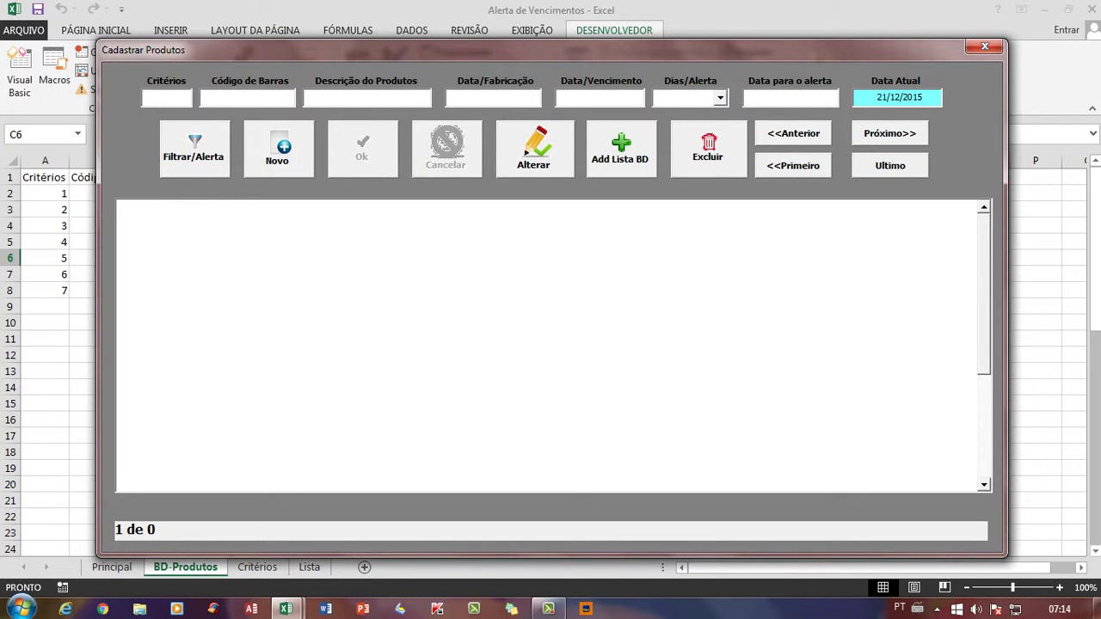
Close the Cadastrar Produtos form and examine the expiry and alert dates of the products on the BD-Produtos sheet.
{"action": "left_click", "coordinate": [983, 46]}
{"action": "left_click", "coordinate": [16, 35]}
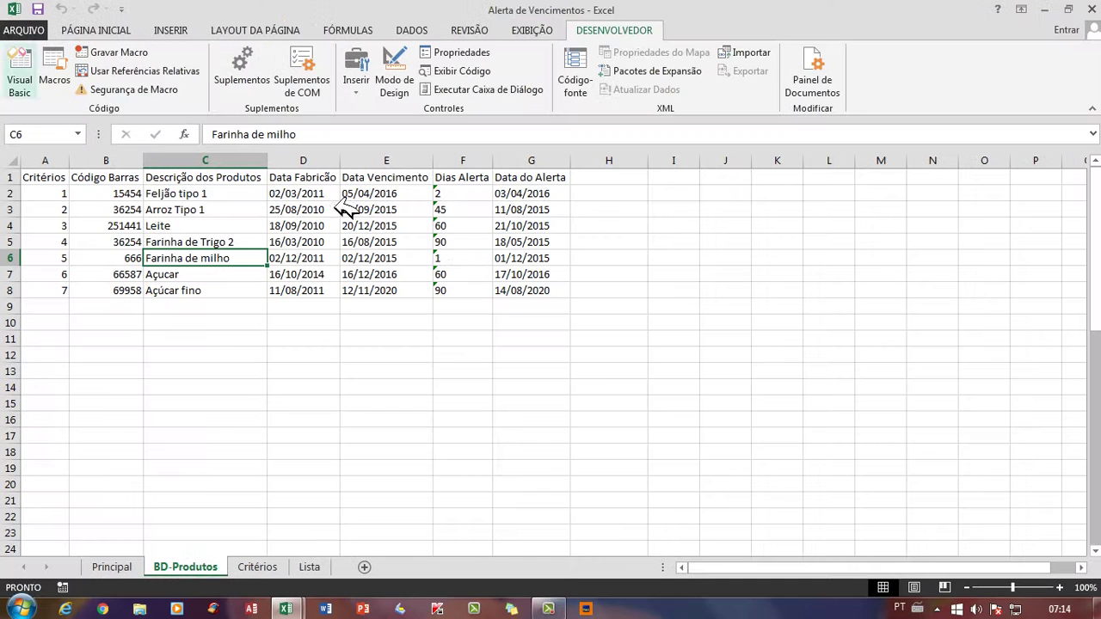
{"action": "left_click", "coordinate": [411, 190]}
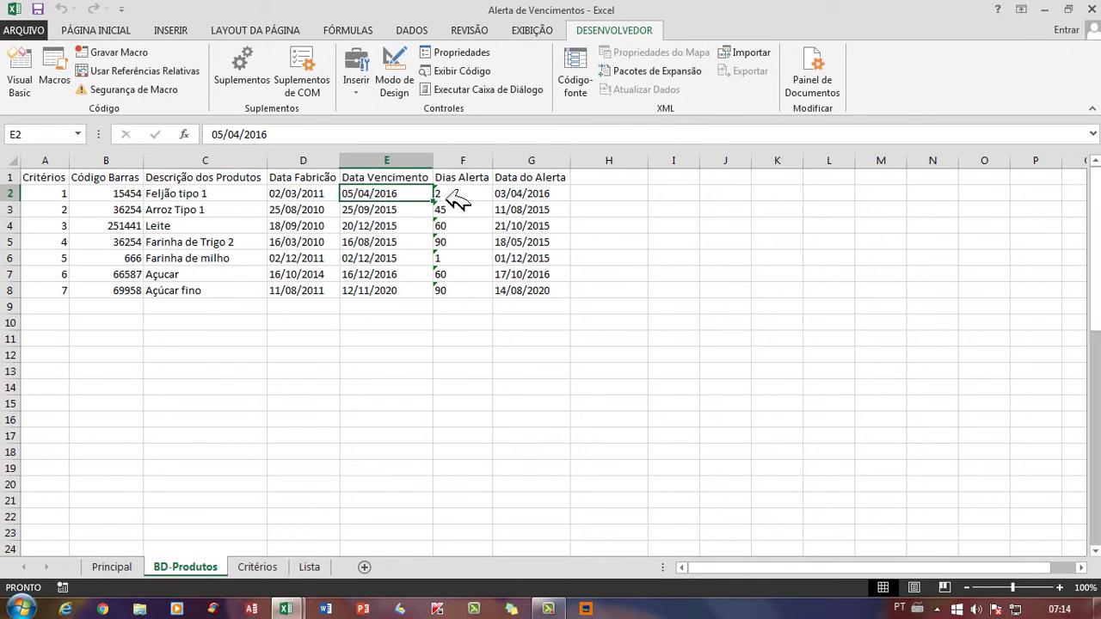
{"action": "left_click", "coordinate": [512, 196]}
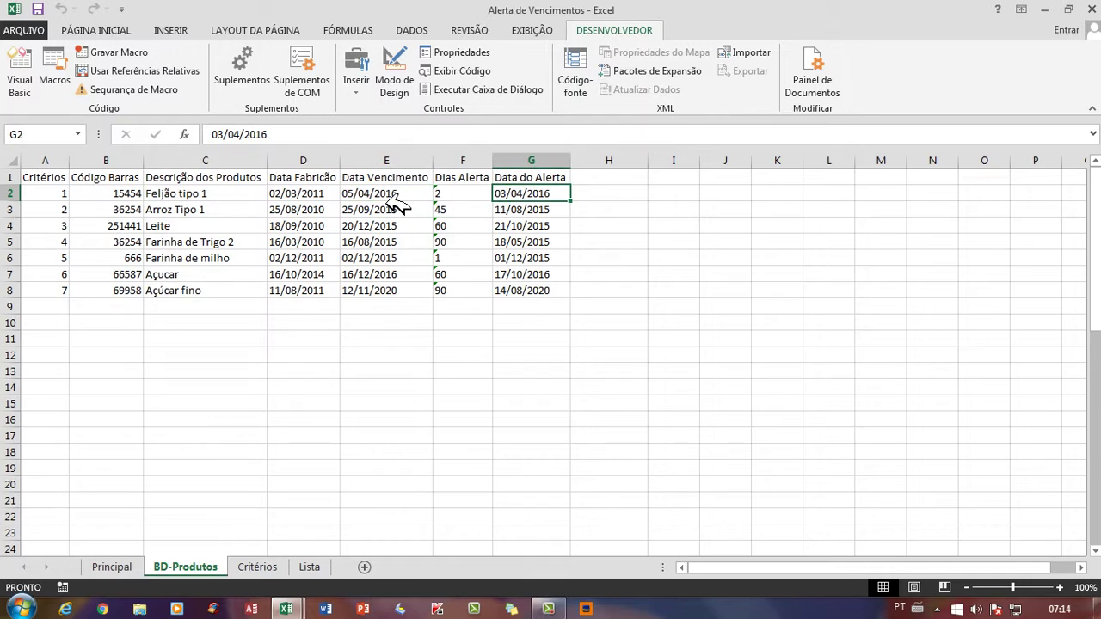
{"action": "left_click", "coordinate": [394, 209]}
{"action": "left_click", "coordinate": [521, 196]}
{"action": "left_click", "coordinate": [377, 191]}
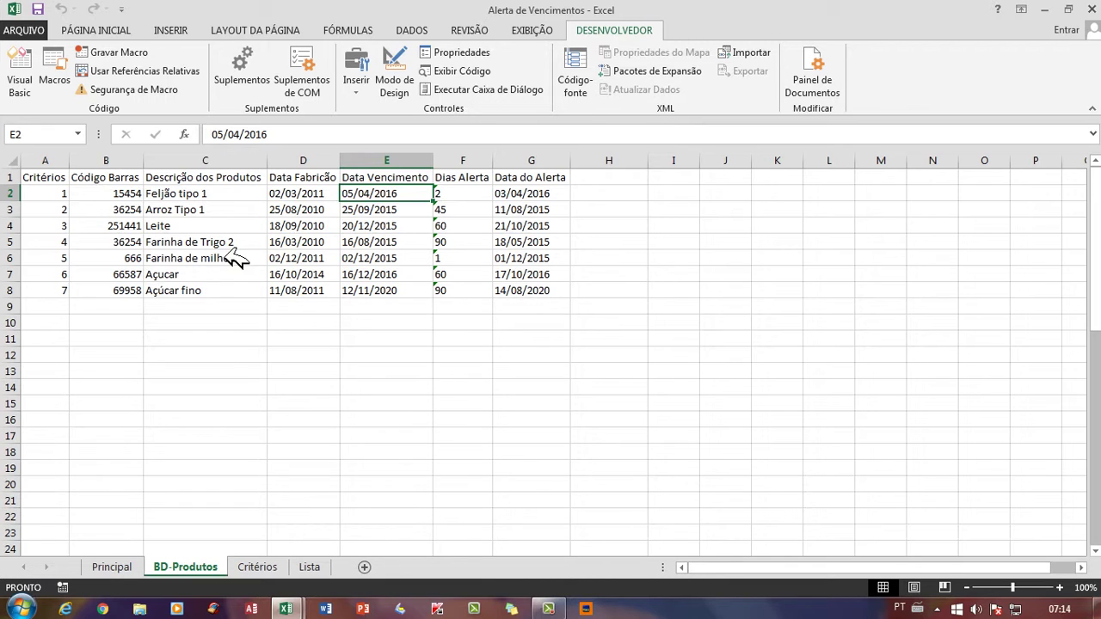
{"action": "left_click", "coordinate": [301, 242]}
{"action": "left_click", "coordinate": [392, 209]}
{"action": "left_click", "coordinate": [400, 195]}
{"action": "left_click", "coordinate": [392, 289]}
{"action": "left_click", "coordinate": [411, 199]}
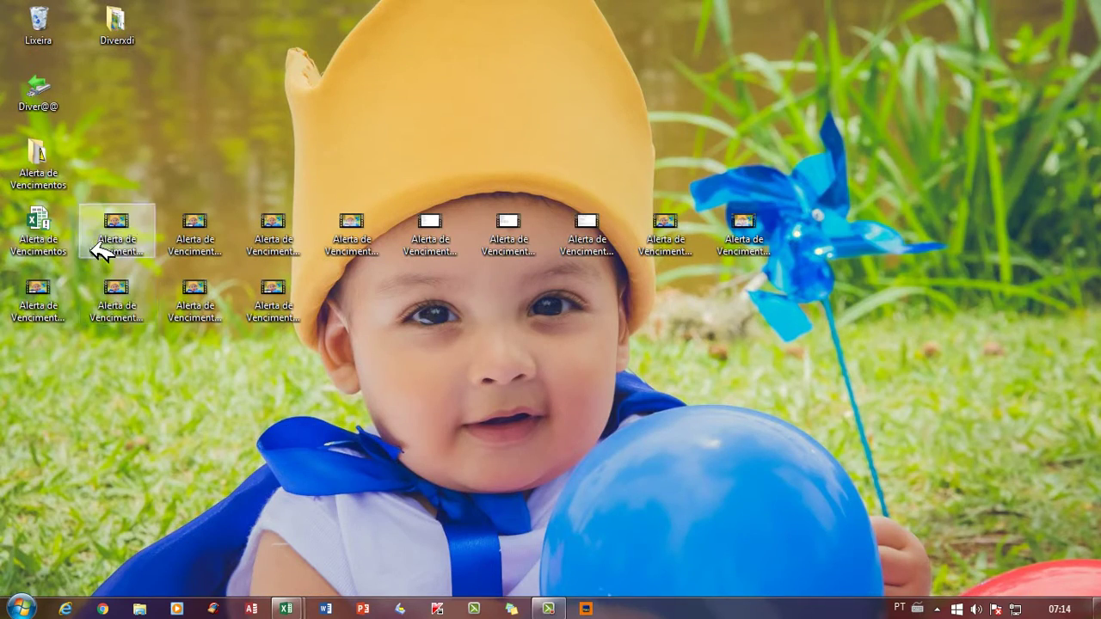
Switch to the desktop and look through the Alerta de Vencimentos tutorial videos and the workbook file.
{"action": "left_click", "coordinate": [134, 233]}
{"action": "left_click", "coordinate": [727, 229]}
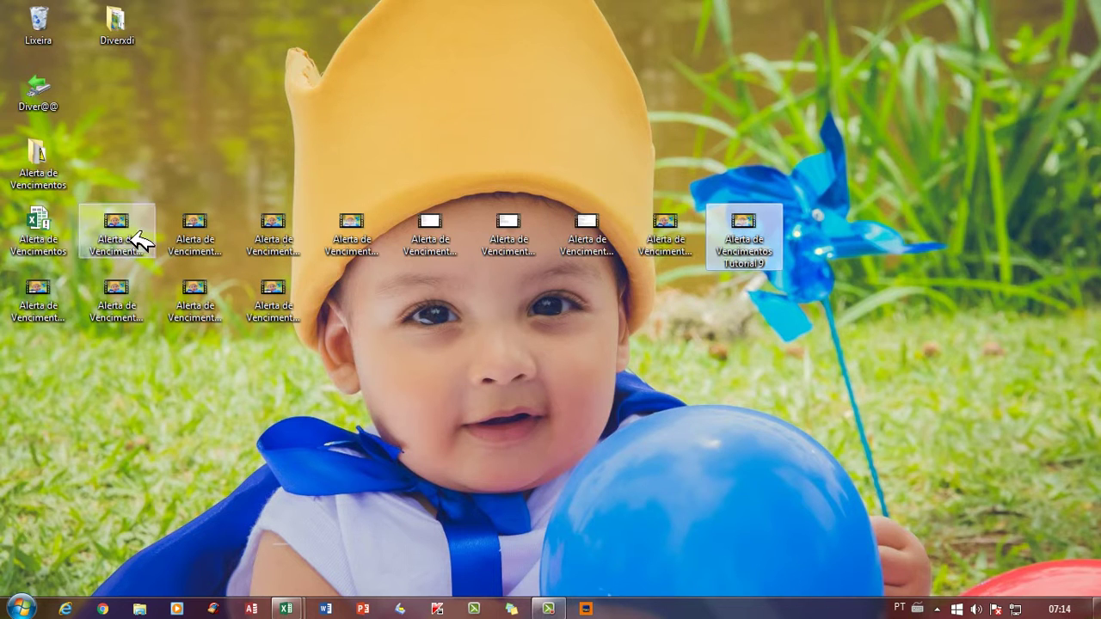
{"action": "left_click", "coordinate": [102, 240]}
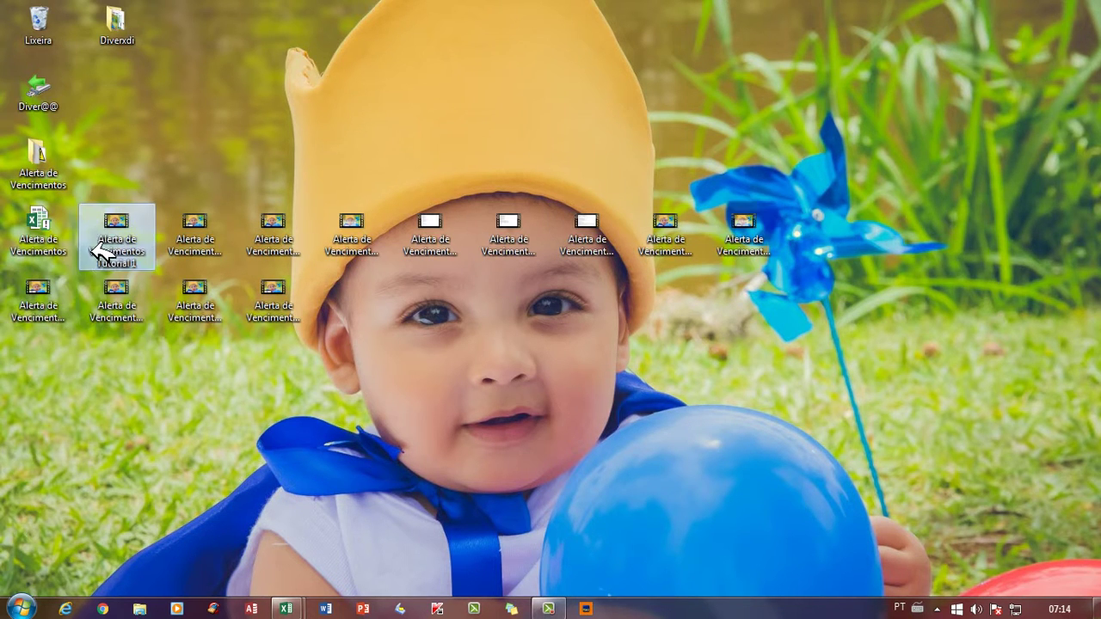
{"action": "left_click", "coordinate": [290, 291]}
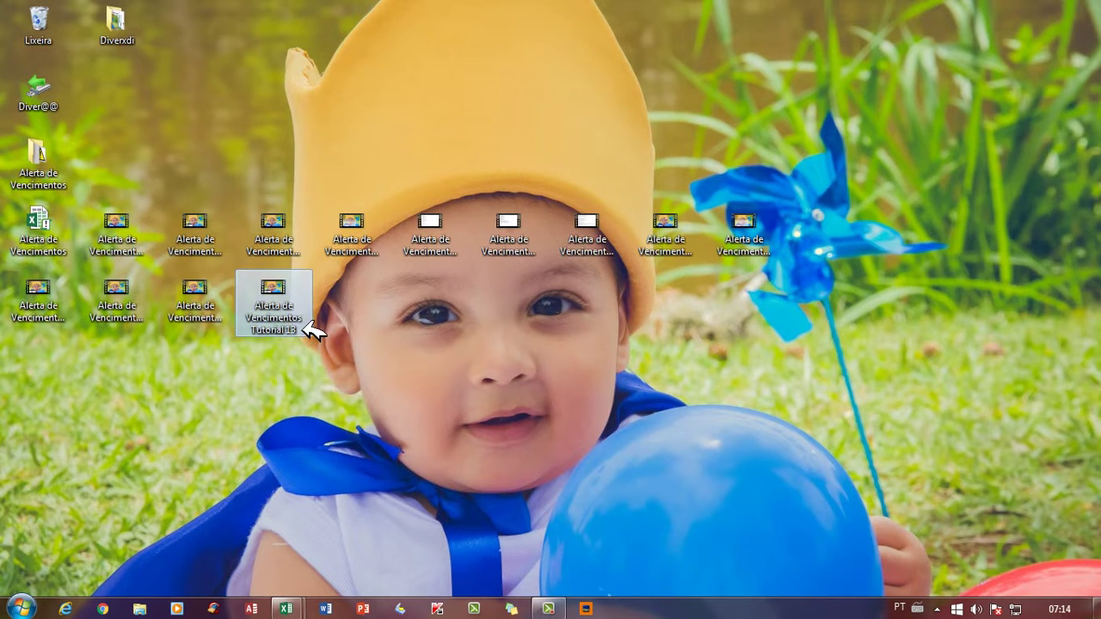
{"action": "left_click", "coordinate": [378, 248]}
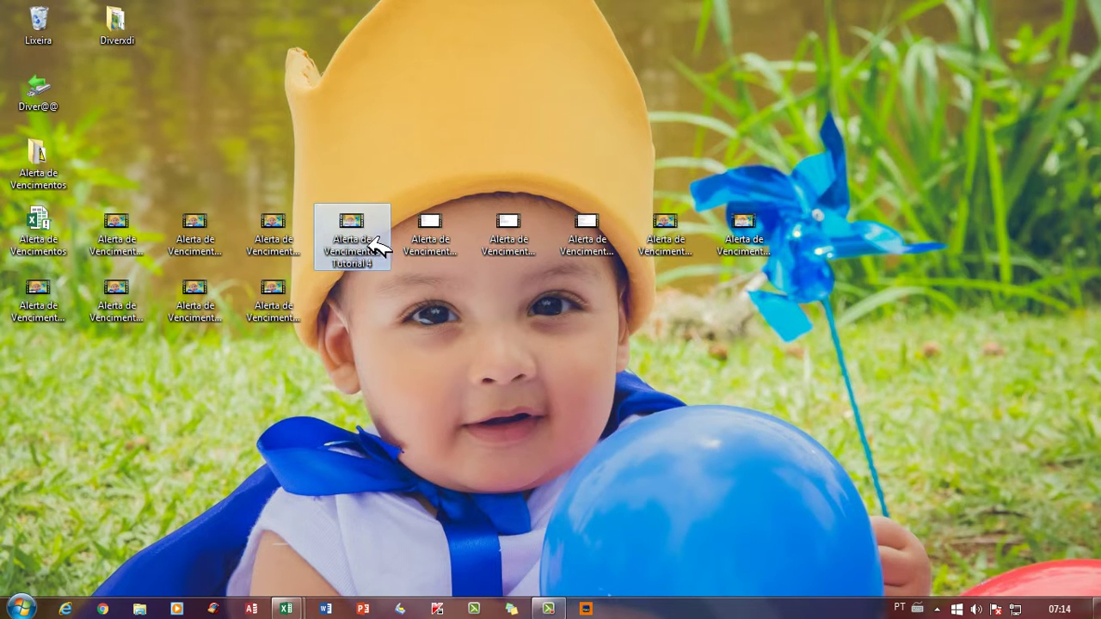
{"action": "left_click", "coordinate": [443, 243]}
{"action": "left_click", "coordinate": [512, 243]}
{"action": "left_click", "coordinate": [666, 243]}
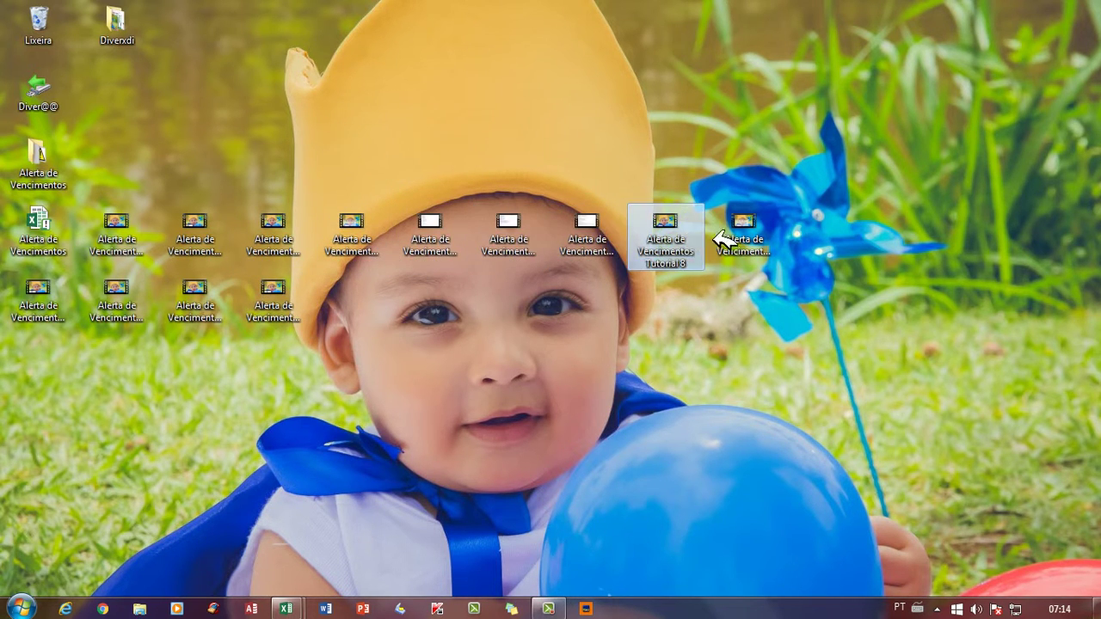
{"action": "left_click", "coordinate": [729, 246]}
{"action": "left_click", "coordinate": [279, 302]}
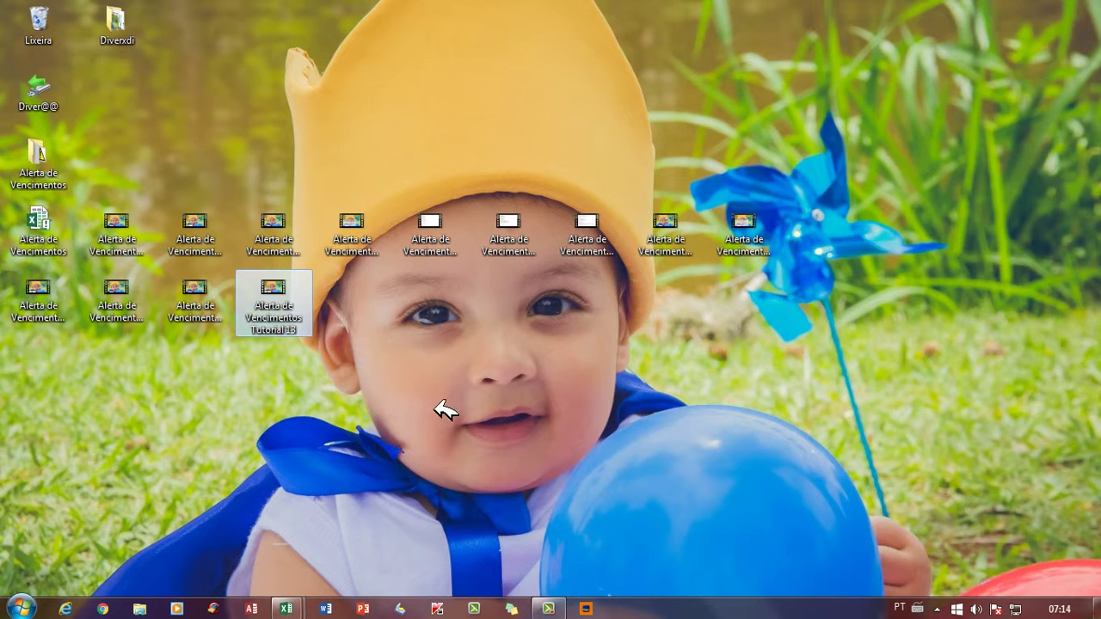
{"action": "left_click", "coordinate": [478, 436]}
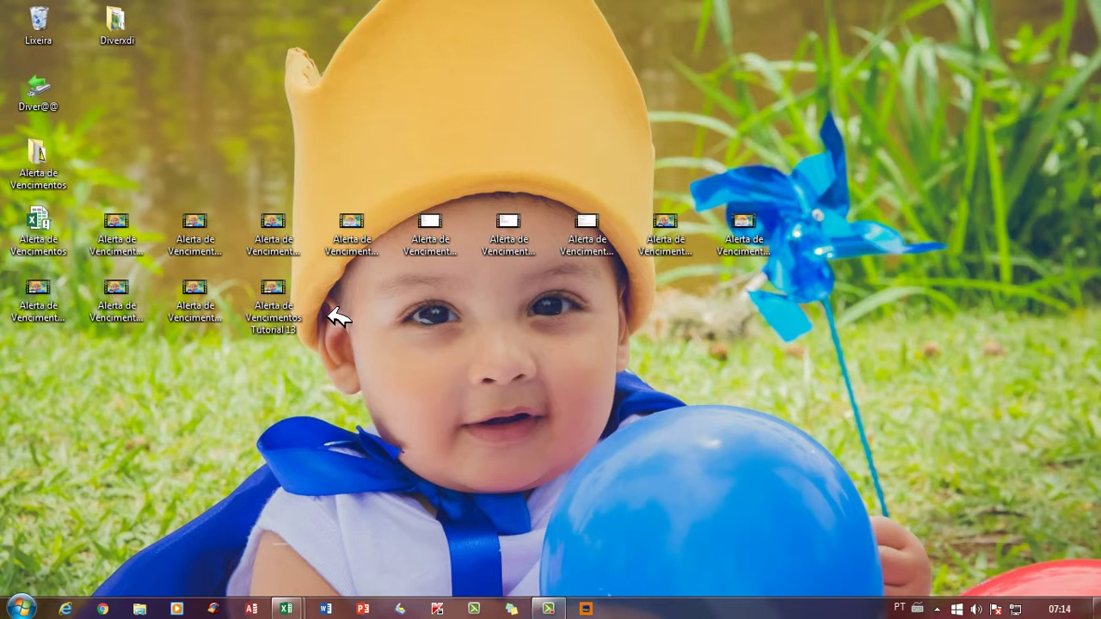
{"action": "left_click", "coordinate": [286, 308]}
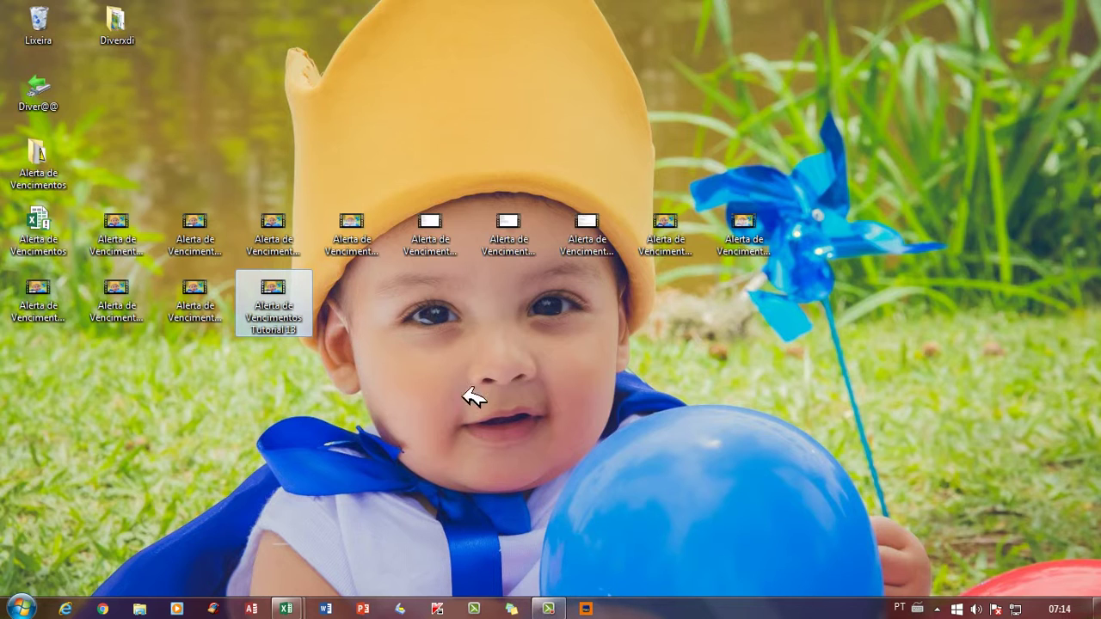
{"action": "left_click_drag", "start_coordinate": [40, 198], "coordinate": [69, 226]}
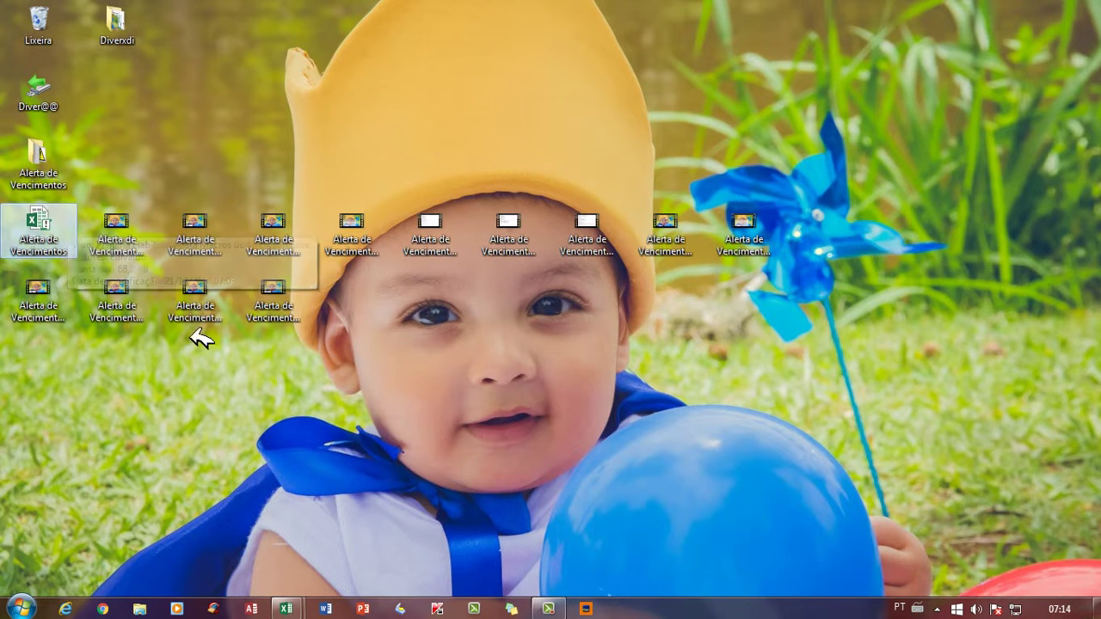
{"action": "left_click_drag", "start_coordinate": [568, 352], "coordinate": [68, 236]}
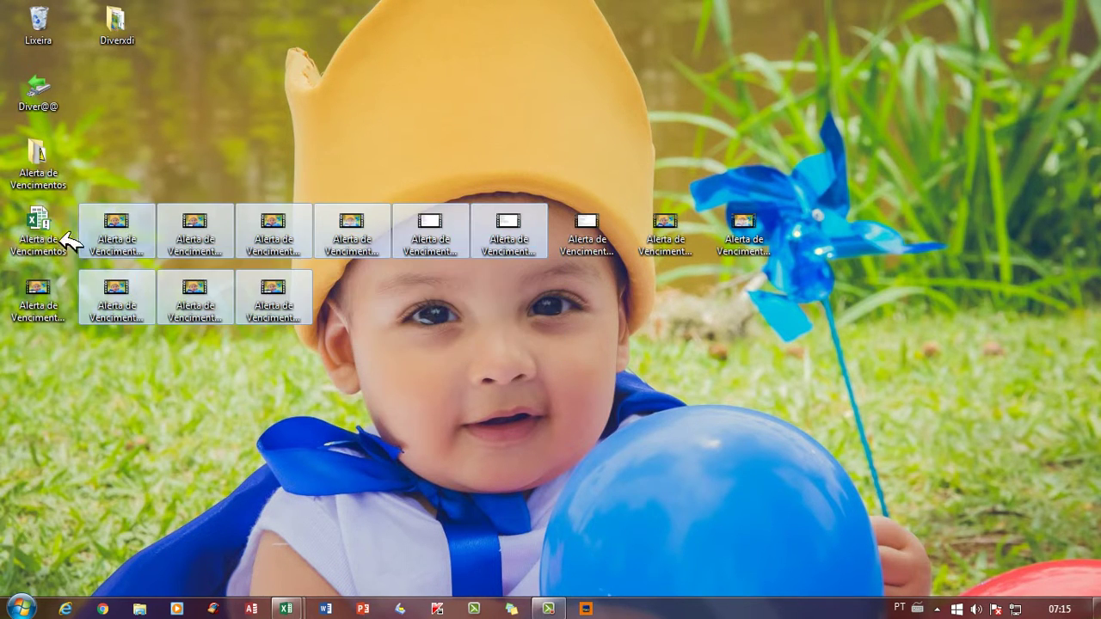
{"action": "left_click", "coordinate": [39, 231]}
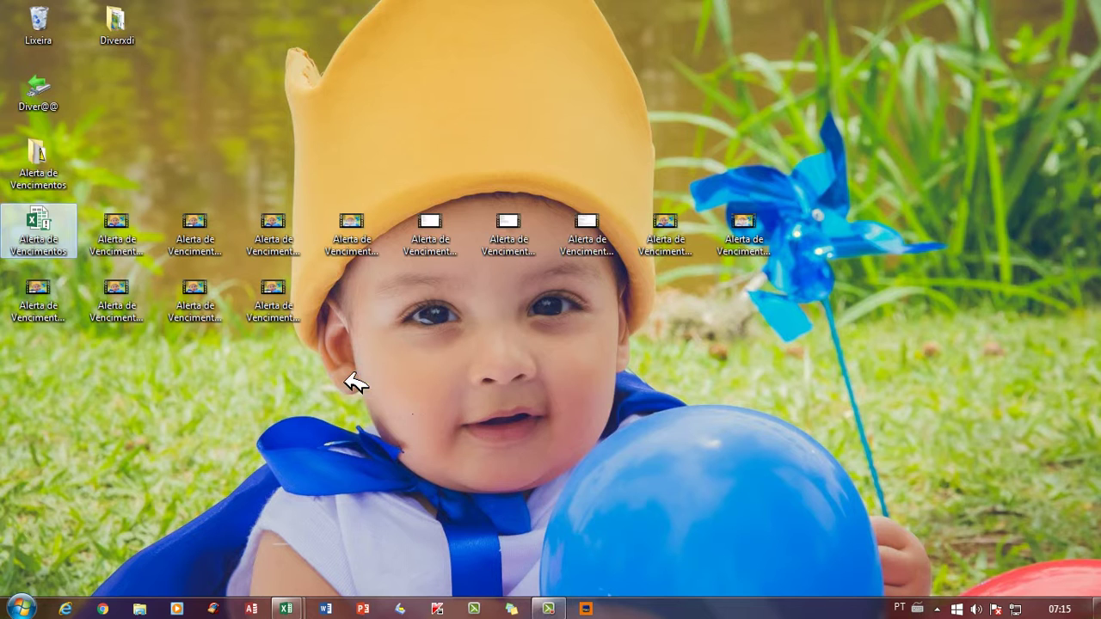
Return to the Visual Basic editor, run the Cadastrar Produtos form to view it and close it.
{"action": "left_click", "coordinate": [286, 608]}
{"action": "left_click", "coordinate": [425, 505]}
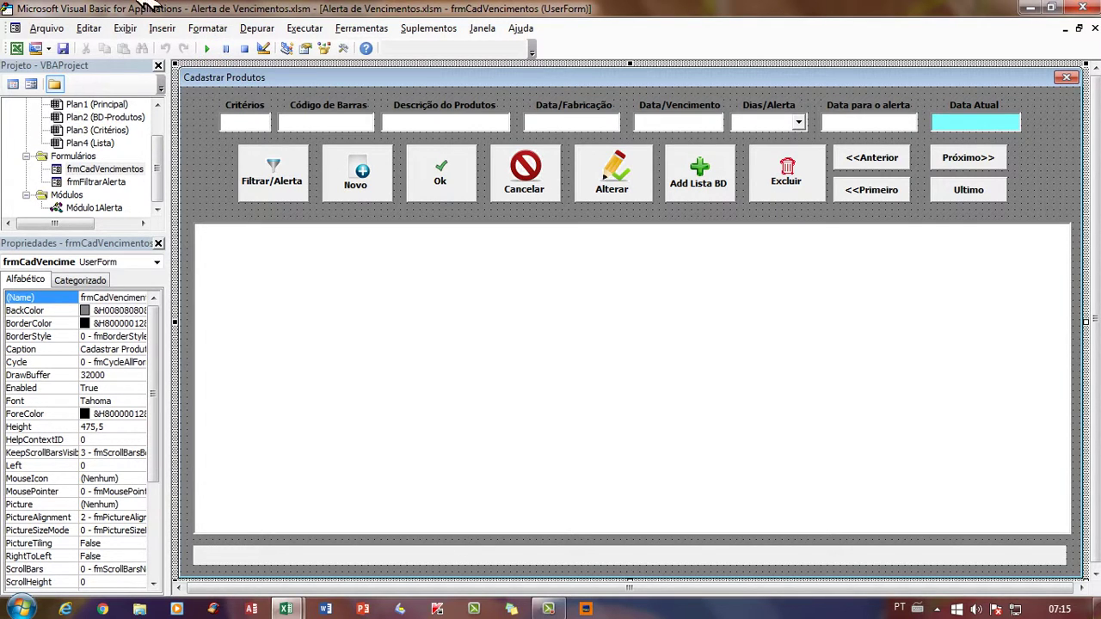
{"action": "left_click", "coordinate": [215, 49]}
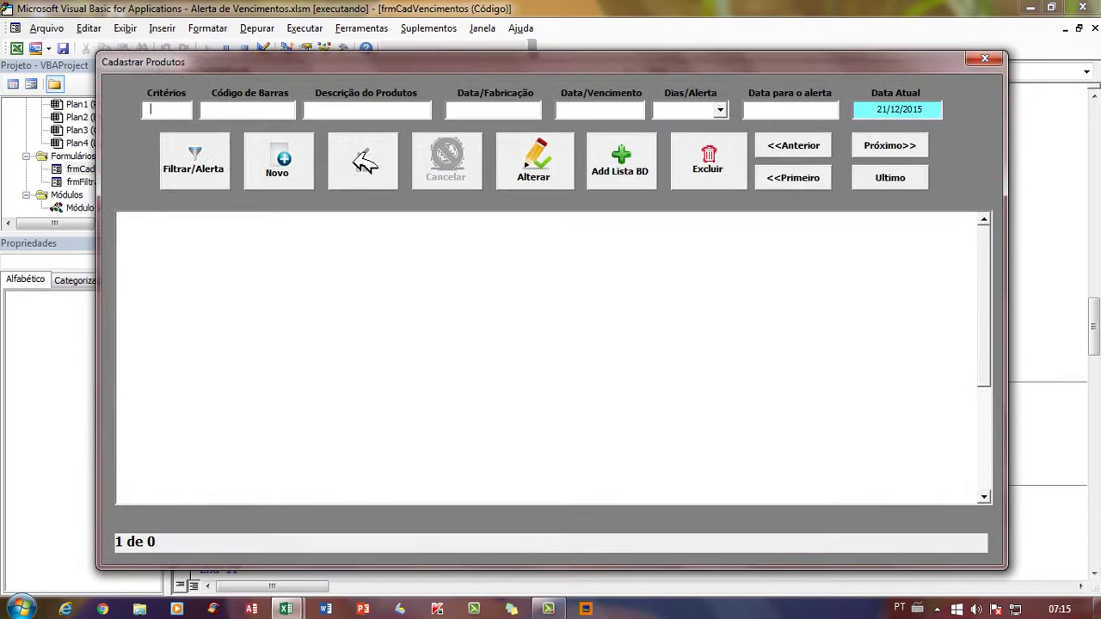
{"action": "left_click", "coordinate": [989, 60]}
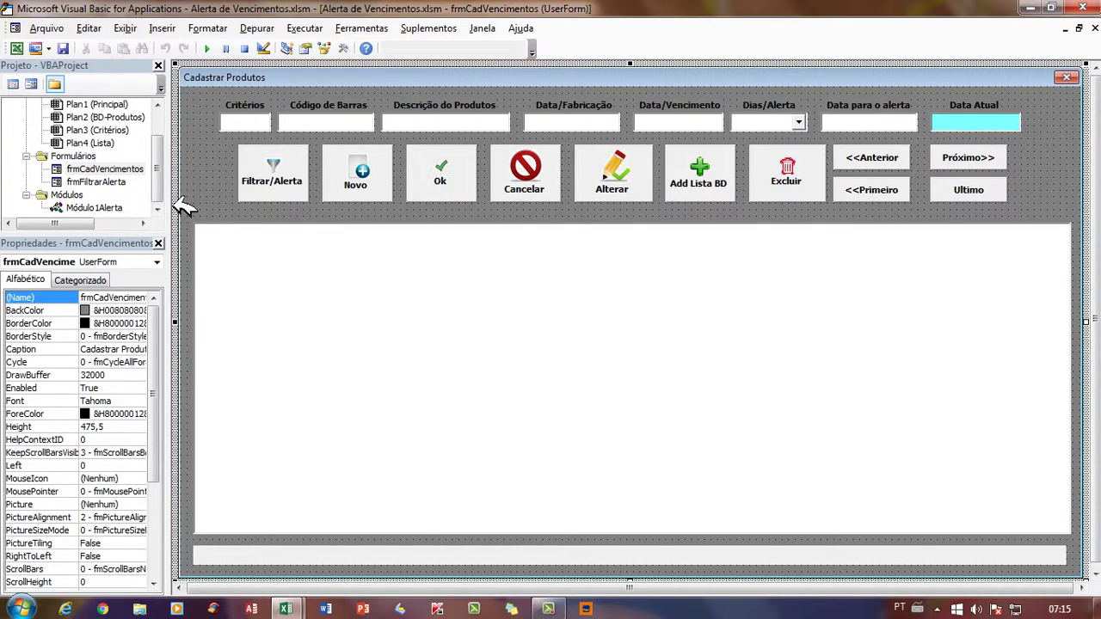
Open frmFiltrarAlerta, run the advanced filter form to view its fields and close it.
{"action": "double_click", "coordinate": [103, 181]}
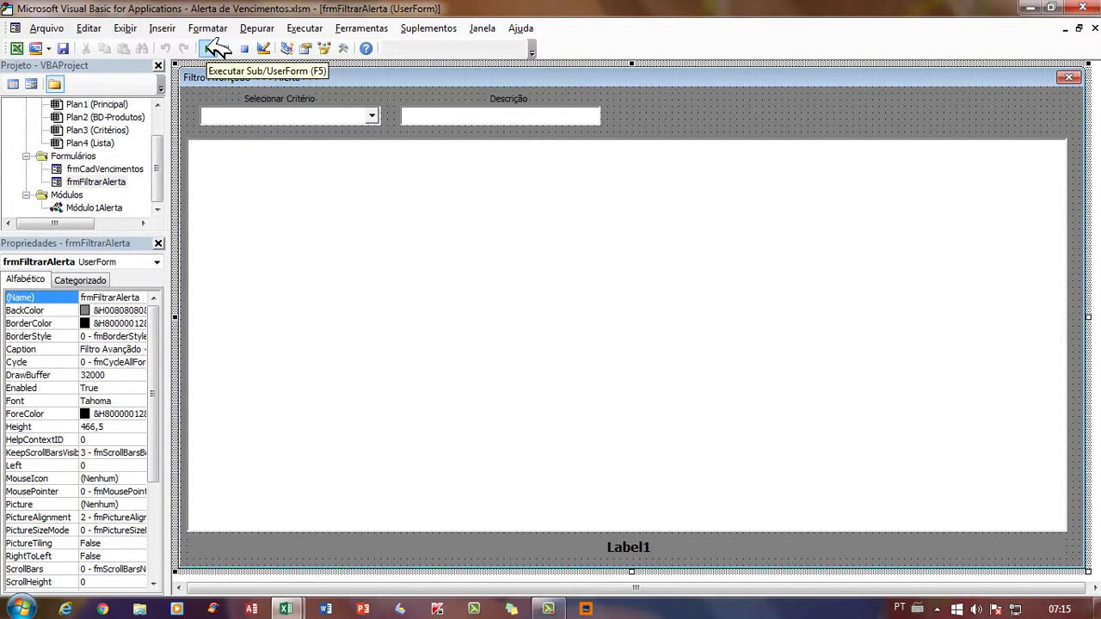
{"action": "left_click", "coordinate": [215, 49]}
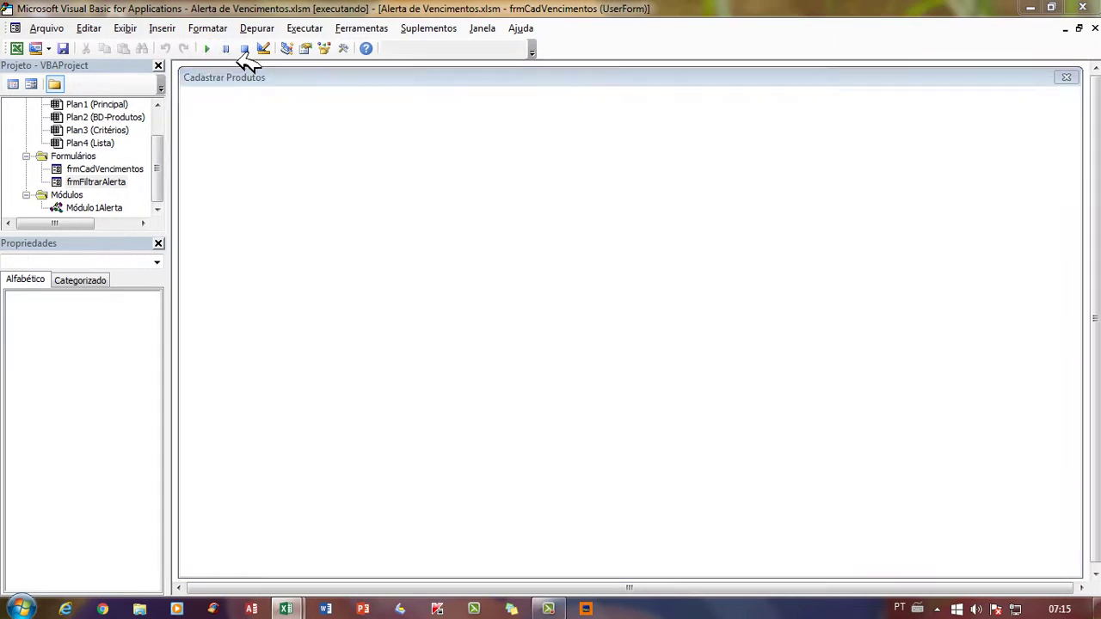
{"action": "left_click", "coordinate": [491, 112]}
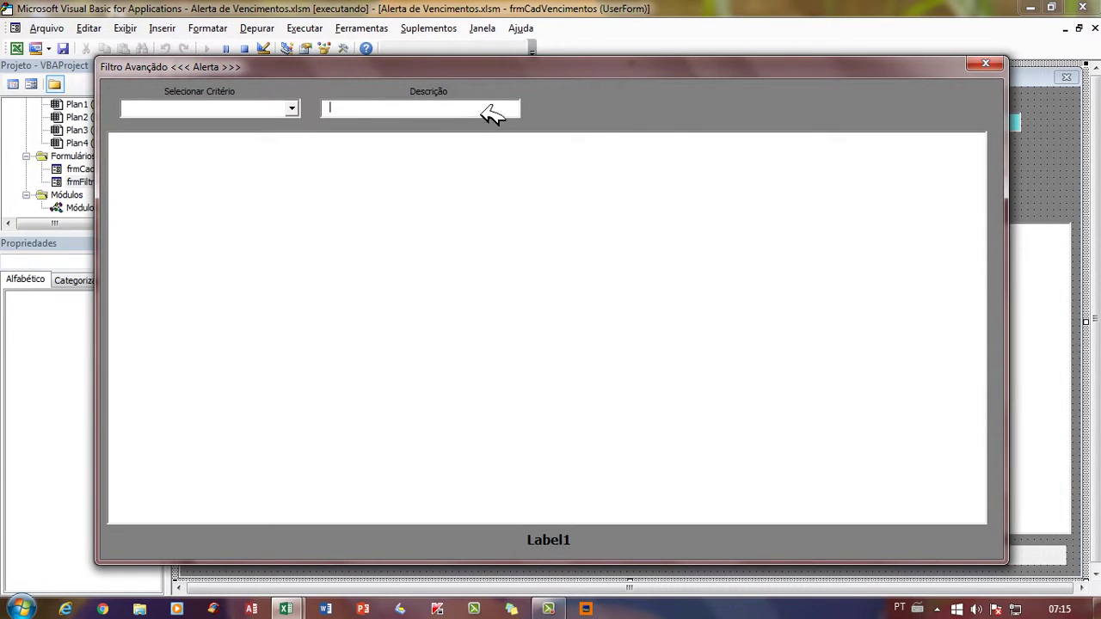
{"action": "left_click", "coordinate": [986, 64]}
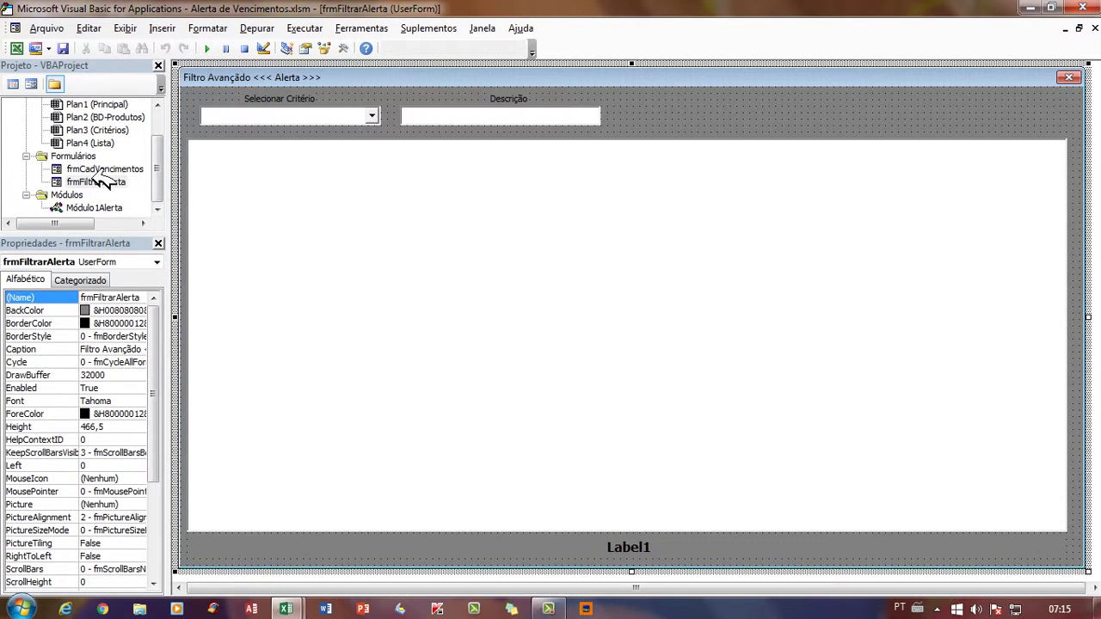
Switch to the Excel workbook and check the alert days and alert date of Açúcar fino on BD-Produtos.
{"action": "left_click", "coordinate": [16, 48]}
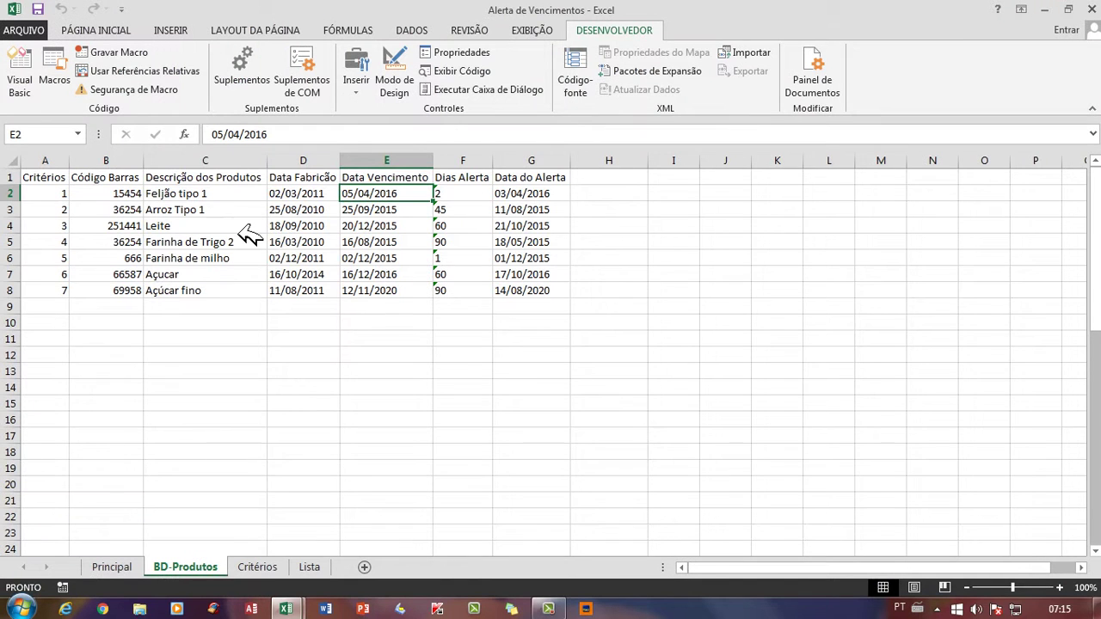
{"action": "left_click", "coordinate": [129, 225]}
{"action": "left_click", "coordinate": [86, 258]}
{"action": "left_click", "coordinate": [455, 290]}
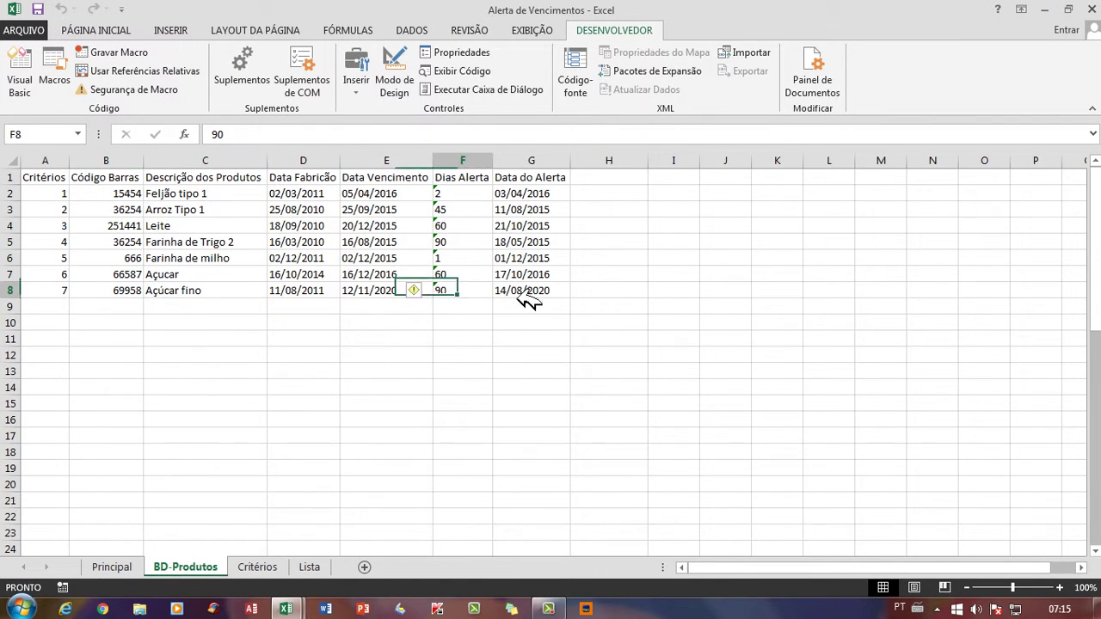
{"action": "left_click", "coordinate": [550, 292]}
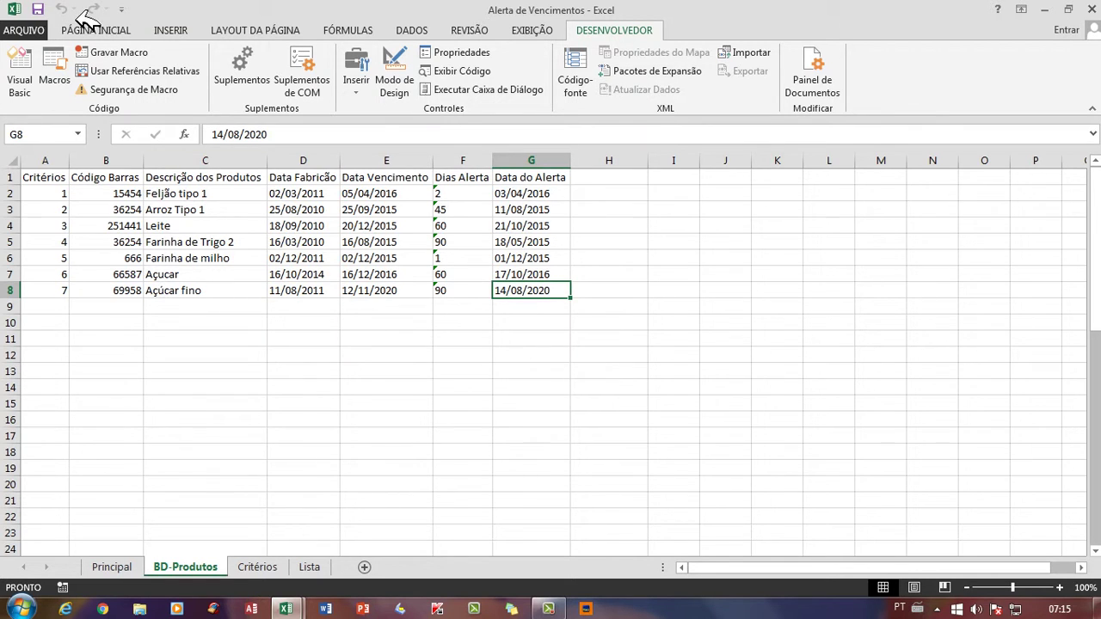
Try 21/12/2015 as the alert date of Açúcar fino in cell G8, compare it with the system date and undo it.
{"action": "left_click", "coordinate": [99, 30]}
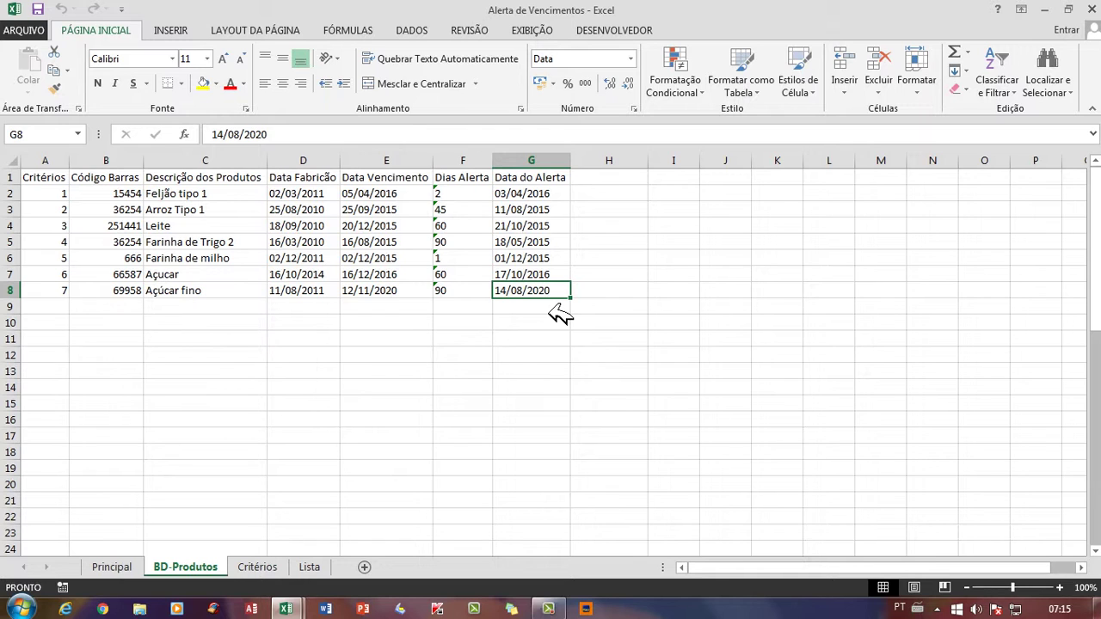
{"action": "type", "text": "21/12/2015"}
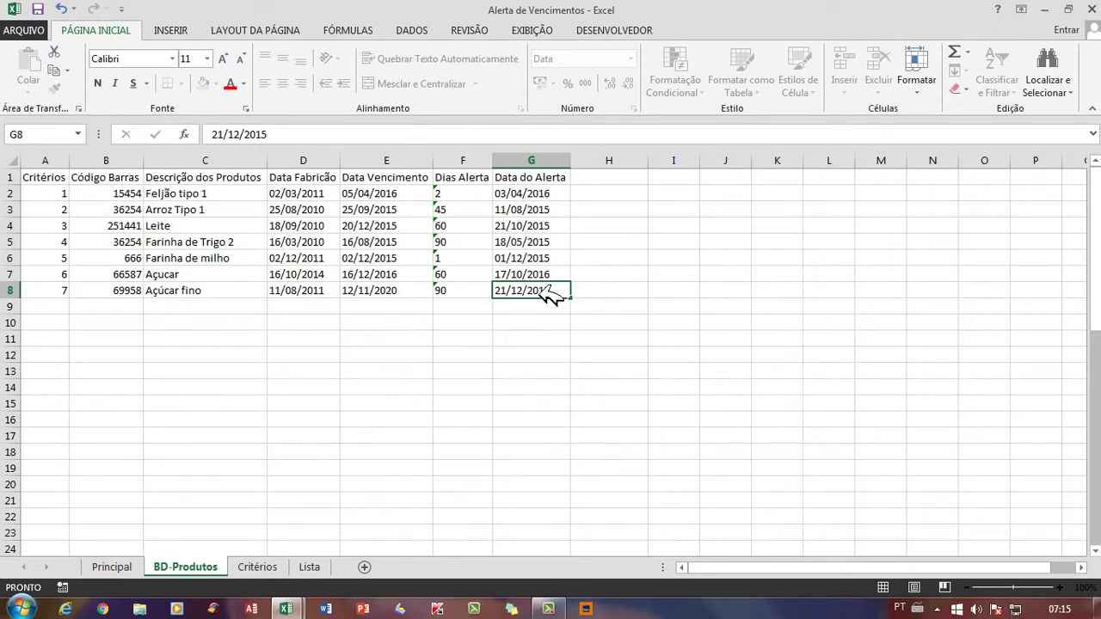
{"action": "key", "text": "Down"}
{"action": "key", "text": "Down"}
{"action": "key", "text": "Down"}
{"action": "left_click", "coordinate": [555, 293]}
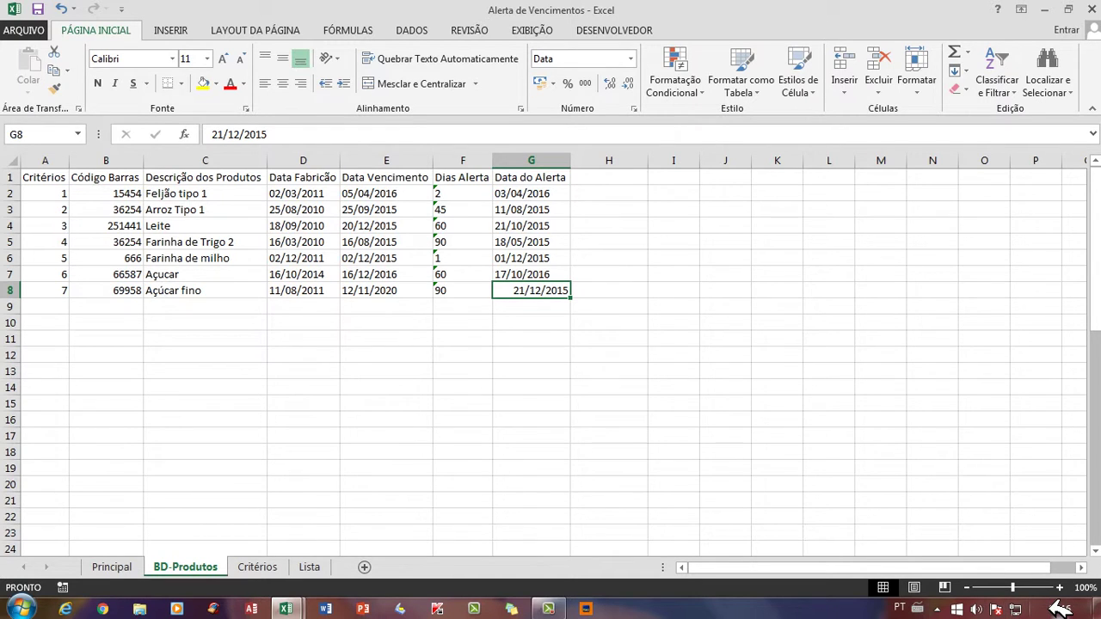
{"action": "mouse_move", "coordinate": [1052, 602]}
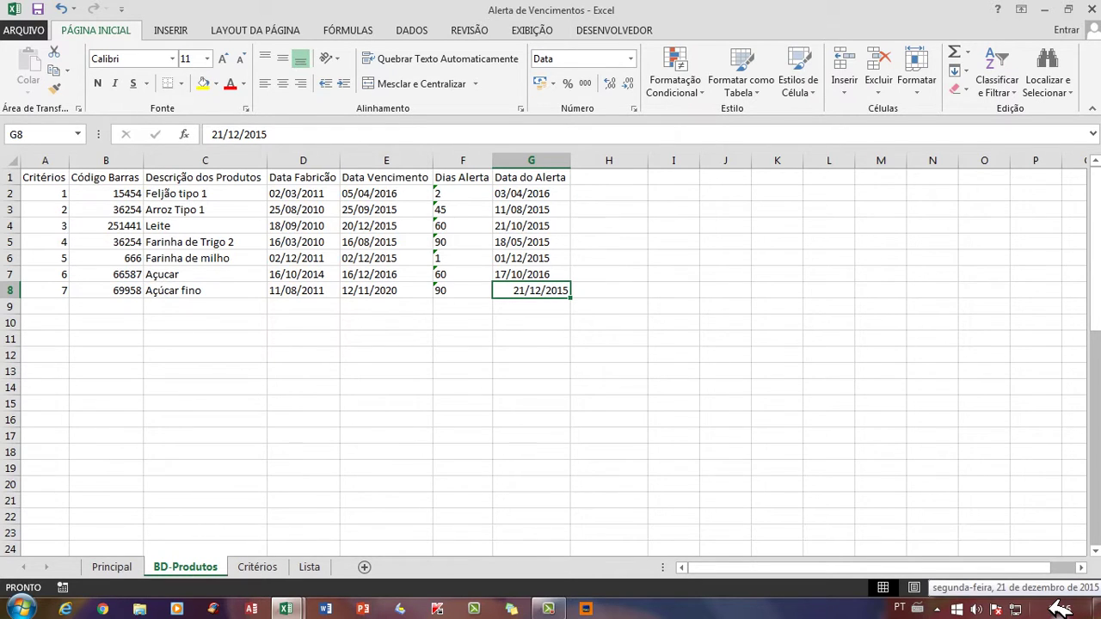
{"action": "left_click", "coordinate": [551, 371]}
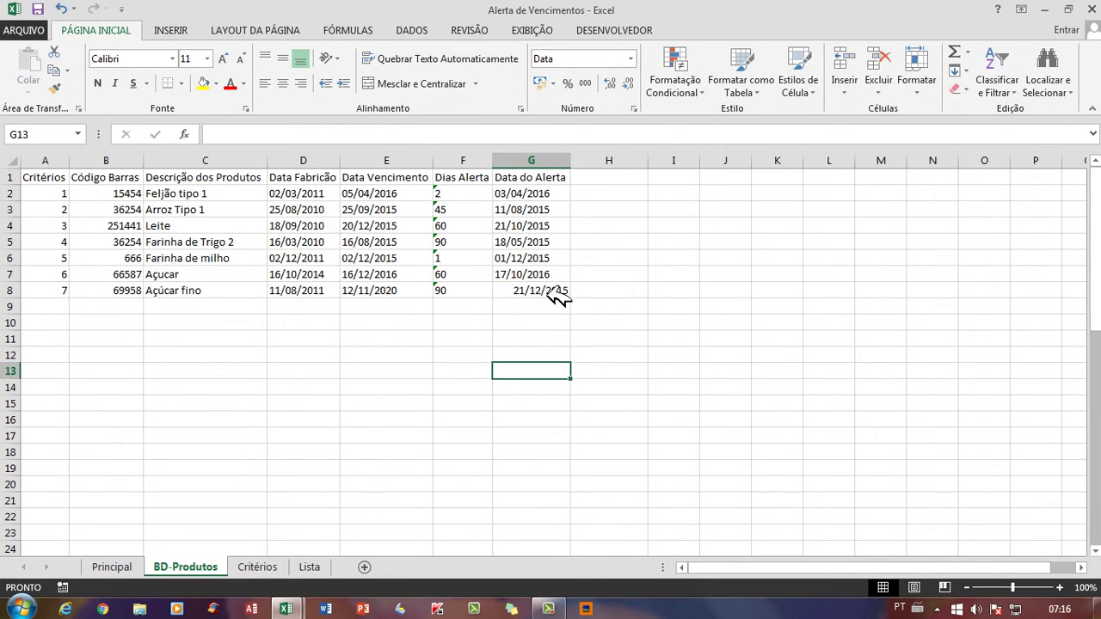
{"action": "left_click", "coordinate": [67, 7]}
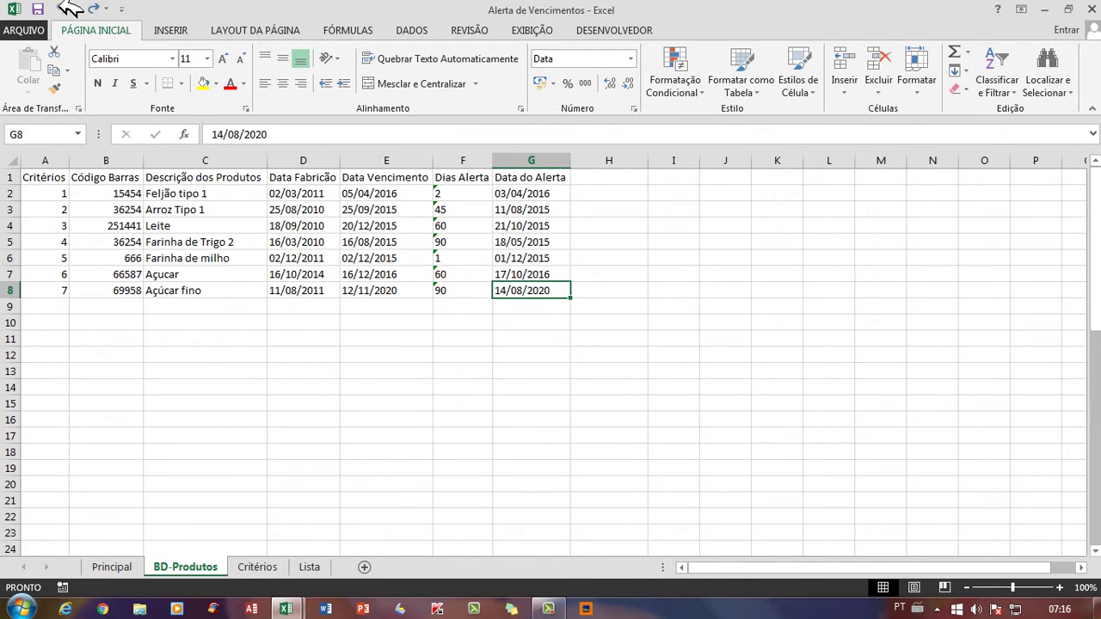
Save the workbook and switch to the Principal sheet.
{"action": "left_click", "coordinate": [524, 320]}
{"action": "left_click", "coordinate": [551, 293]}
{"action": "left_click", "coordinate": [602, 30]}
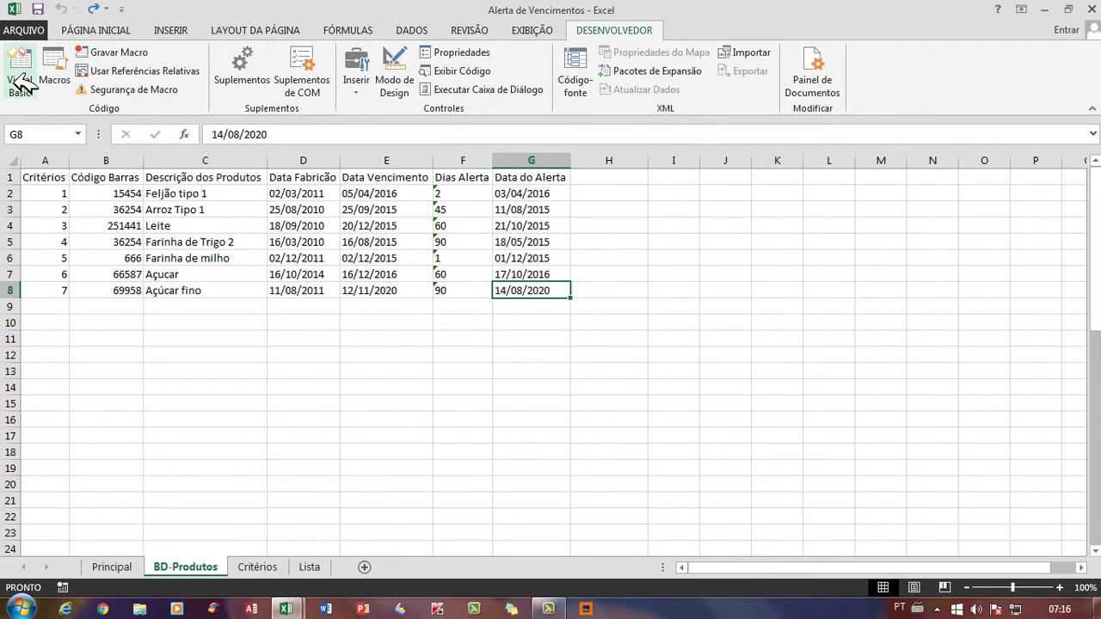
{"action": "left_click", "coordinate": [121, 30]}
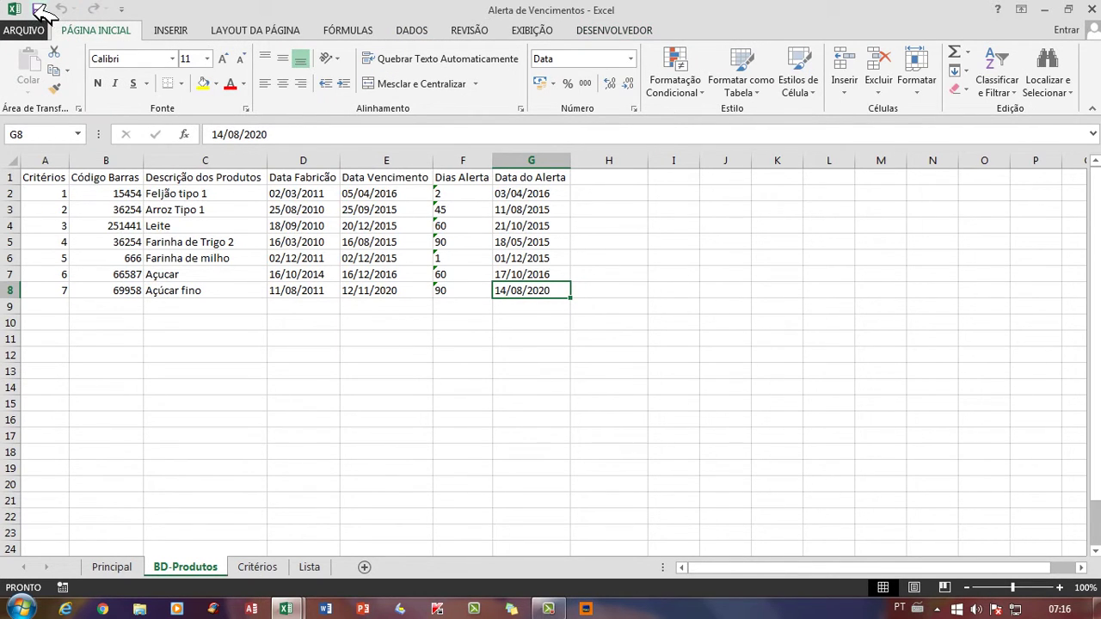
{"action": "left_click", "coordinate": [120, 570]}
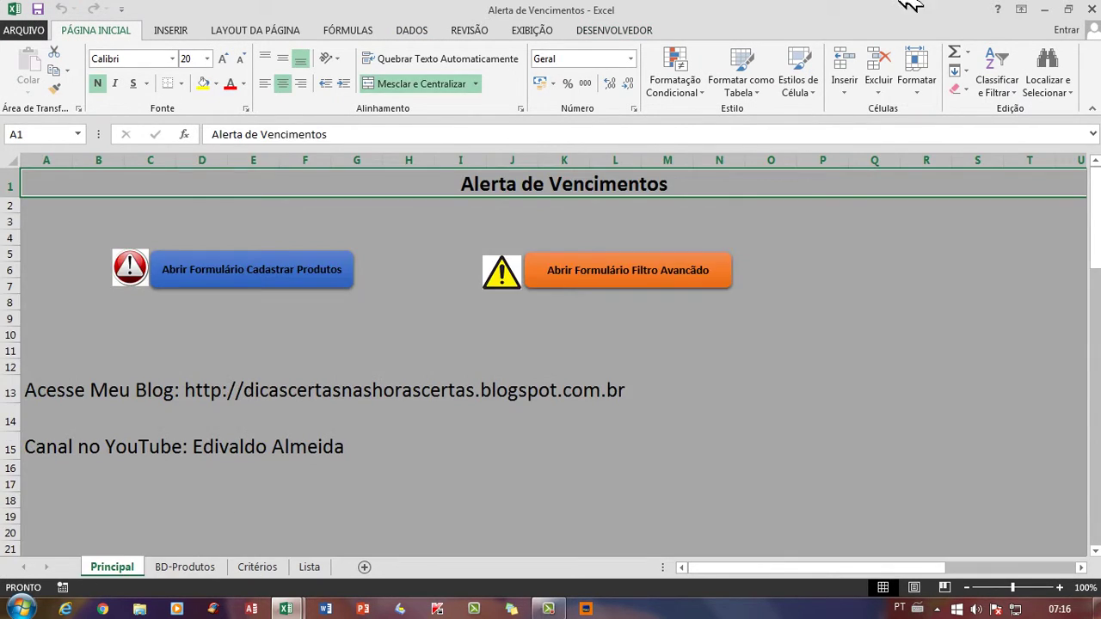
{"action": "left_click", "coordinate": [1044, 9]}
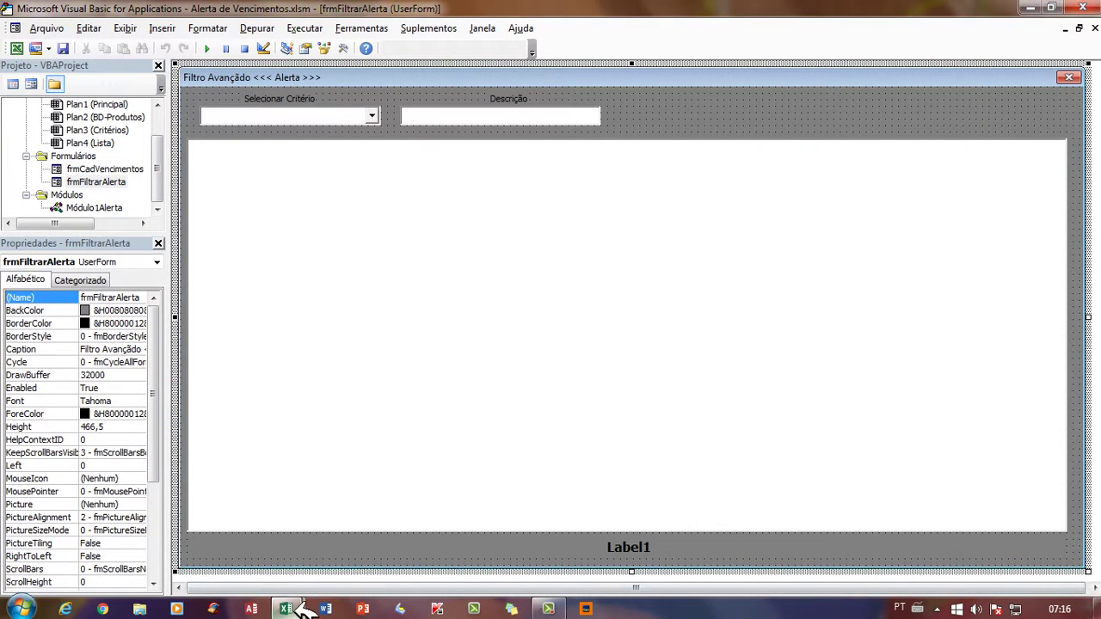
{"action": "mouse_move", "coordinate": [285, 609]}
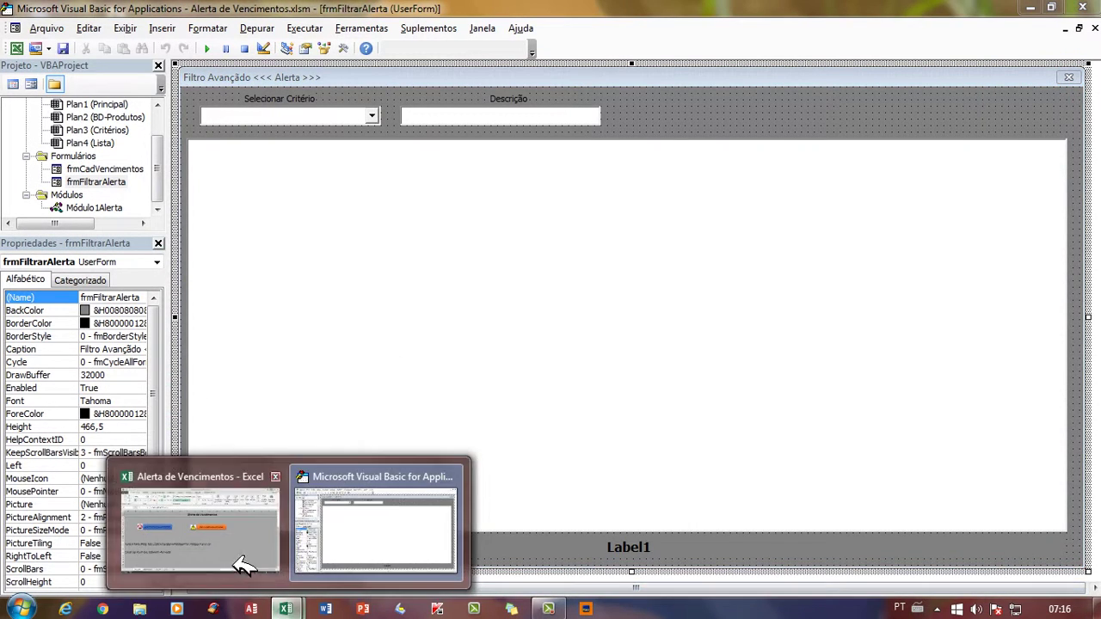
{"action": "left_click", "coordinate": [244, 565]}
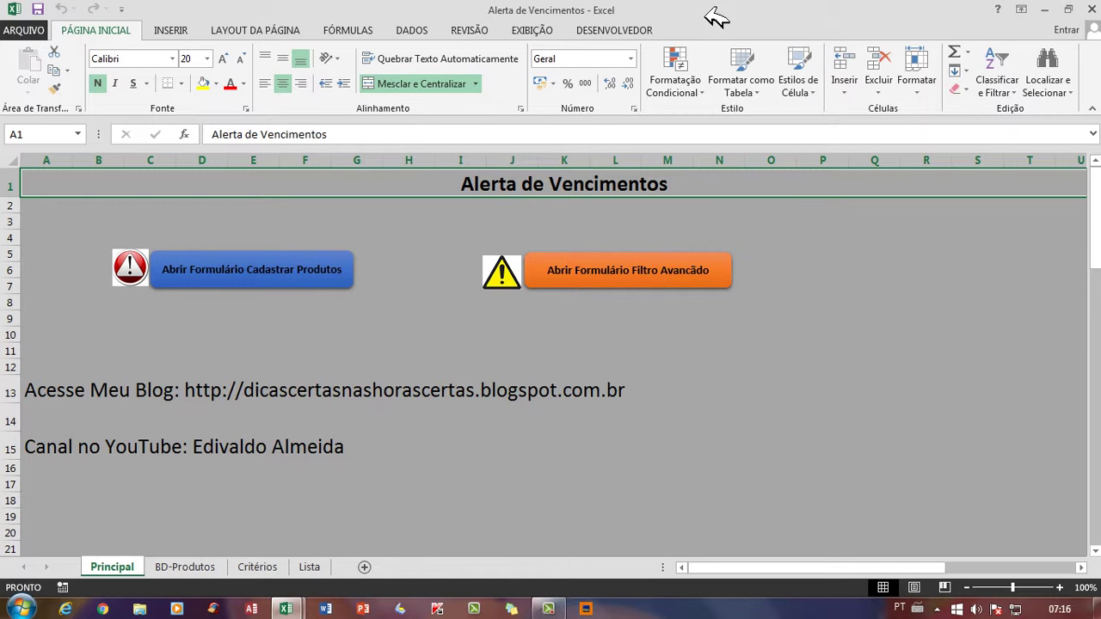
Open the Visual Basic editor from the workbook, select frmFiltrarAlerta and run the form.
{"action": "left_click", "coordinate": [575, 32]}
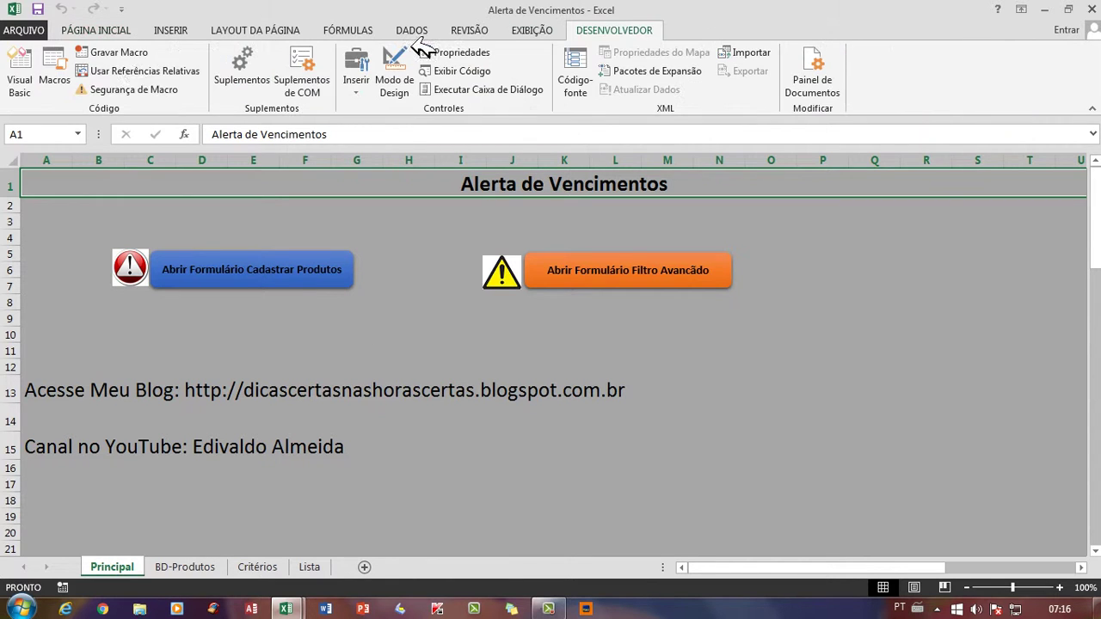
{"action": "left_click", "coordinate": [25, 76]}
{"action": "left_click", "coordinate": [107, 183]}
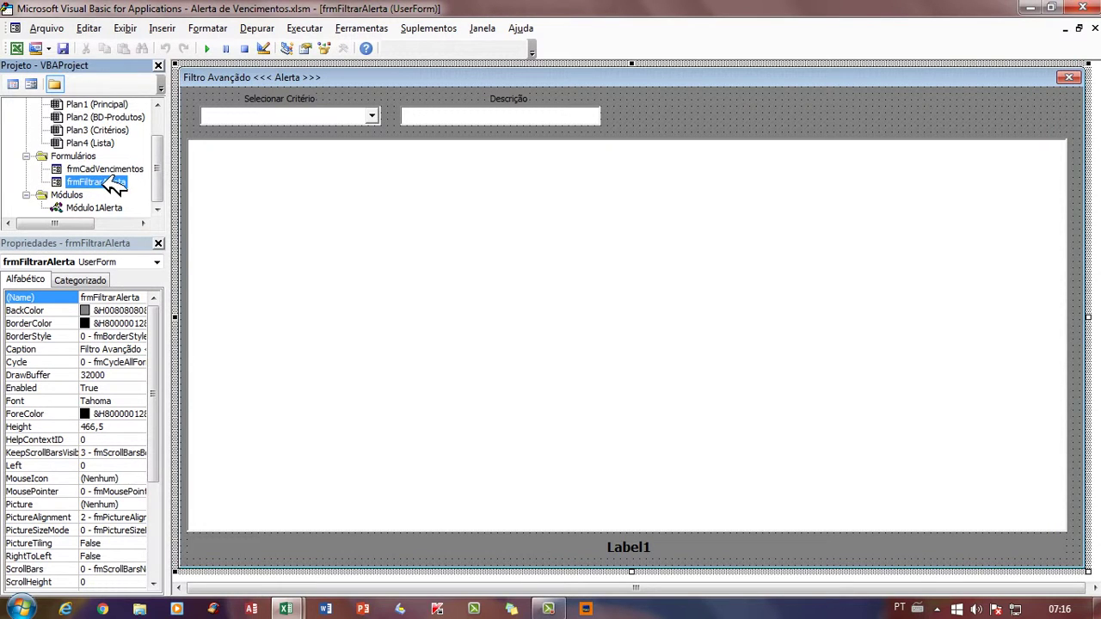
{"action": "left_click", "coordinate": [208, 48]}
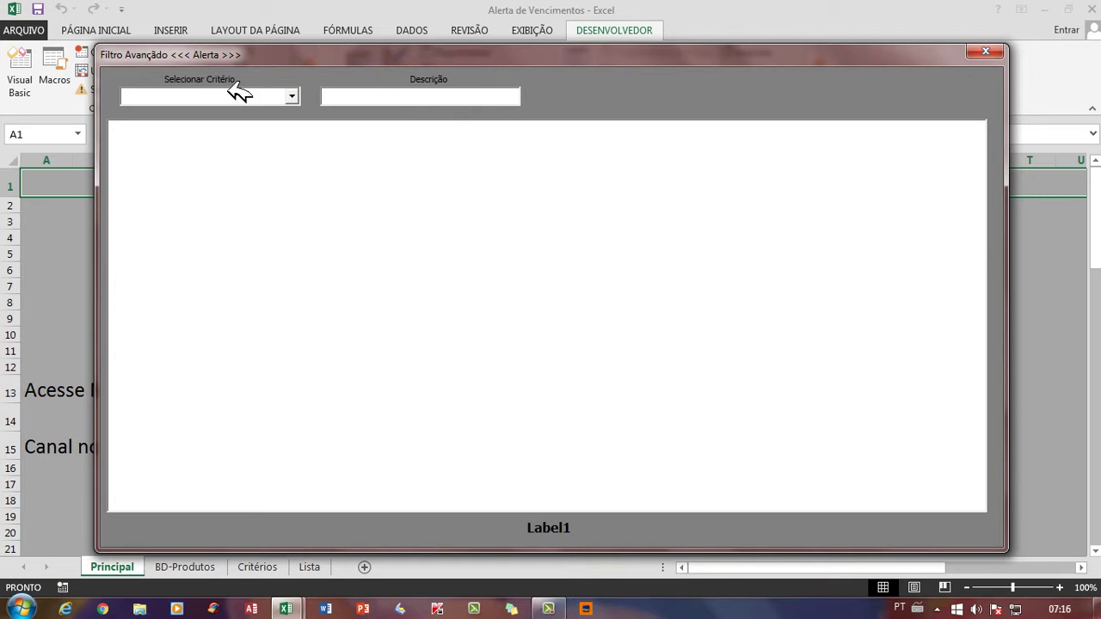
Examine the Selecionar Critério list and the Descrição field of the running advanced filter form, and check the system clock.
{"action": "left_click", "coordinate": [291, 97]}
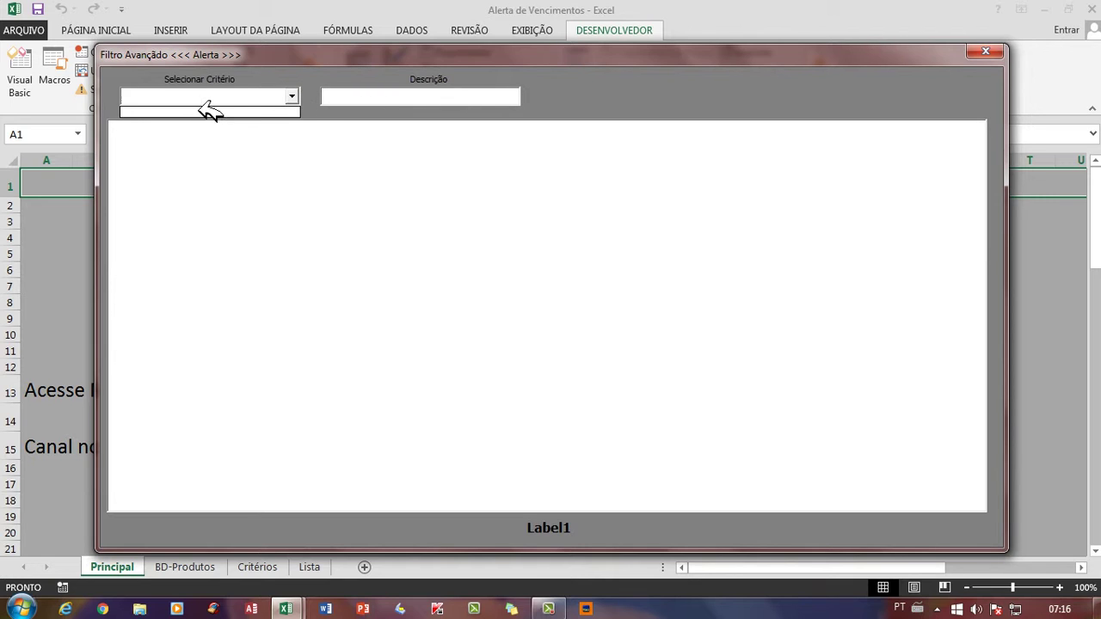
{"action": "left_click", "coordinate": [293, 97]}
{"action": "left_click", "coordinate": [290, 95]}
{"action": "double_click", "coordinate": [301, 98]}
{"action": "left_click", "coordinate": [378, 100]}
{"action": "left_click", "coordinate": [300, 95]}
{"action": "left_click", "coordinate": [377, 95]}
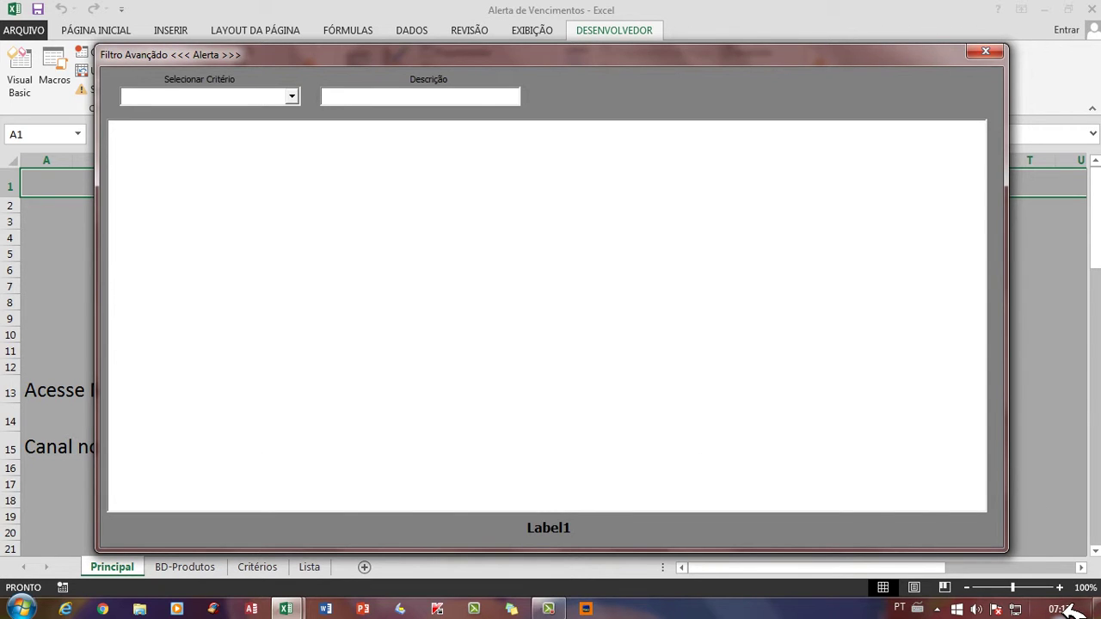
{"action": "mouse_move", "coordinate": [1069, 608]}
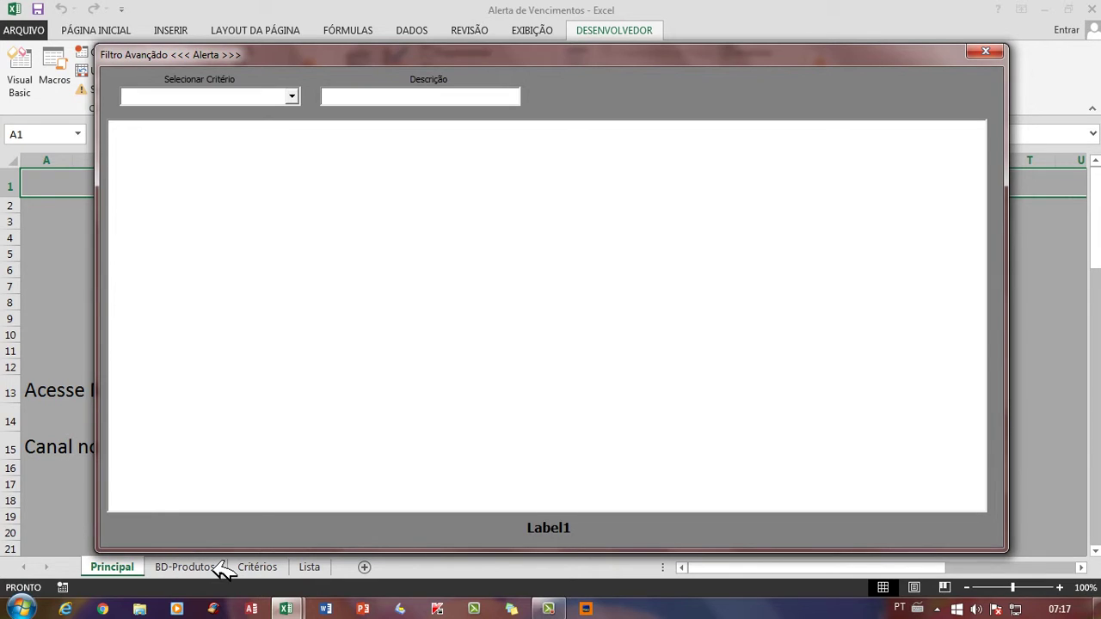